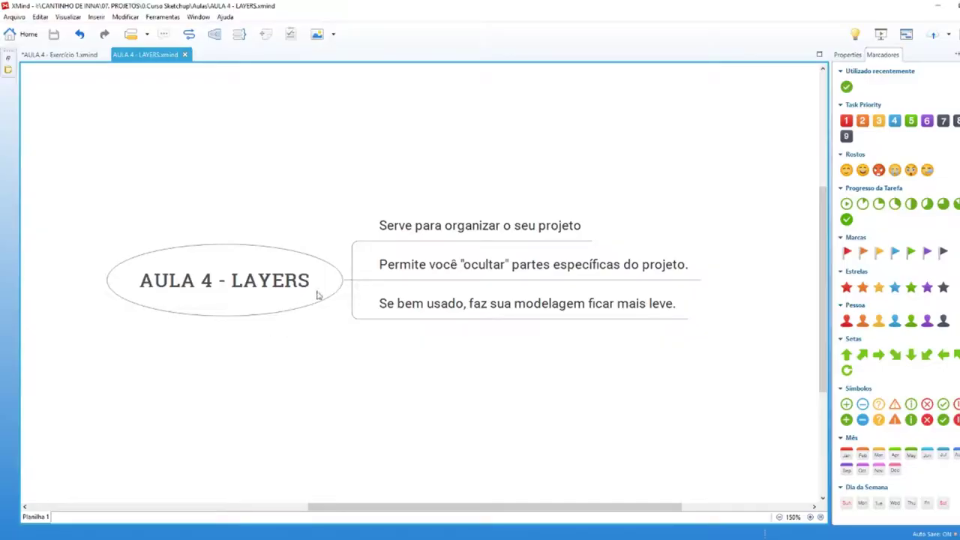
Select the 'Serve para organizar o seu projeto' topic in XMind, then bring up and tilt the untitled SketchUp model.
click(440, 235)
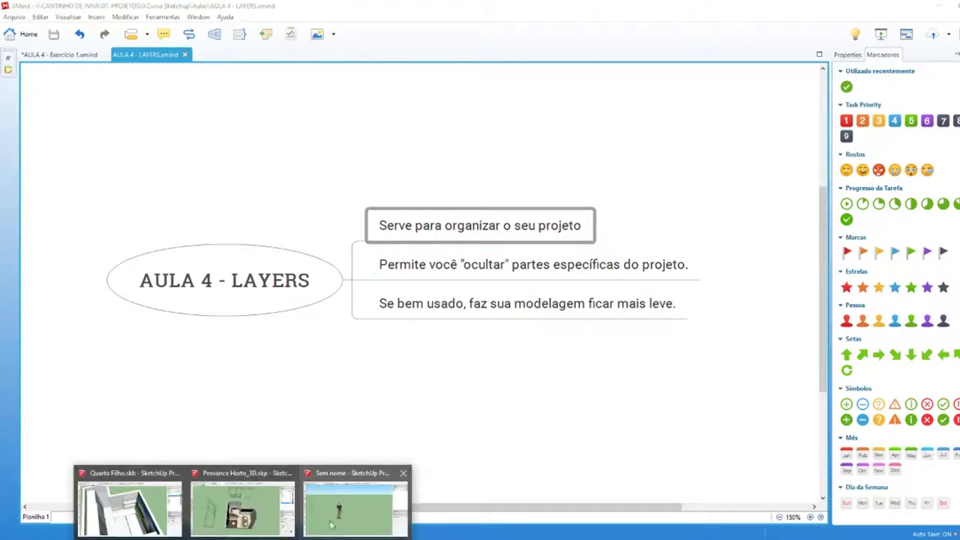
click(332, 521)
middle_drag(549, 399, 325, 471)
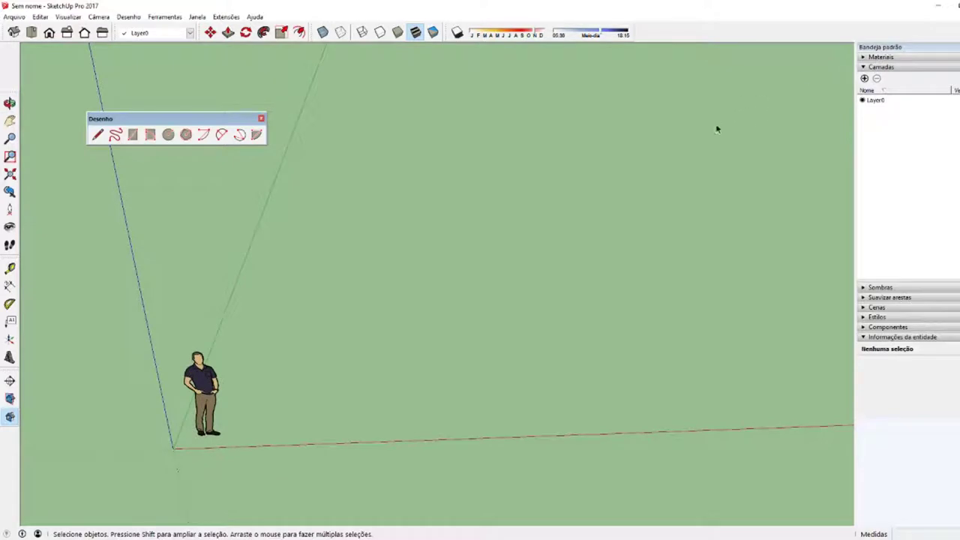
Float the Layers toolbar showing Layer0, rearrange the floating toolbars and close the Desenho toolbar.
mouse_move(154, 124)
mouse_down()
mouse_move(596, 95)
mouse_move(589, 72)
mouse_up()
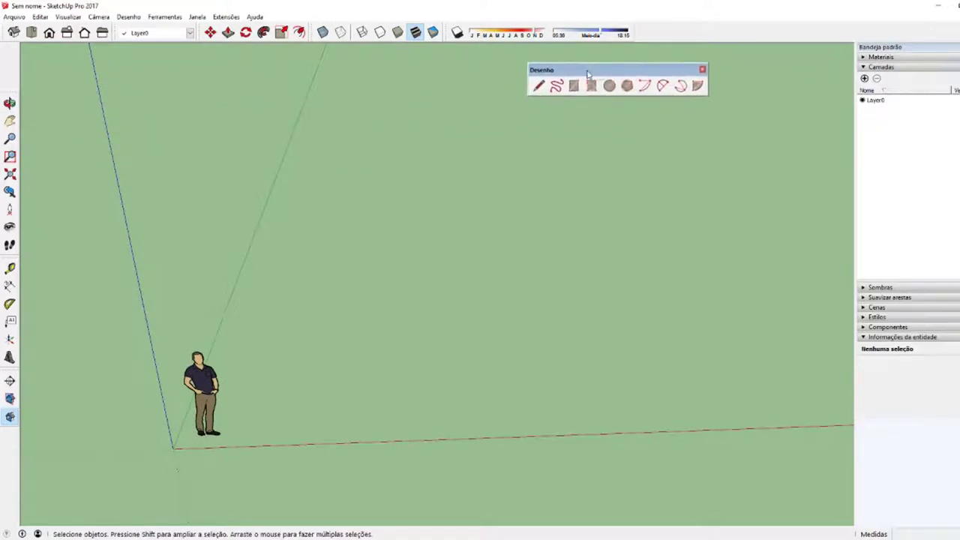
mouse_move(119, 33)
mouse_down()
mouse_move(514, 165)
mouse_move(719, 129)
mouse_up()
drag(600, 71, 437, 71)
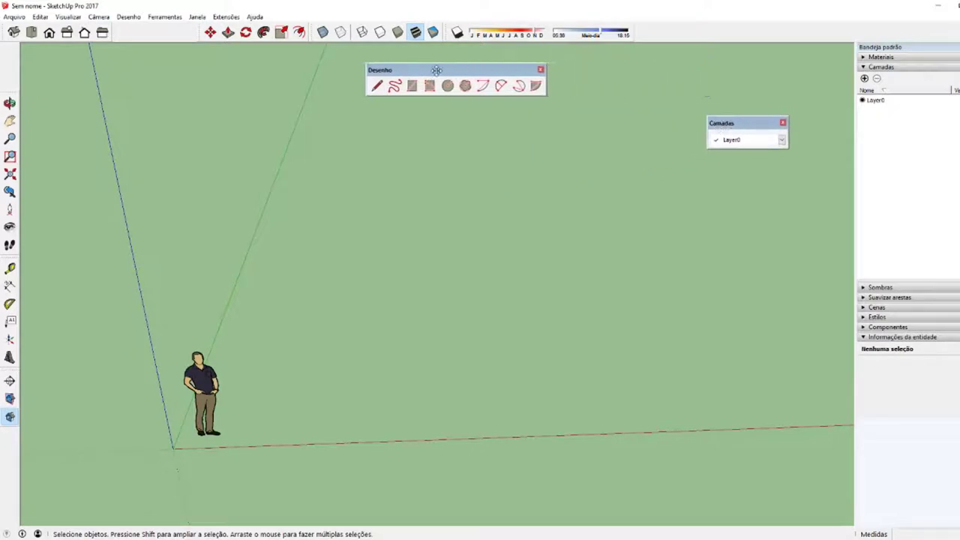
drag(750, 127, 792, 65)
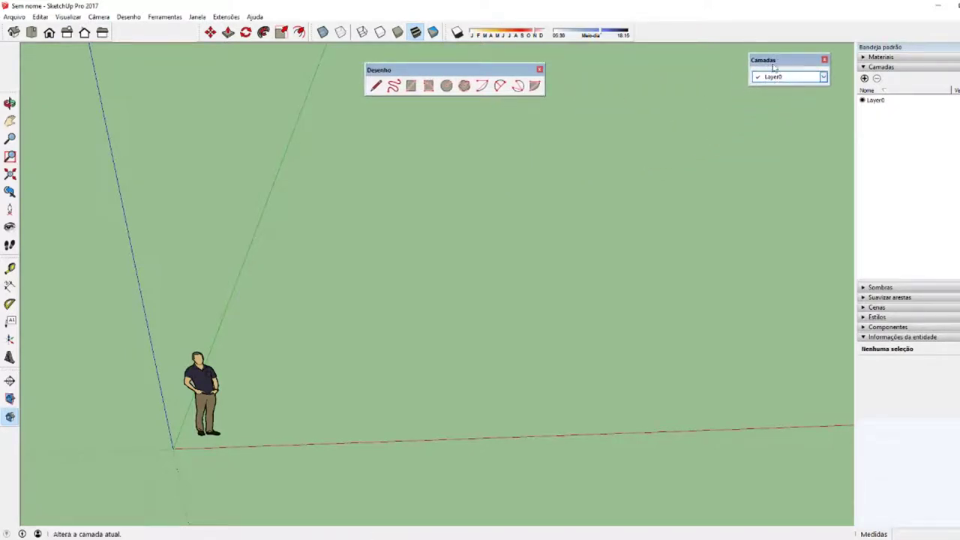
drag(531, 70, 211, 56)
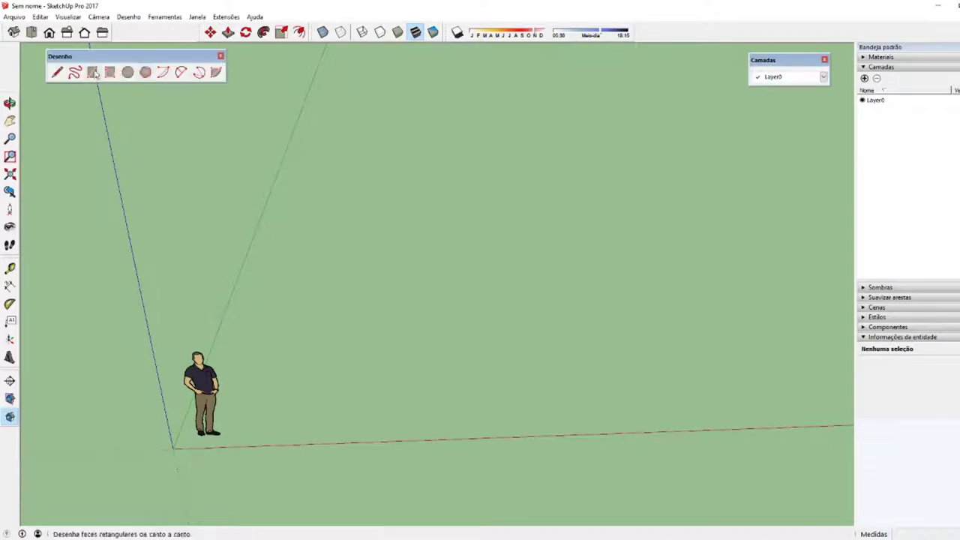
click(220, 57)
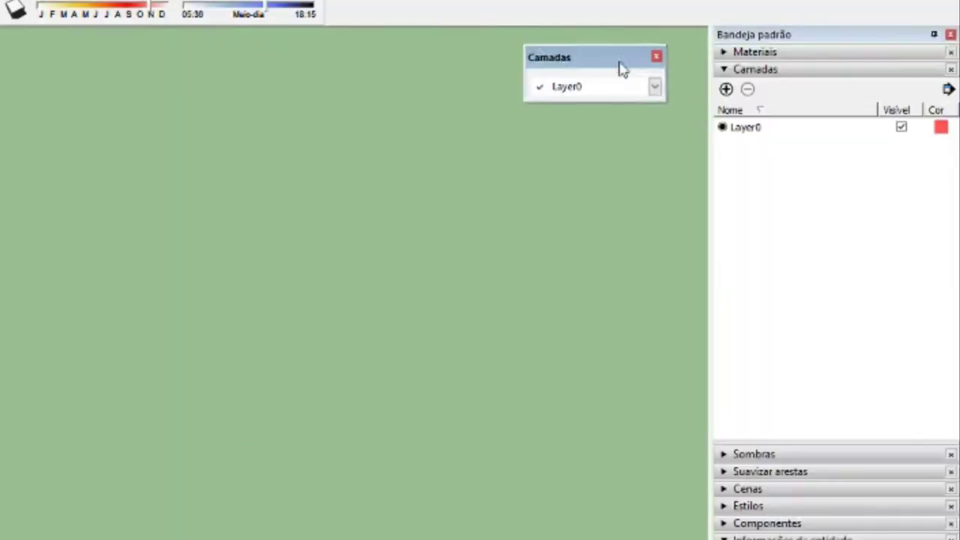
drag(800, 66, 732, 85)
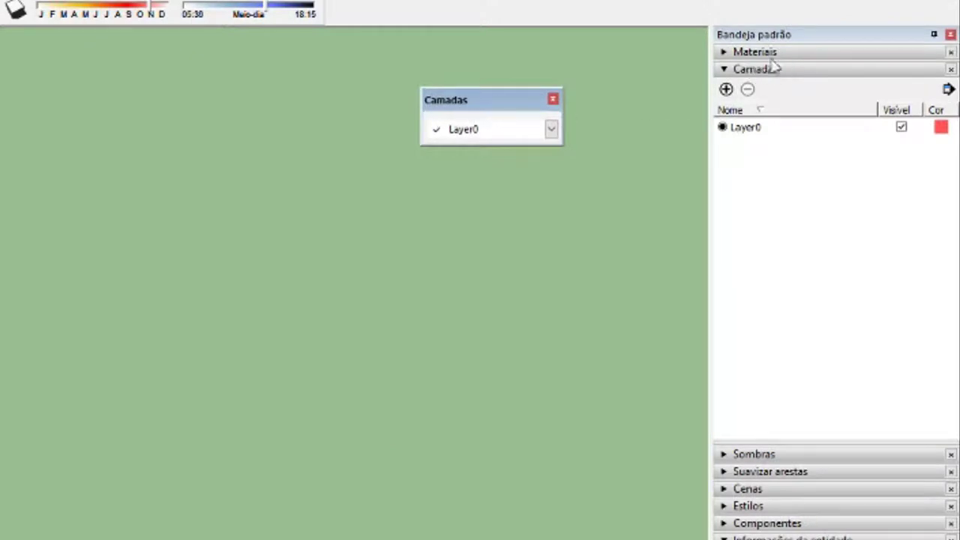
click(552, 99)
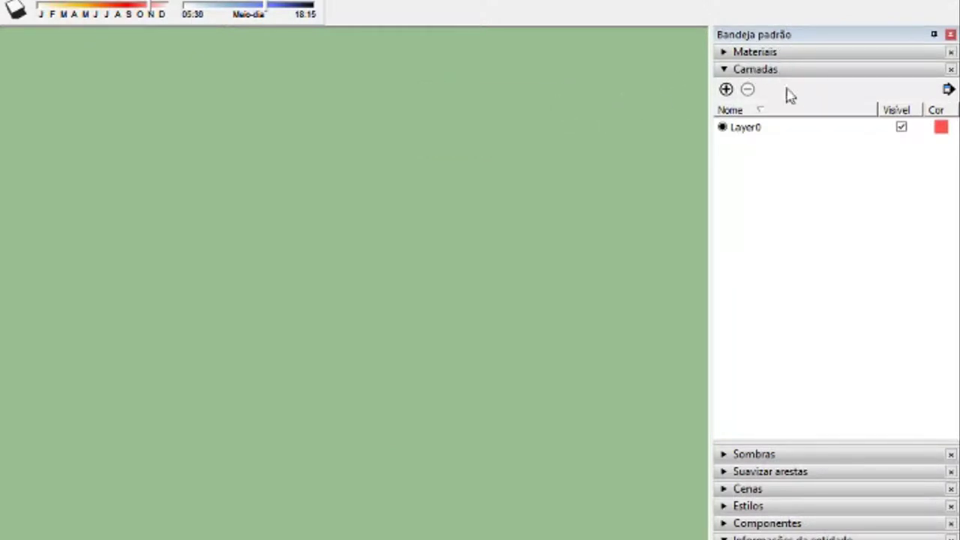
click(950, 69)
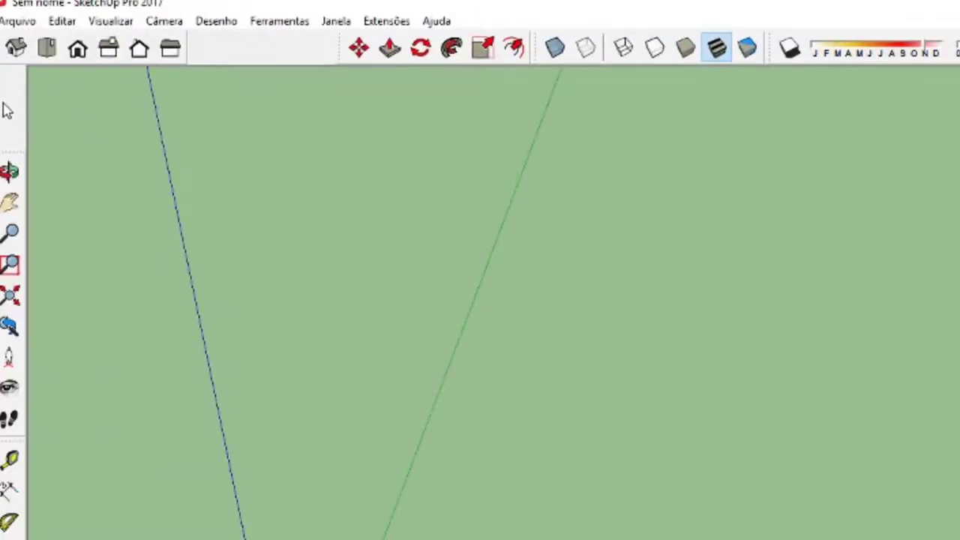
right_click(4, 103)
click(60, 161)
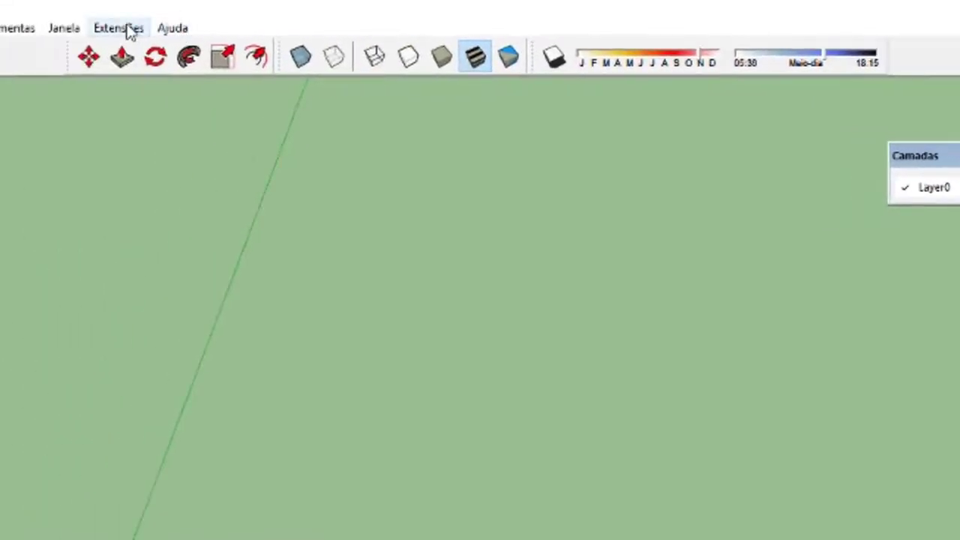
click(75, 28)
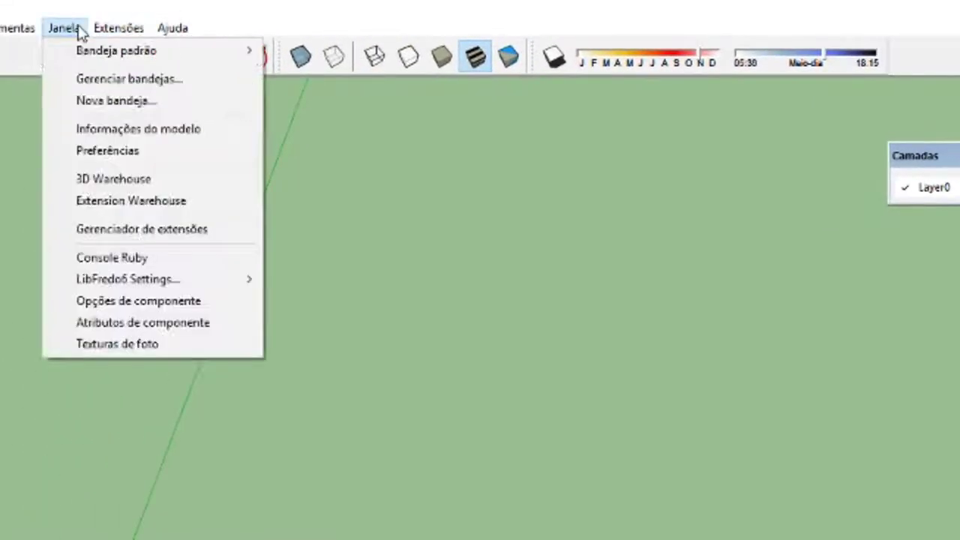
mouse_move(116, 50)
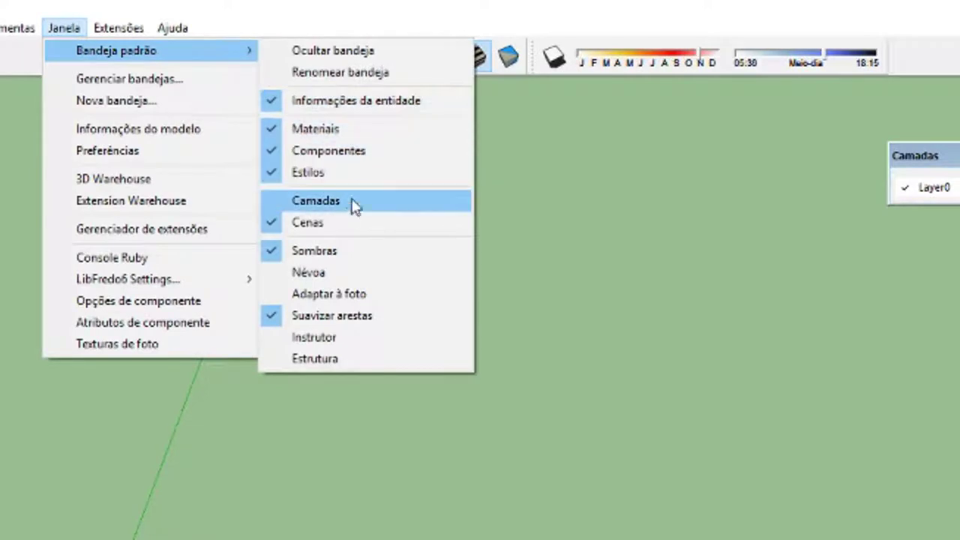
click(351, 205)
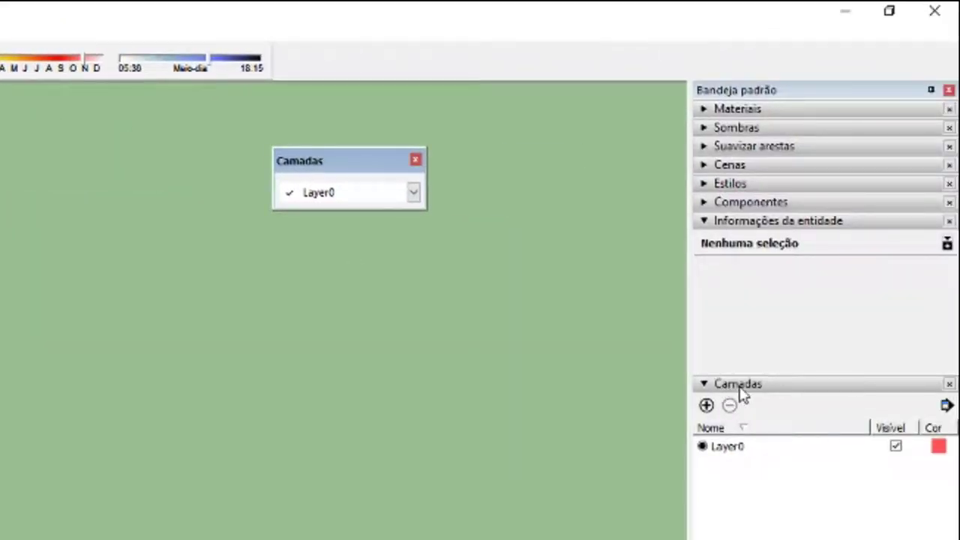
drag(741, 397, 743, 177)
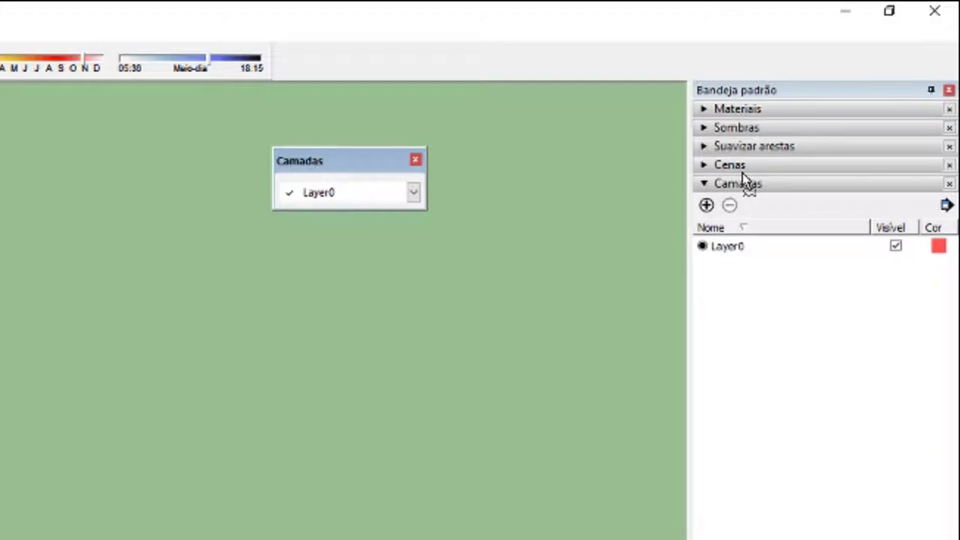
drag(742, 176, 748, 127)
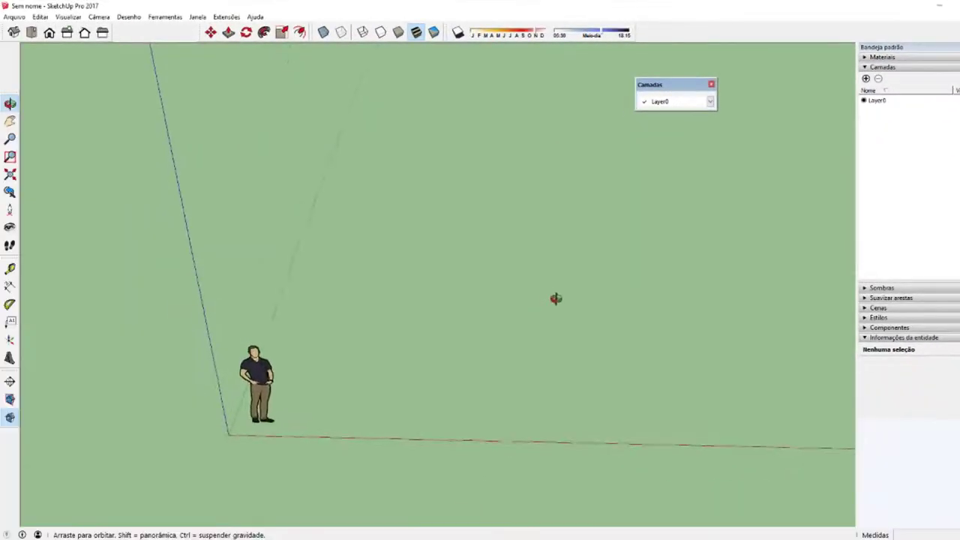
Draw a rectangle on the ground, push/pull it up into a box and make it a group.
middle_drag(555, 298, 533, 368)
key(r)
click(394, 316)
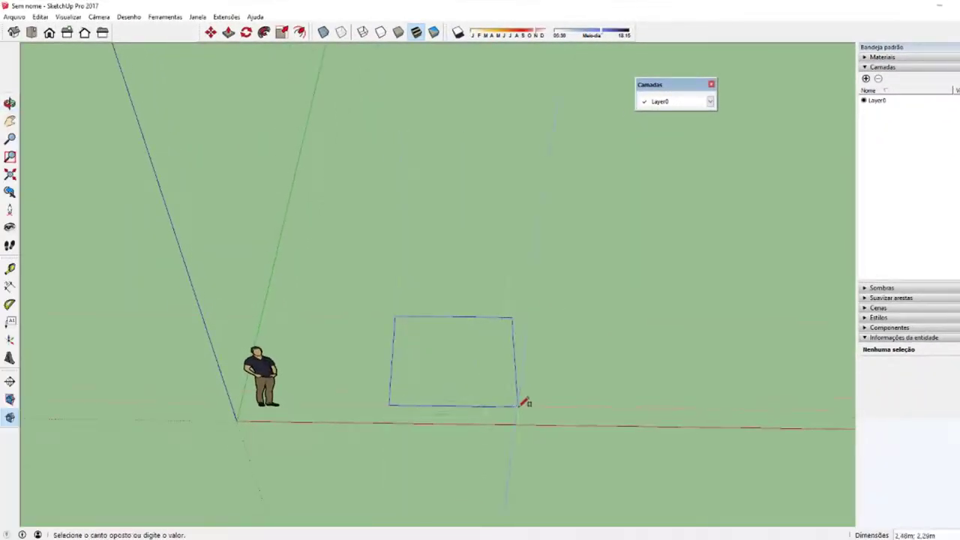
click(517, 406)
key(space)
click(457, 381)
key(p)
drag(457, 379, 447, 310)
key(space)
triple_click(447, 311)
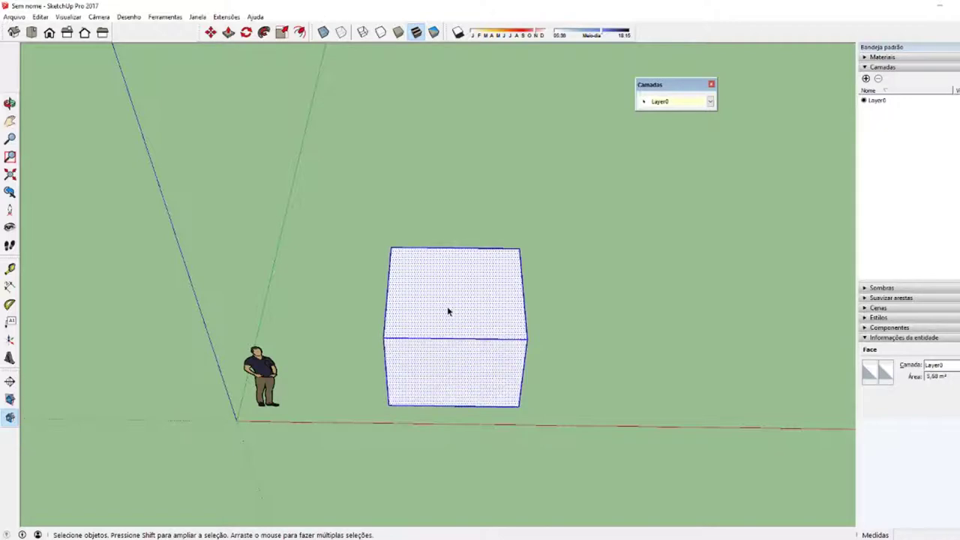
click(550, 397)
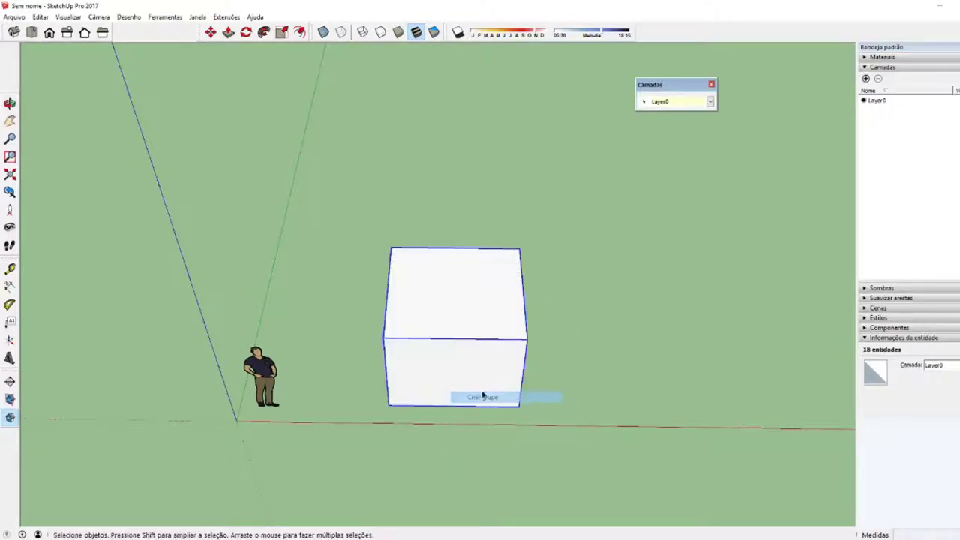
Move-copy the grouped box beside the original with Ctrl, then start scaling the copy.
key(m)
key(ctrl)
click(391, 407)
click(570, 341)
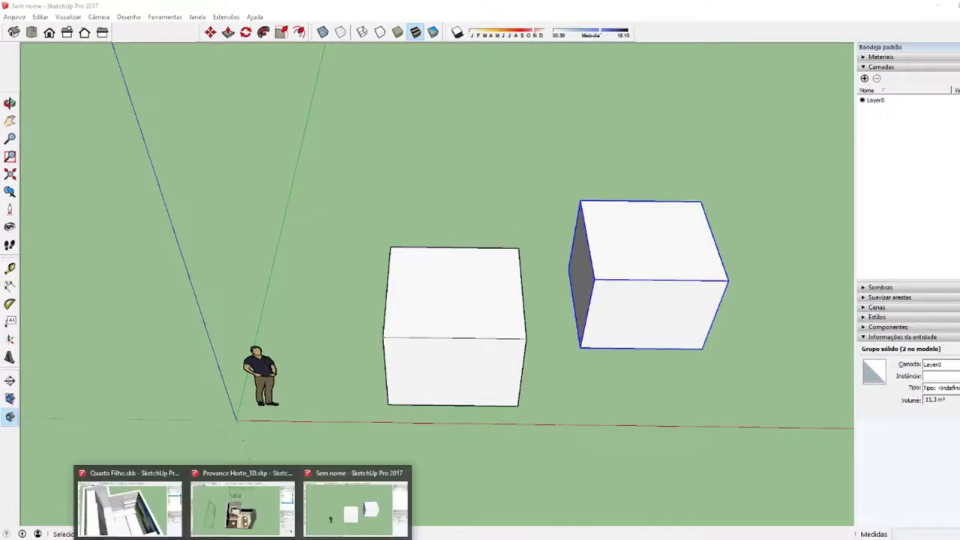
middle_drag(480, 300, 538, 284)
key(s)
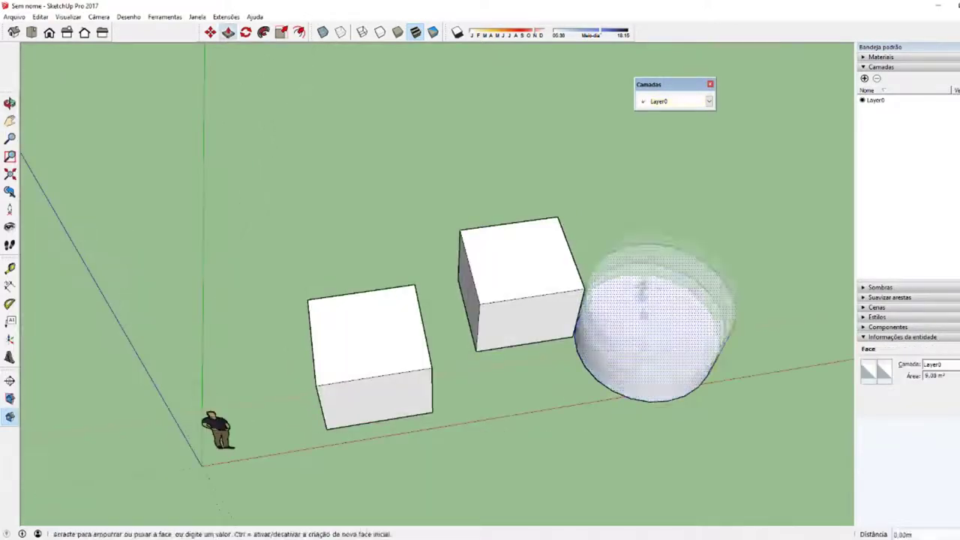
right_click(654, 278)
click(675, 385)
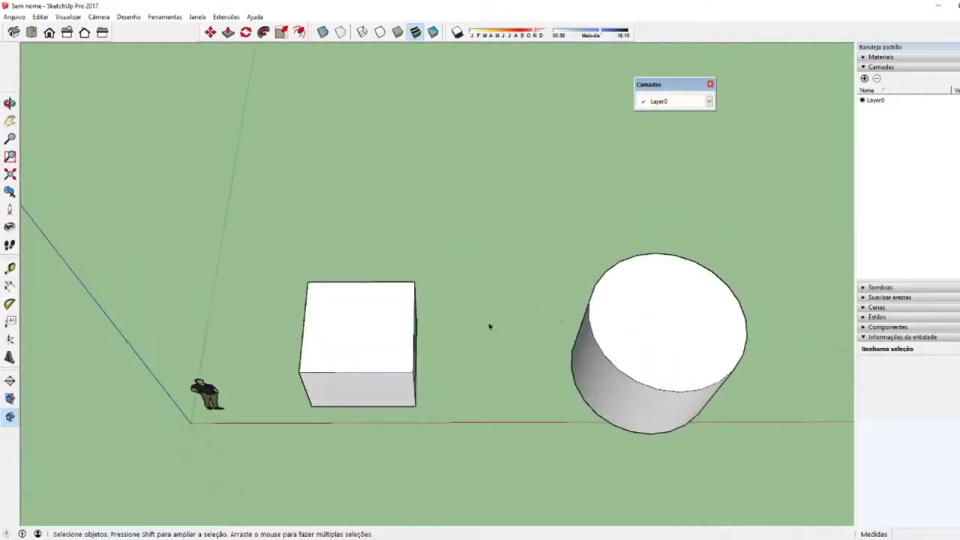
mouse_move(488, 327)
middle_down()
mouse_move(478, 248)
mouse_move(709, 269)
mouse_move(417, 275)
mouse_move(389, 321)
middle_up()
click(478, 248)
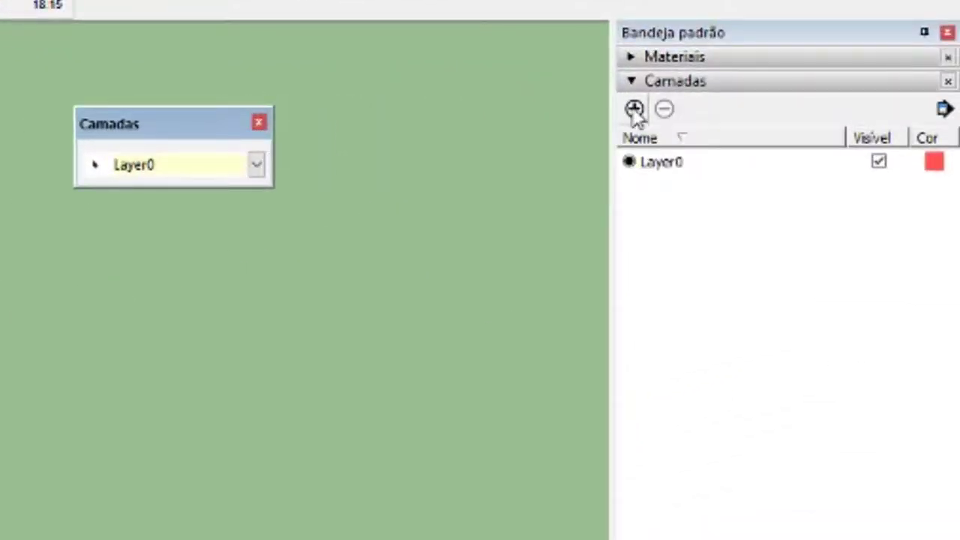
Create three new layers in the Camadas tray named Quadrado, Cilindro and Triângulo.
click(634, 109)
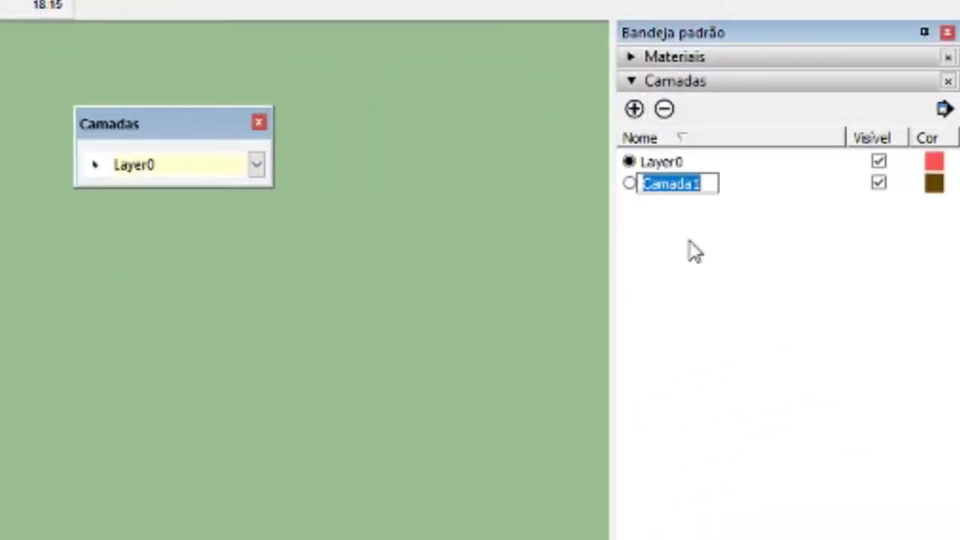
text(Qua)
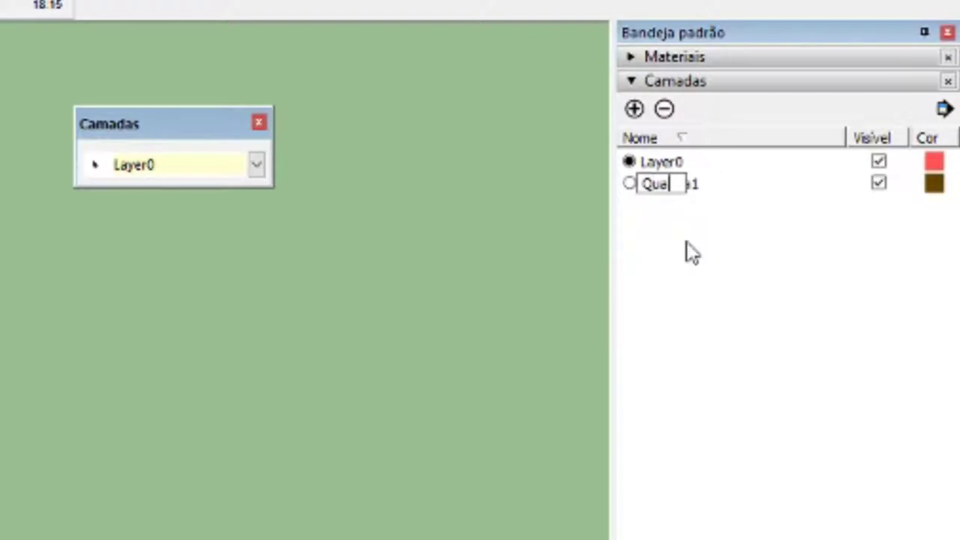
text(drado)
key(Return)
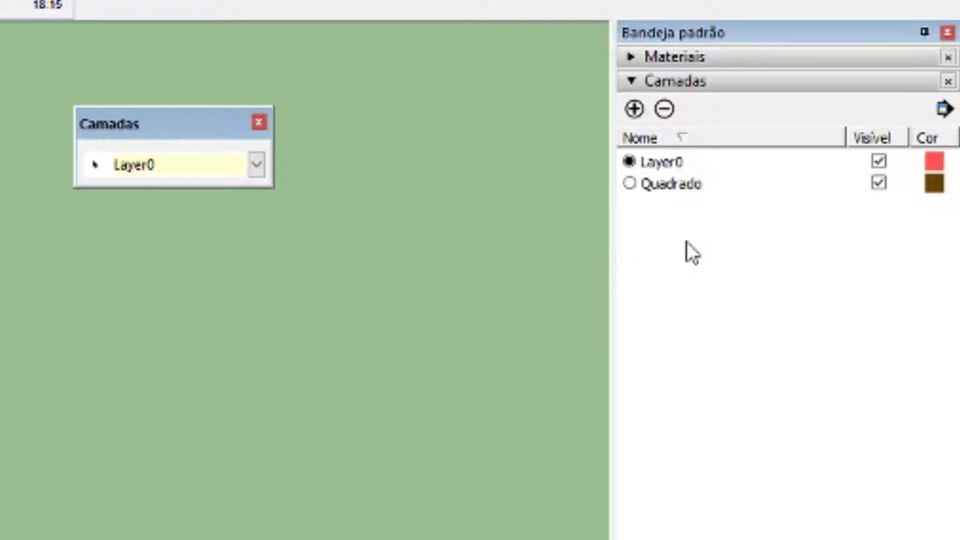
click(635, 112)
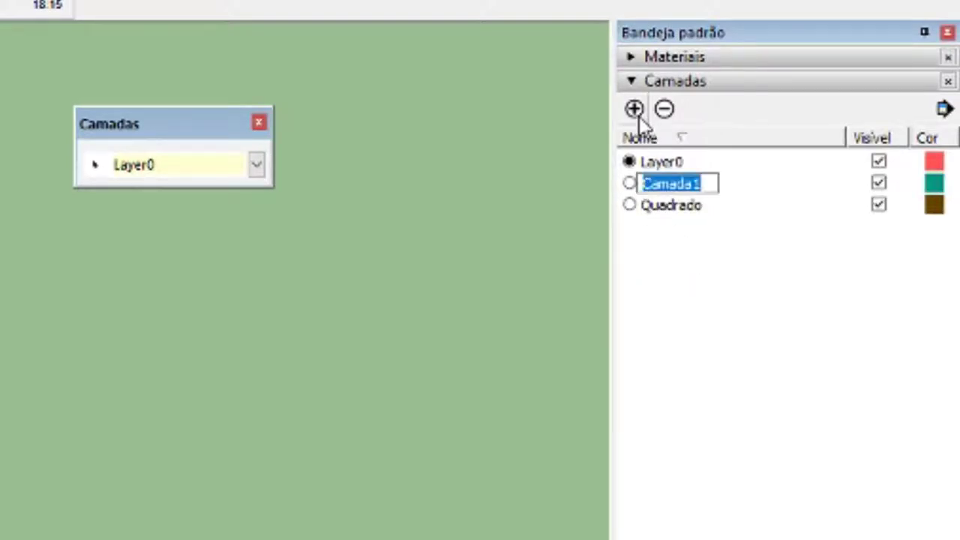
text(Cilind)
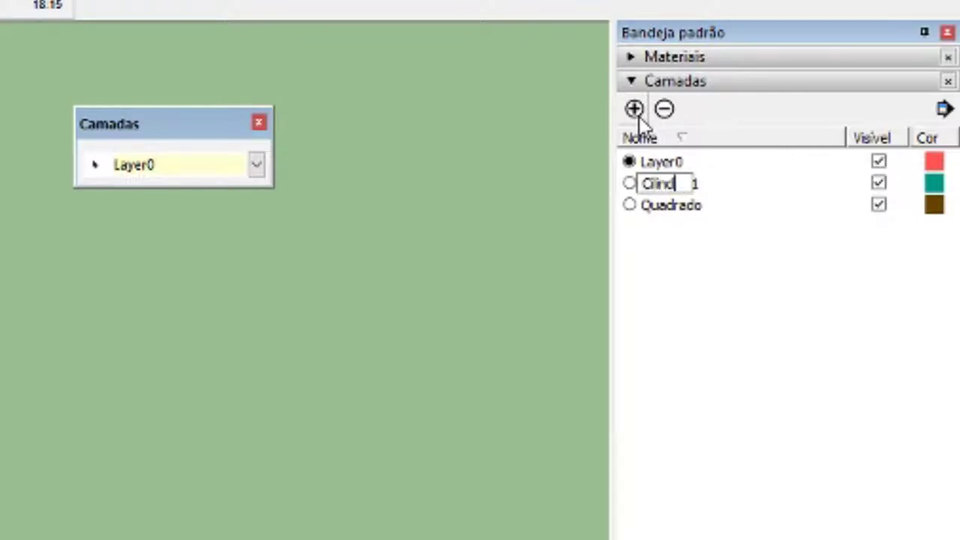
text(ro)
key(Return)
click(638, 117)
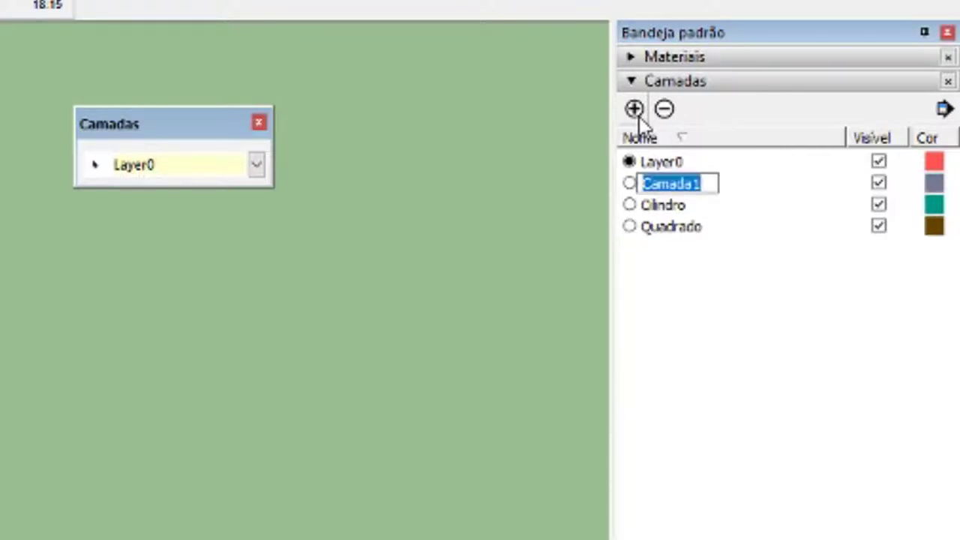
text(Triân)
text(gulo)
key(Return)
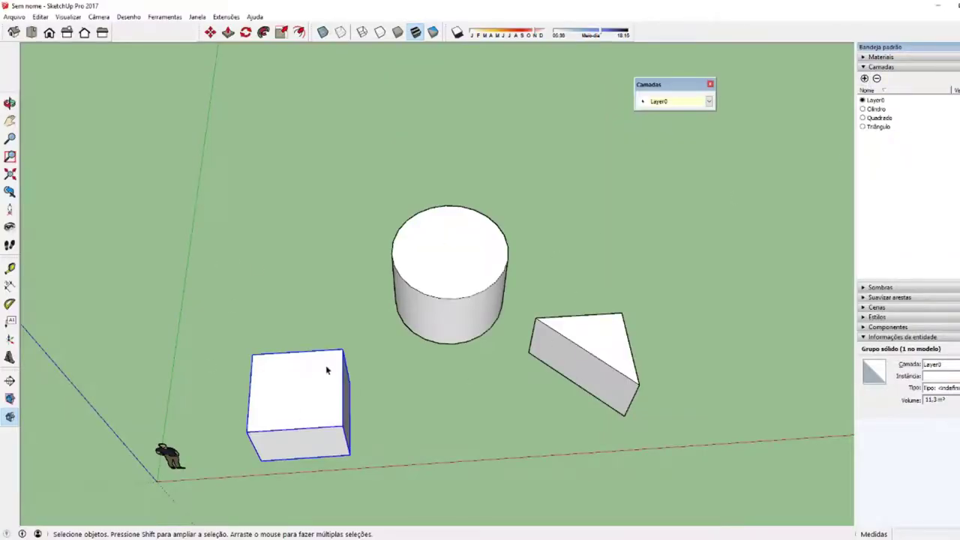
Collapse and re-expand the Camadas panel so it lists Layer0, Cilindro, Quadrado and Triângulo.
mouse_move(606, 259)
middle_down()
mouse_move(561, 307)
mouse_move(550, 390)
middle_up()
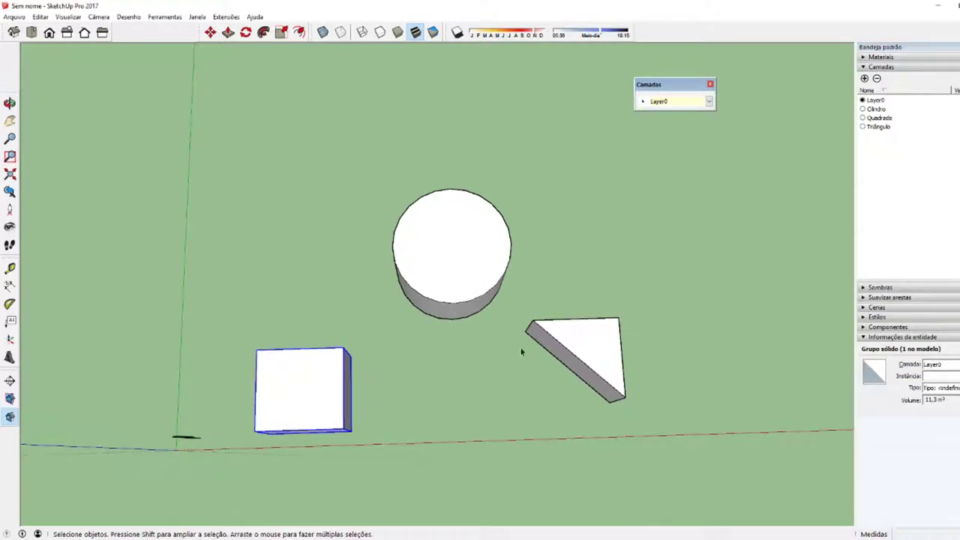
click(870, 67)
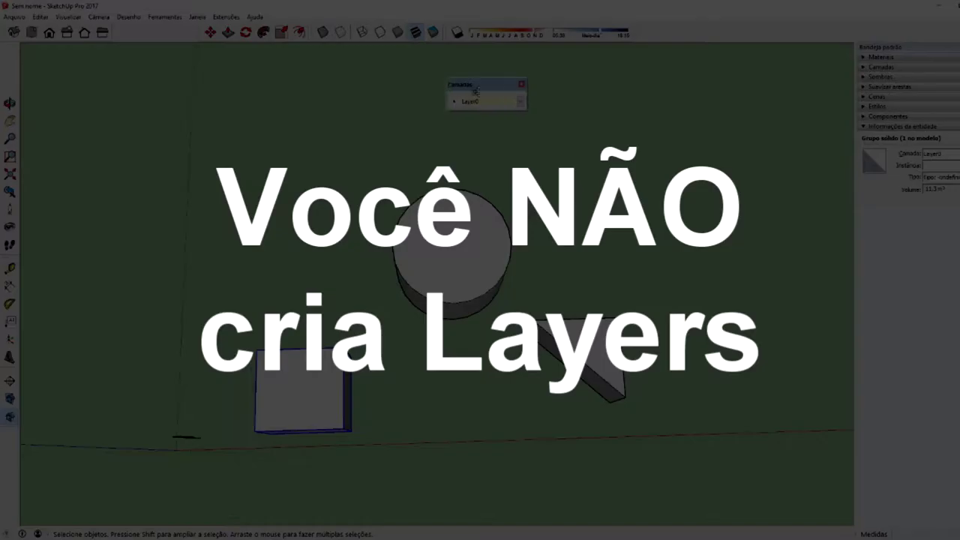
drag(670, 84, 423, 84)
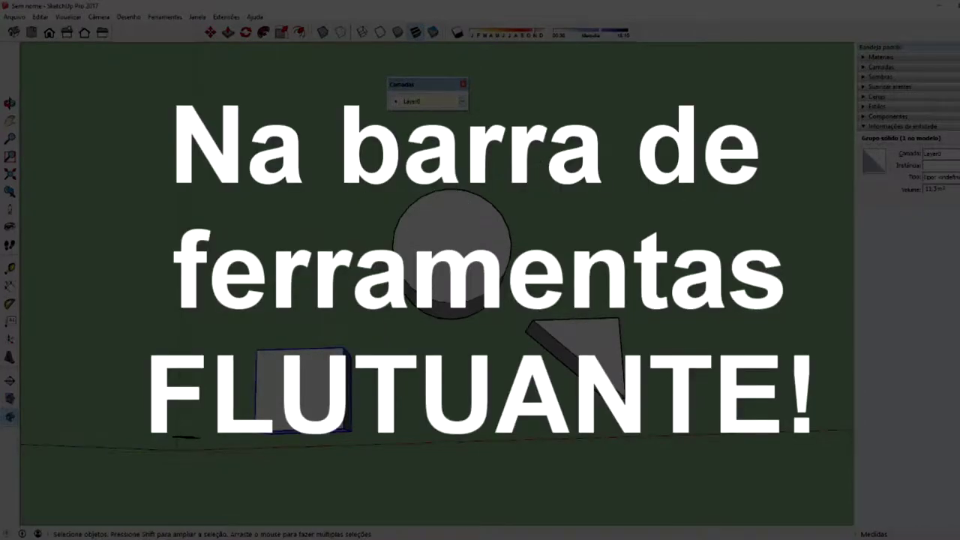
click(869, 67)
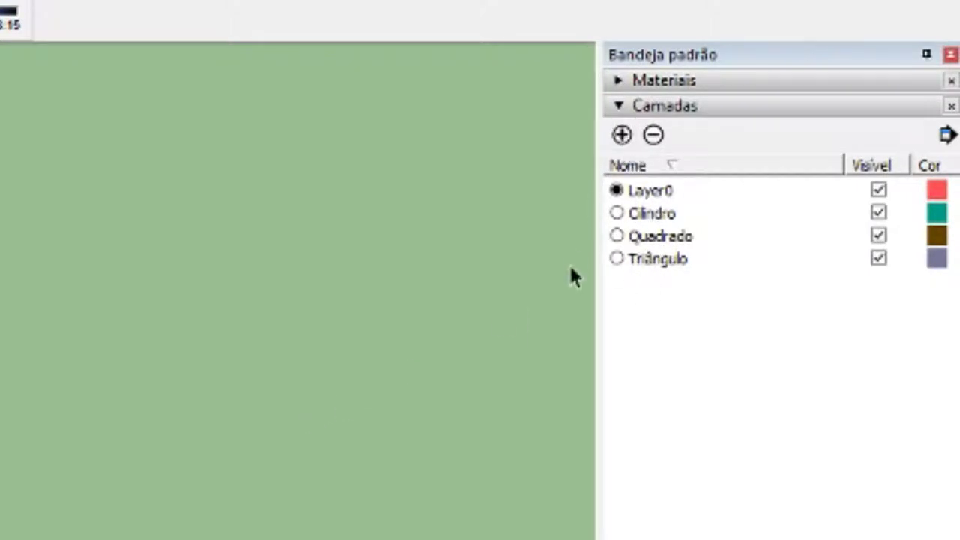
Rename the Cilindro layer with prefix '1.' and the Quadrado layer with prefix '2 .'.
click(680, 262)
click(601, 431)
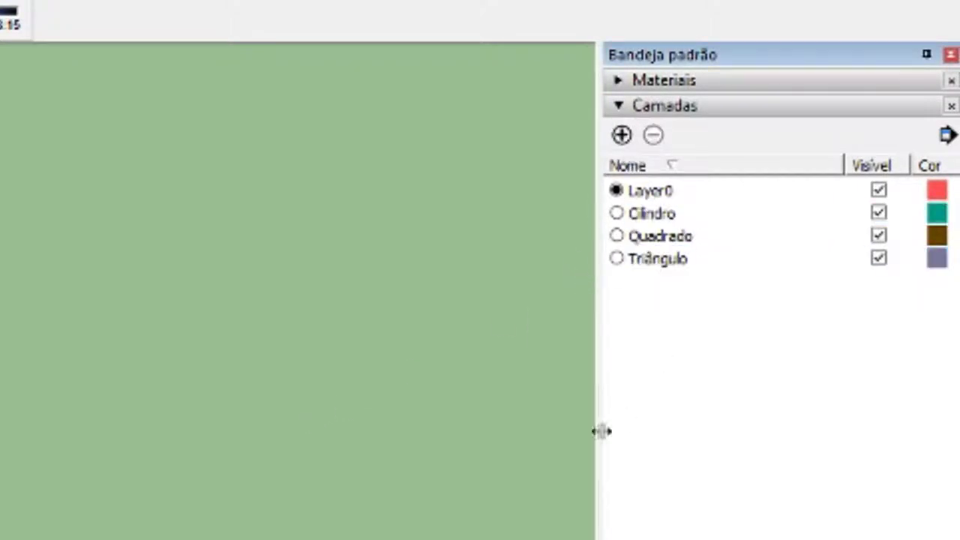
double_click(647, 214)
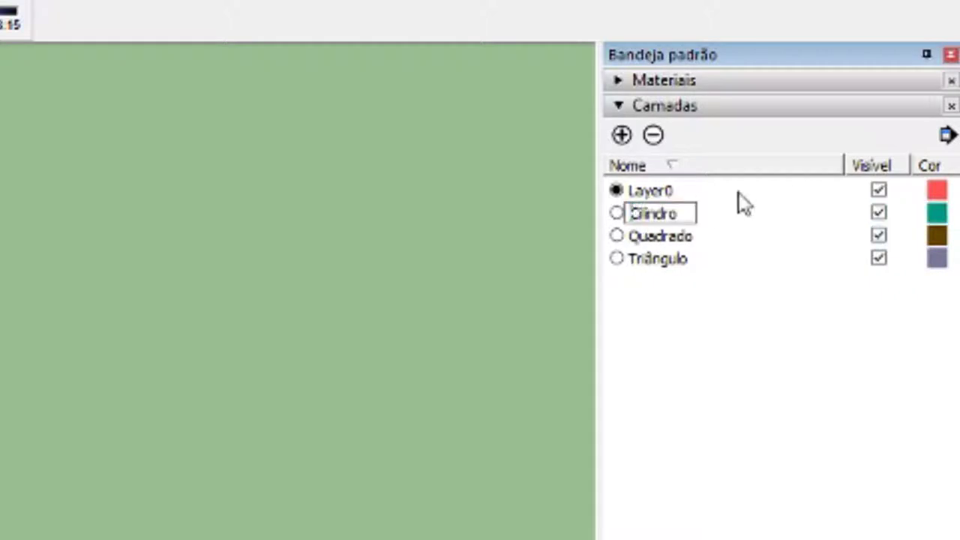
text(1.)
click(721, 237)
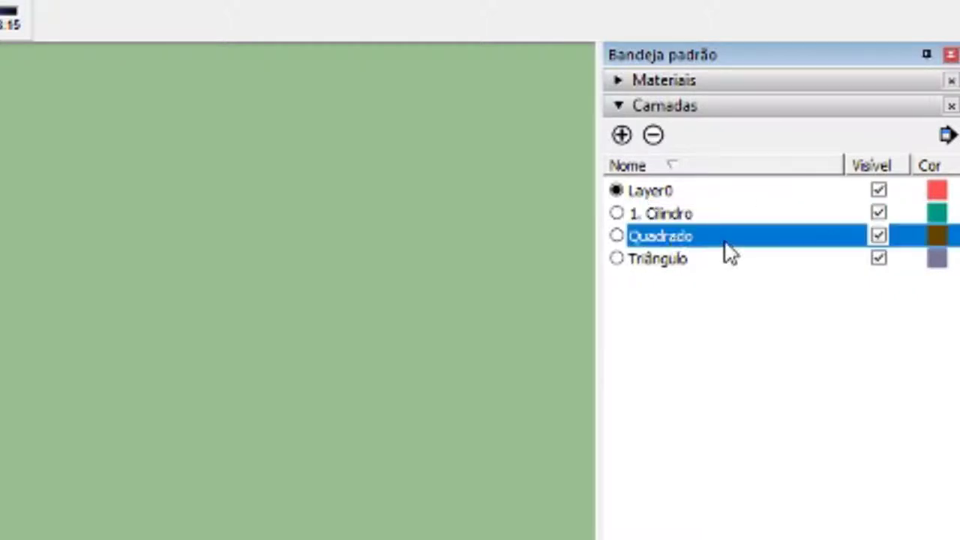
double_click(674, 236)
click(616, 236)
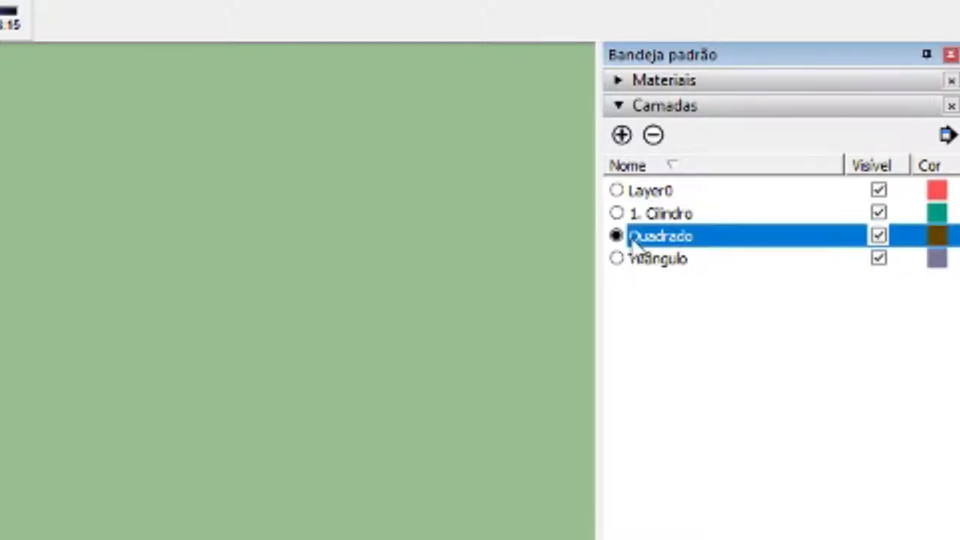
double_click(649, 236)
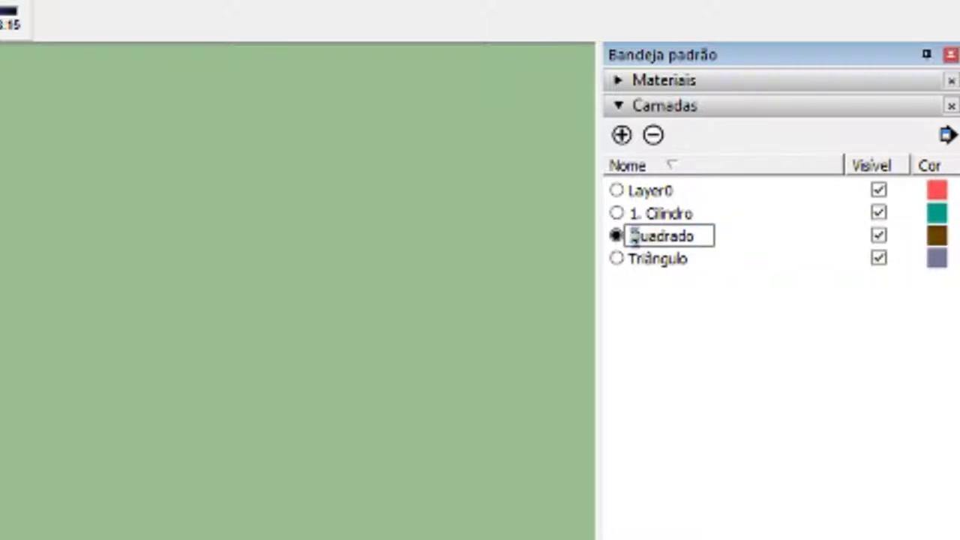
text(2 .)
Rename Triângulo to '3. Triângulo' and make Layer0 the current layer again.
click(685, 284)
double_click(656, 261)
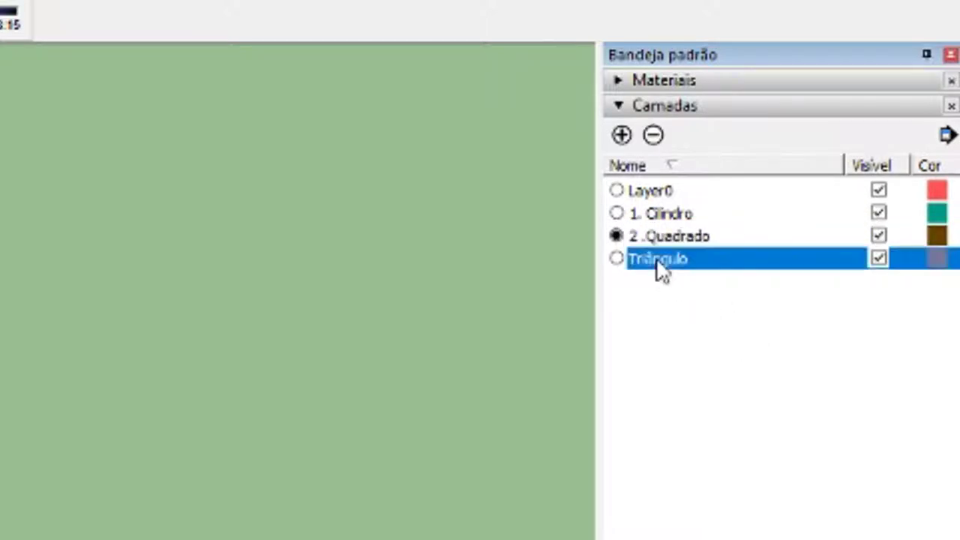
key(Home)
text(3.)
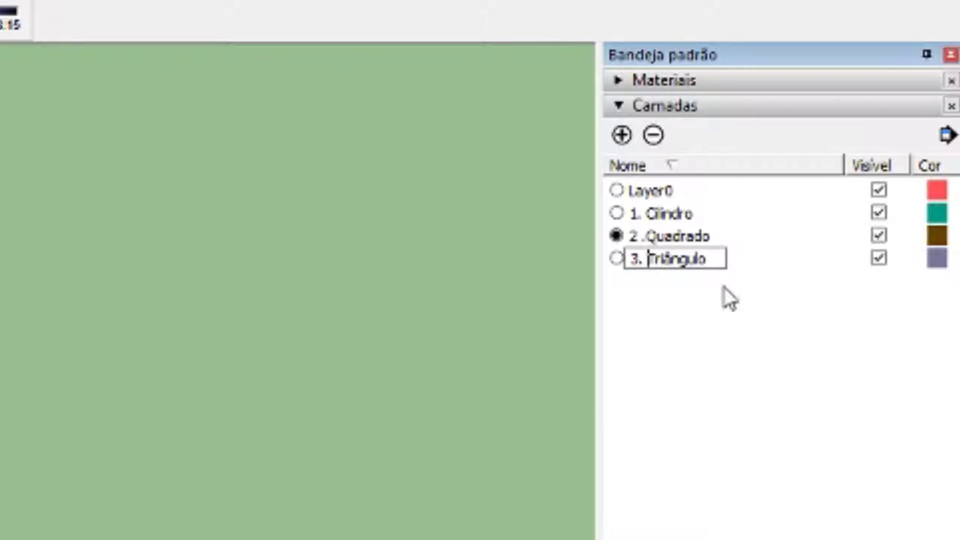
click(724, 287)
click(616, 258)
click(616, 235)
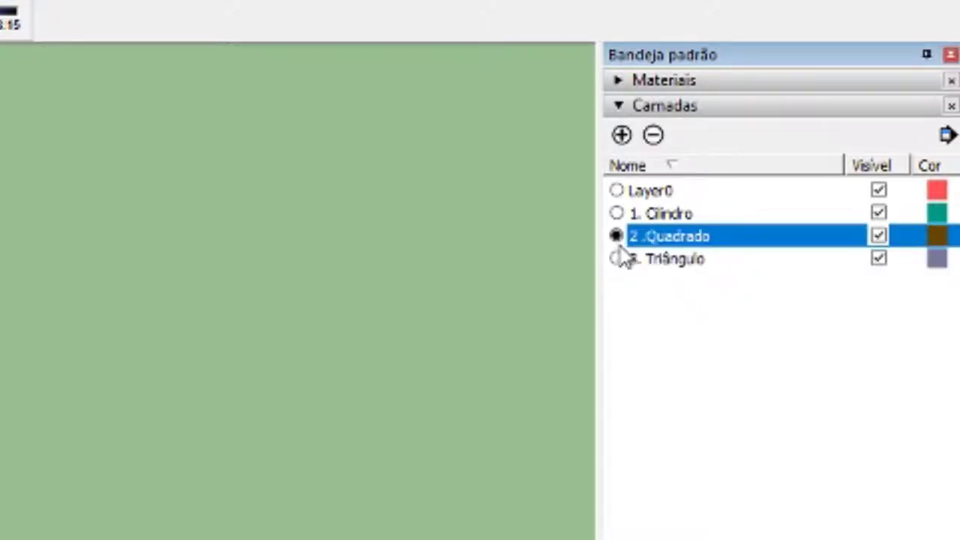
click(616, 257)
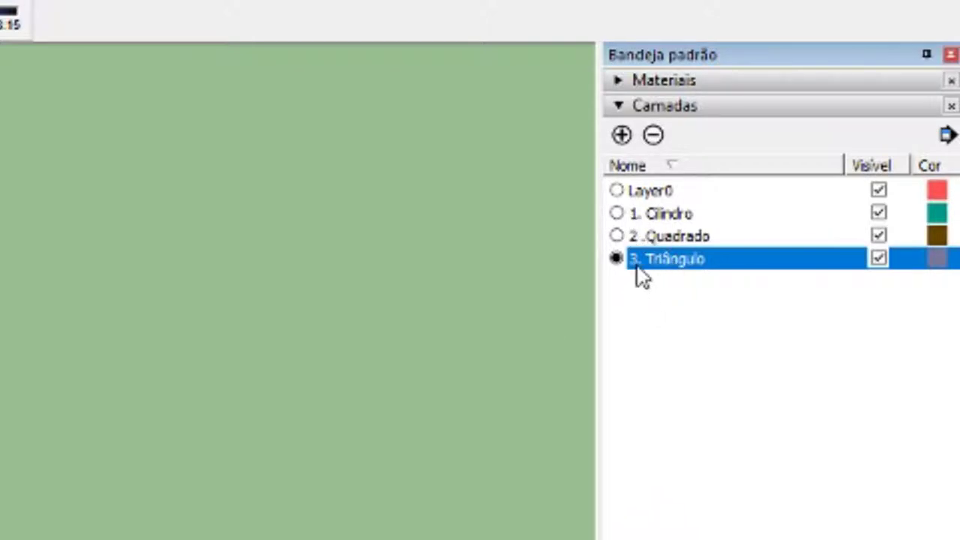
click(616, 191)
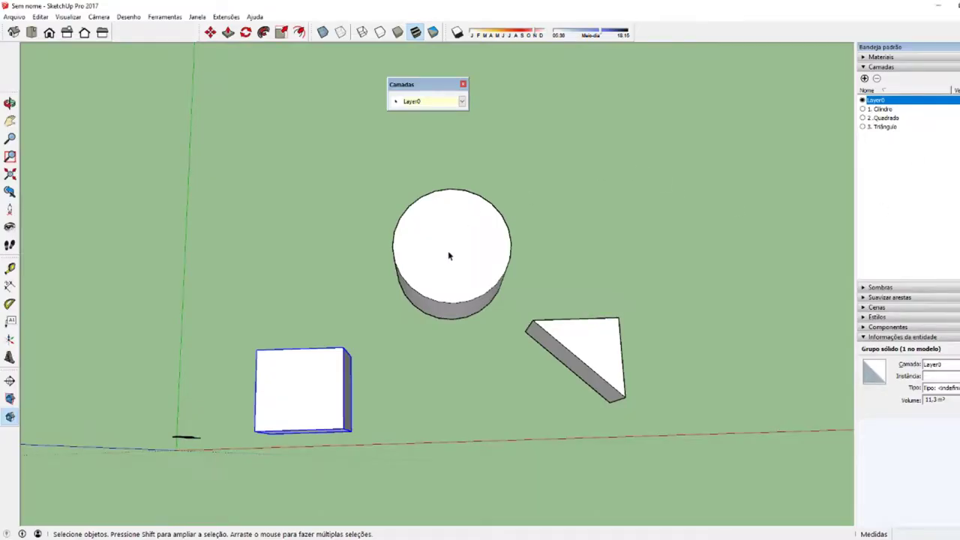
Pan and orbit to reveal the shapes' sides, then select the cylinder, wedge and box in turn.
shift+middle_drag(448, 256, 527, 253)
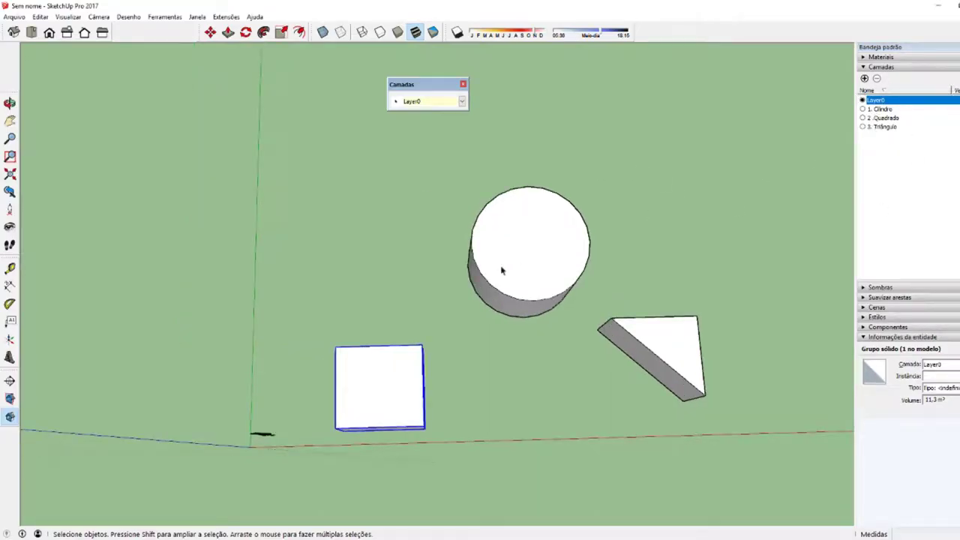
mouse_move(596, 264)
middle_down()
mouse_move(522, 272)
mouse_move(488, 223)
mouse_move(566, 228)
middle_up()
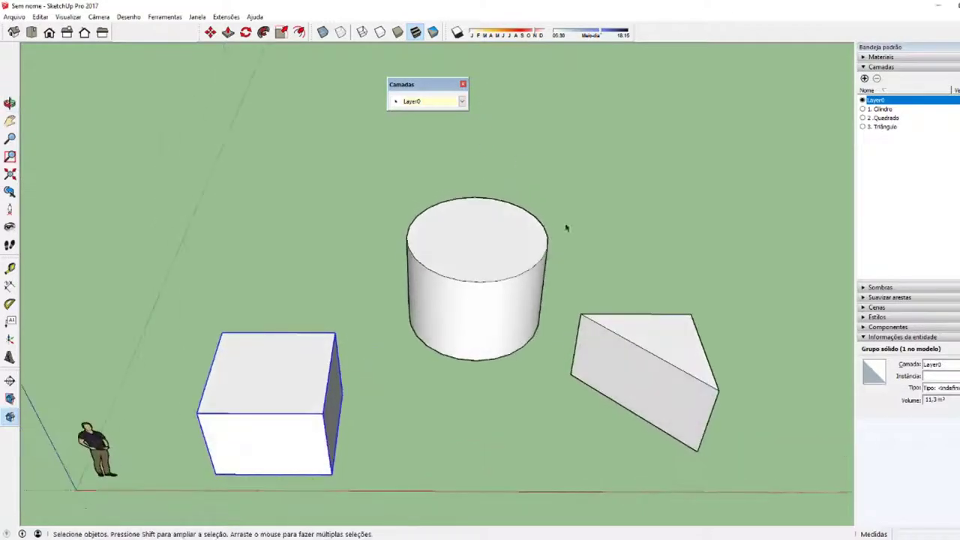
click(465, 249)
click(628, 392)
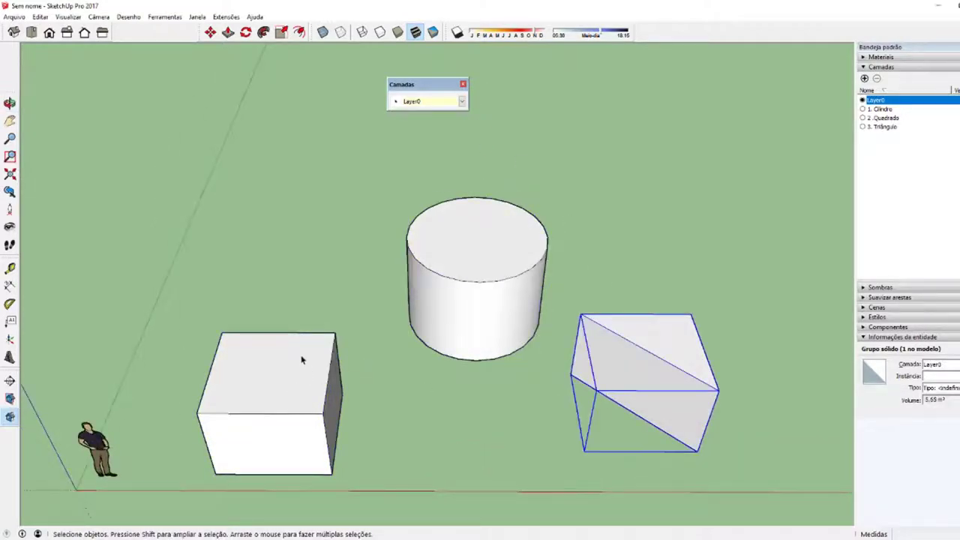
shift+middle_drag(293, 382, 346, 369)
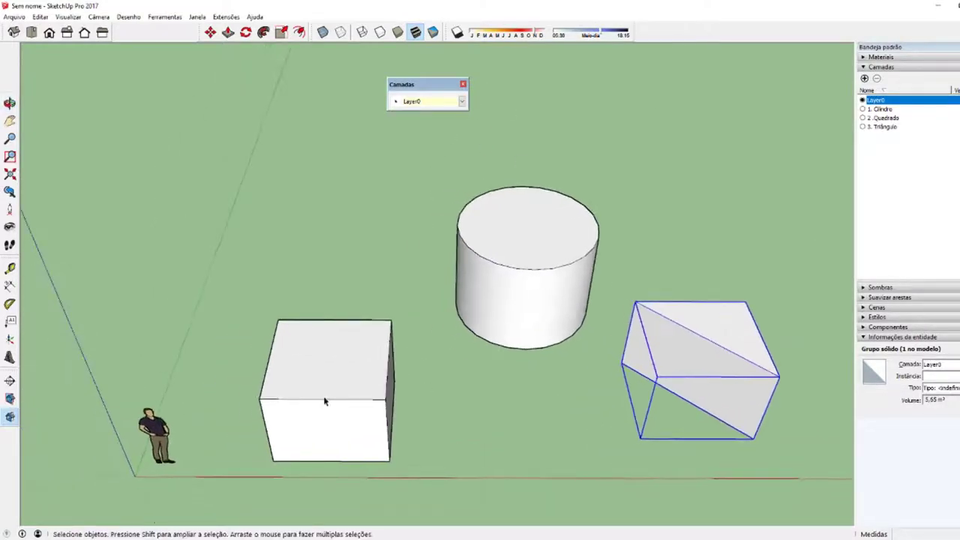
click(306, 405)
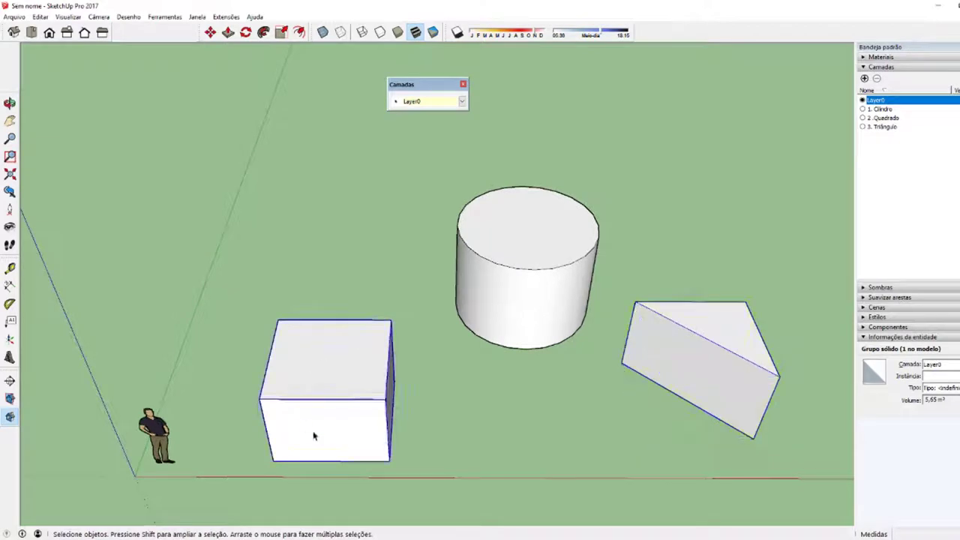
click(248, 393)
click(317, 373)
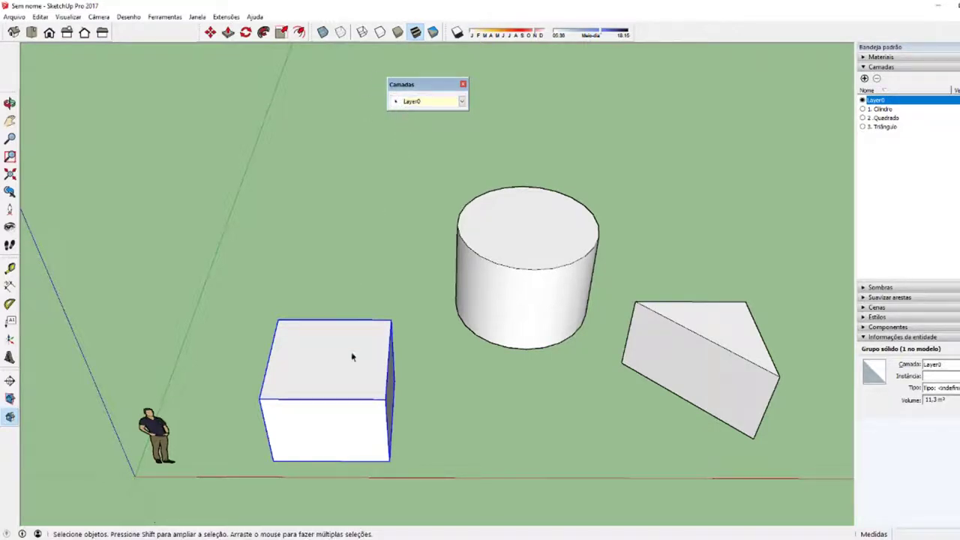
click(474, 198)
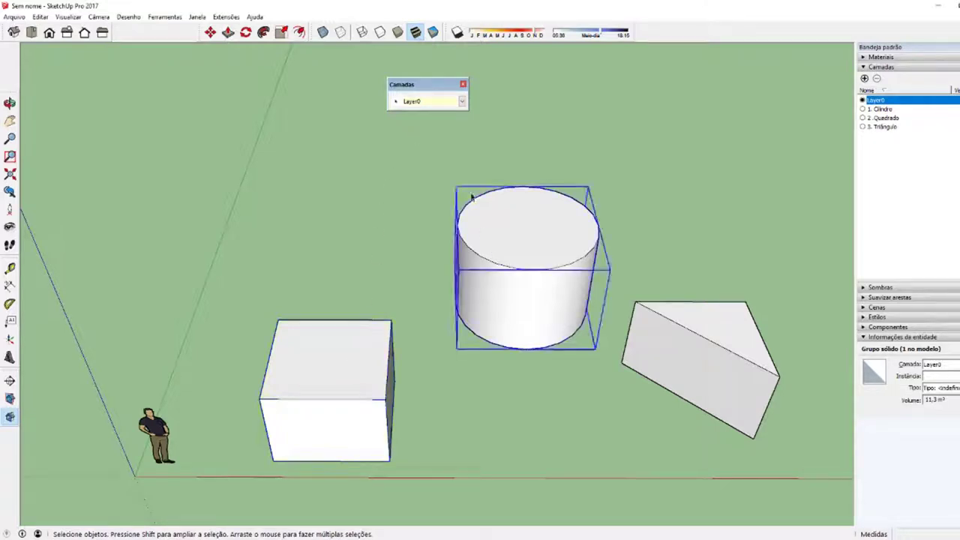
click(350, 302)
click(358, 347)
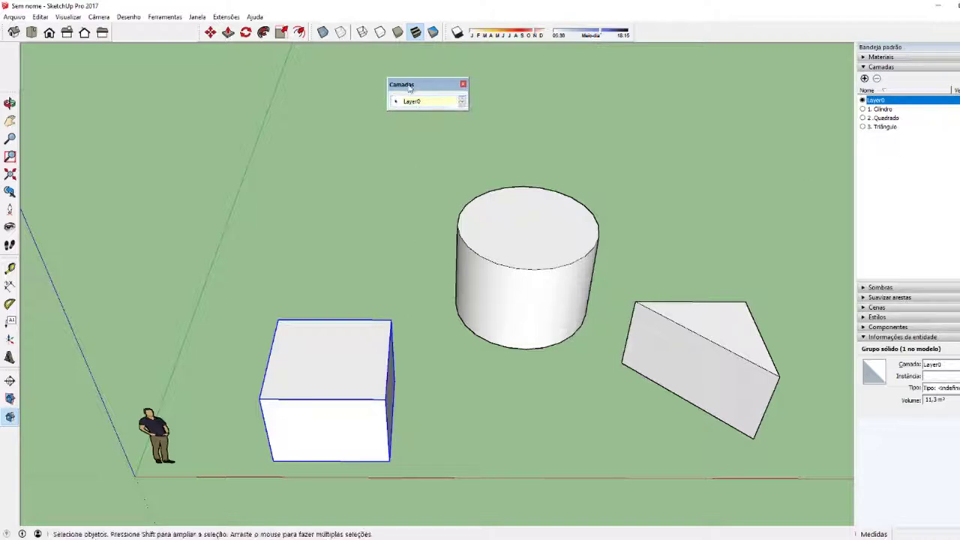
Assign the cube to 2 .Quadrado, the cylinder to 1. Cilindro and the prism to 3. Triângulo.
click(463, 102)
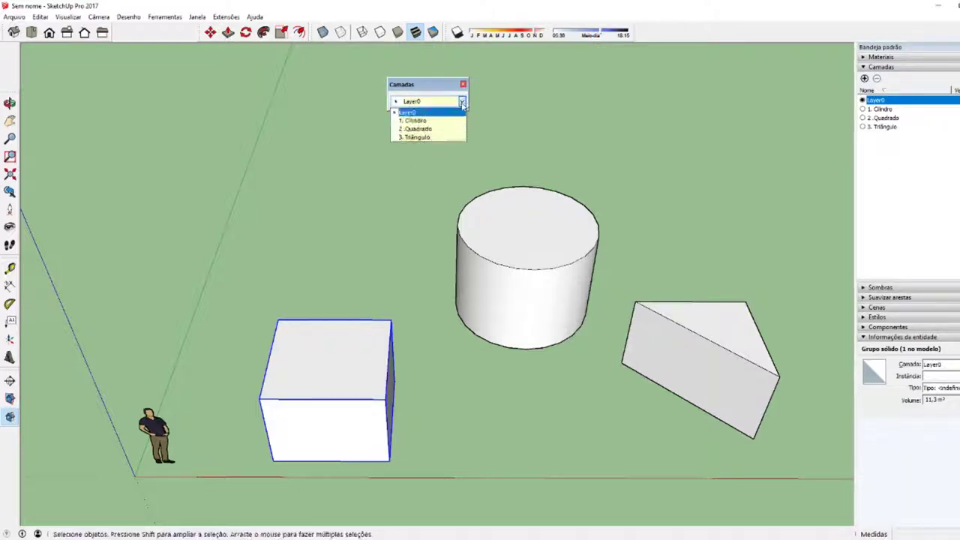
click(435, 126)
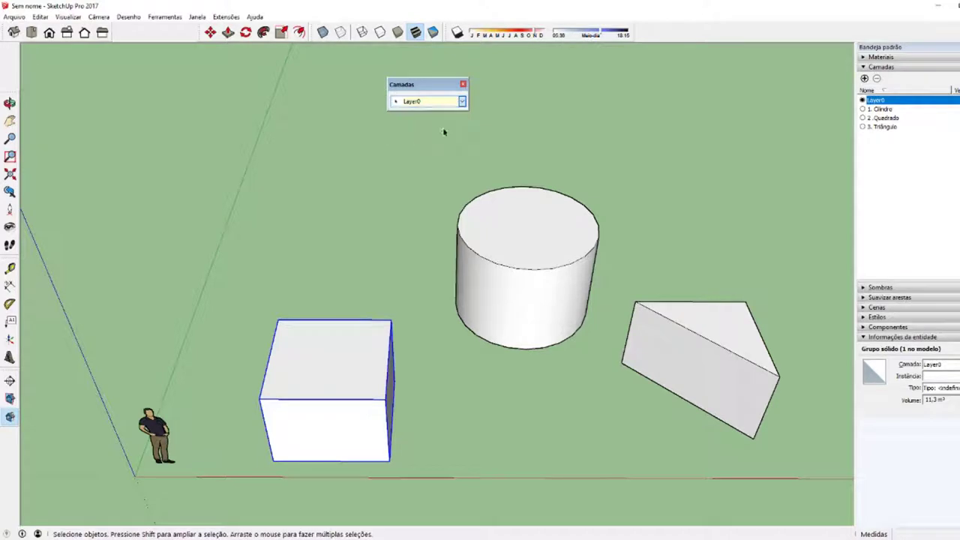
click(405, 205)
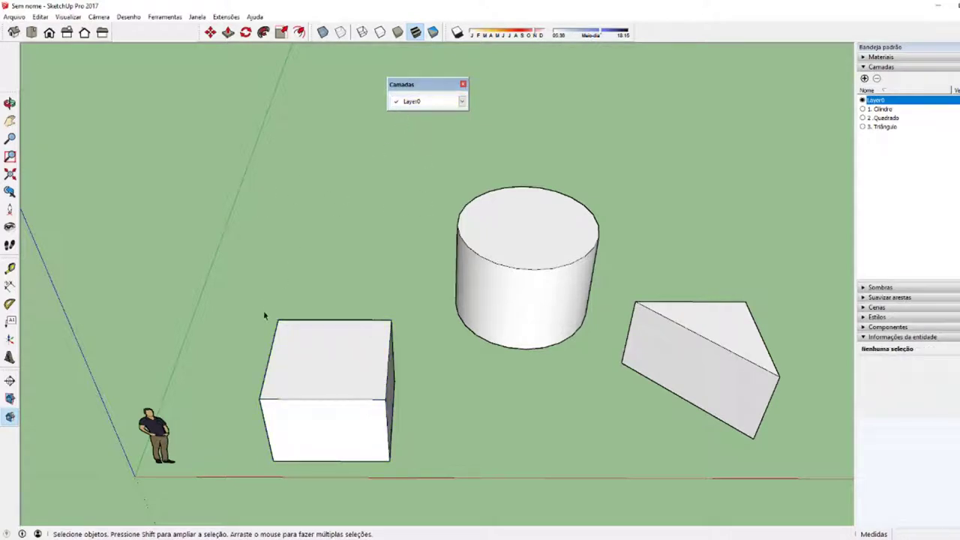
click(328, 355)
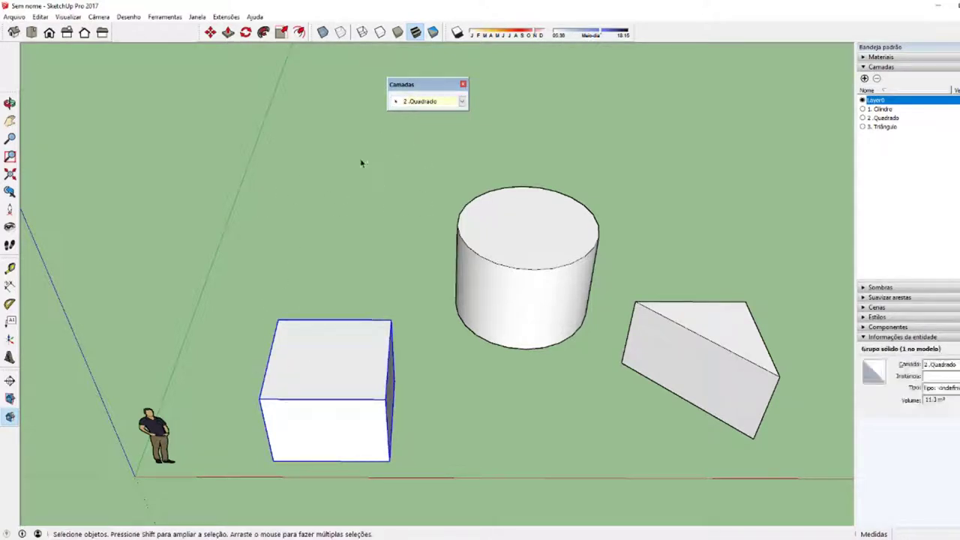
click(534, 229)
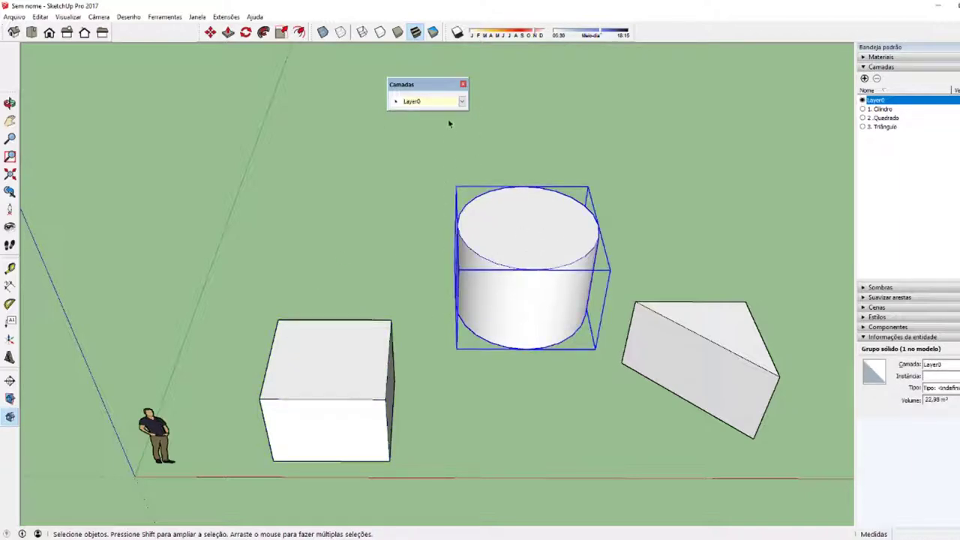
click(461, 101)
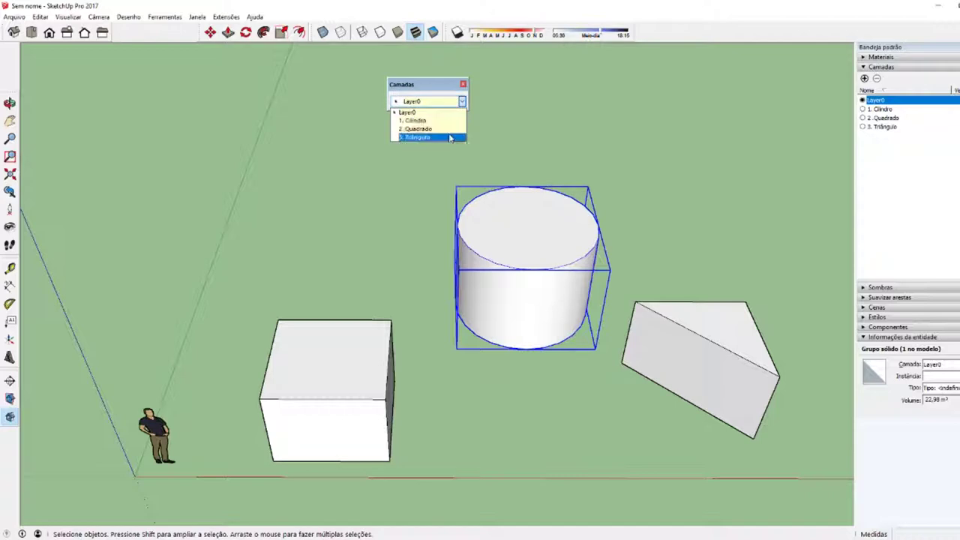
click(415, 120)
click(718, 342)
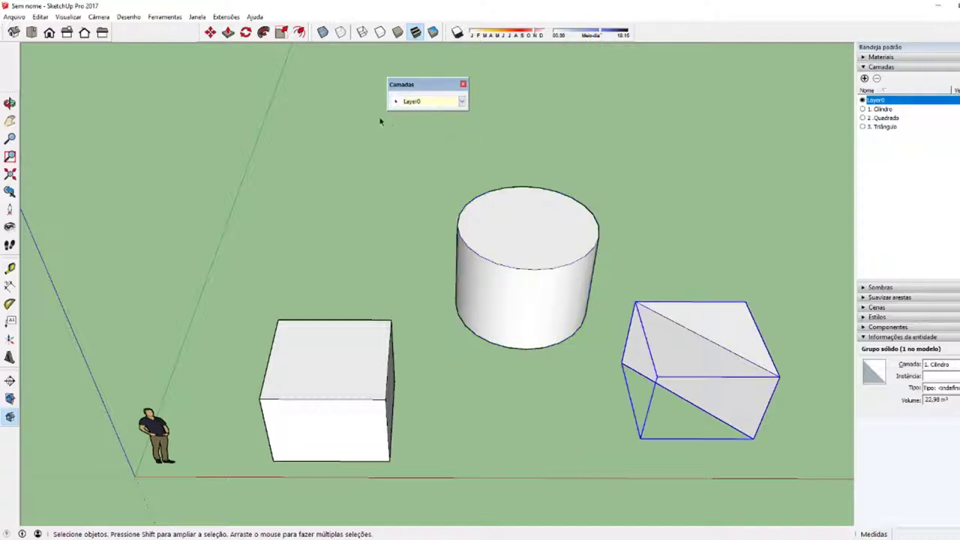
click(431, 101)
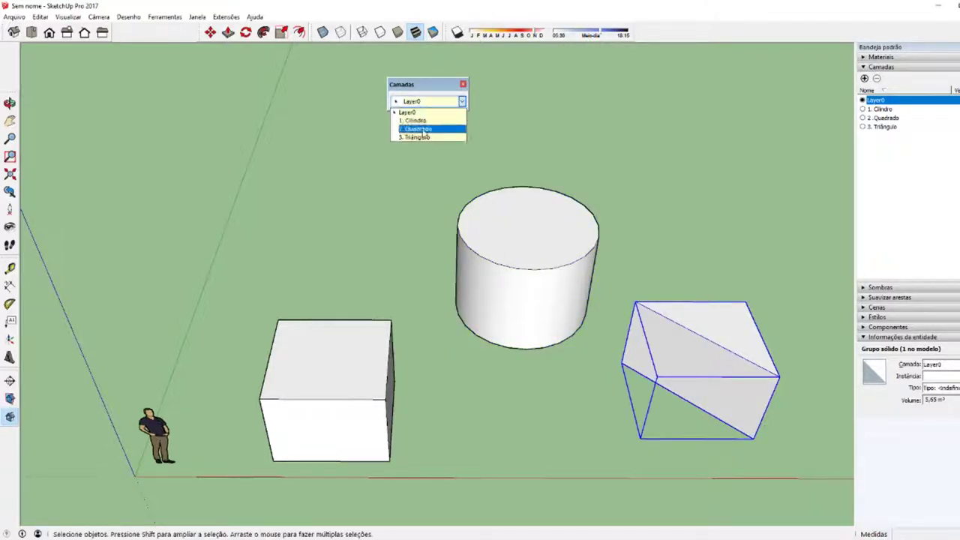
click(413, 137)
click(436, 220)
scroll(437, 221, down, 2)
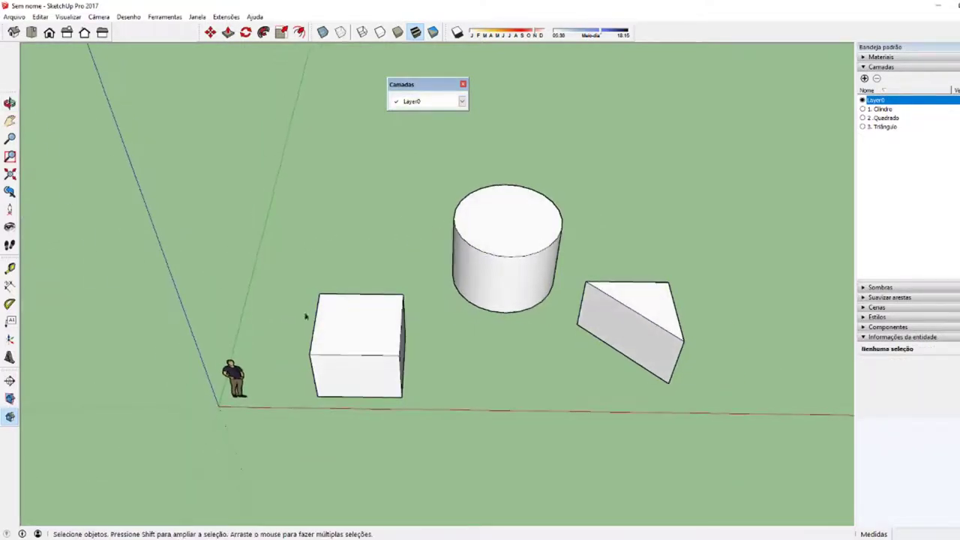
click(232, 375)
click(450, 191)
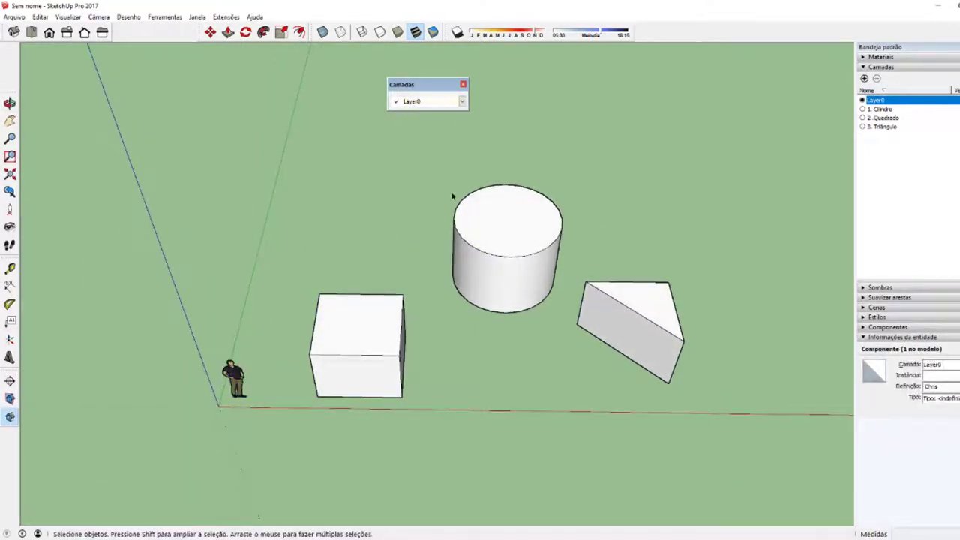
mouse_move(587, 214)
middle_down()
mouse_move(608, 310)
mouse_move(668, 257)
middle_up()
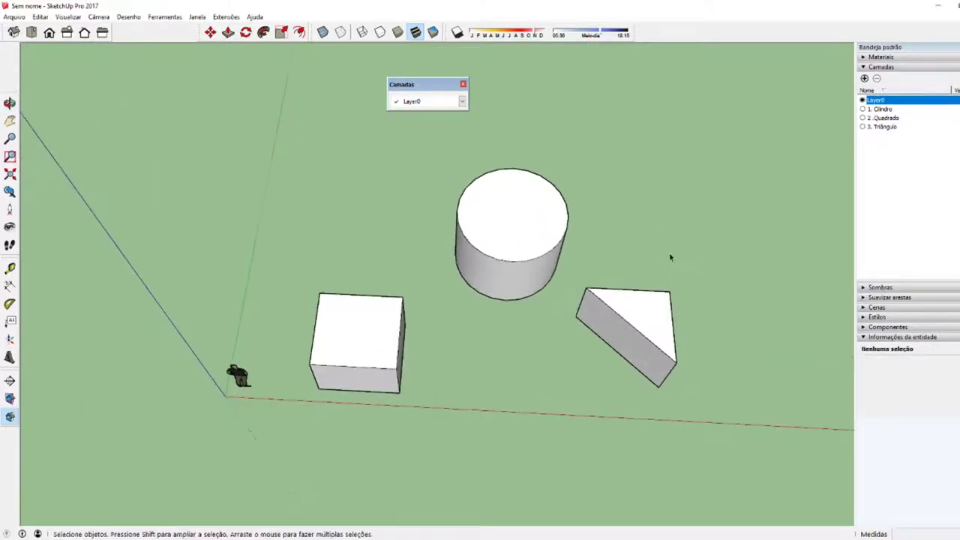
middle_drag(566, 311, 525, 397)
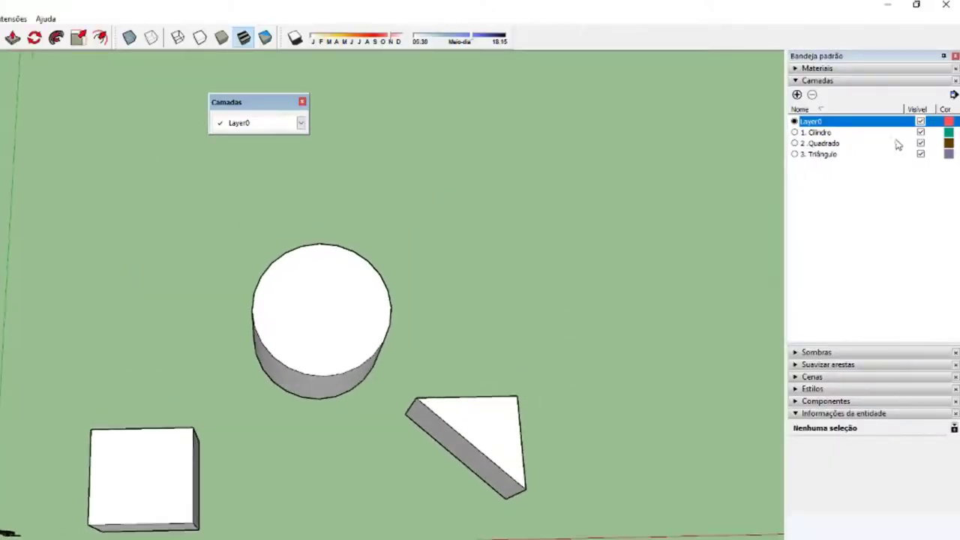
click(920, 132)
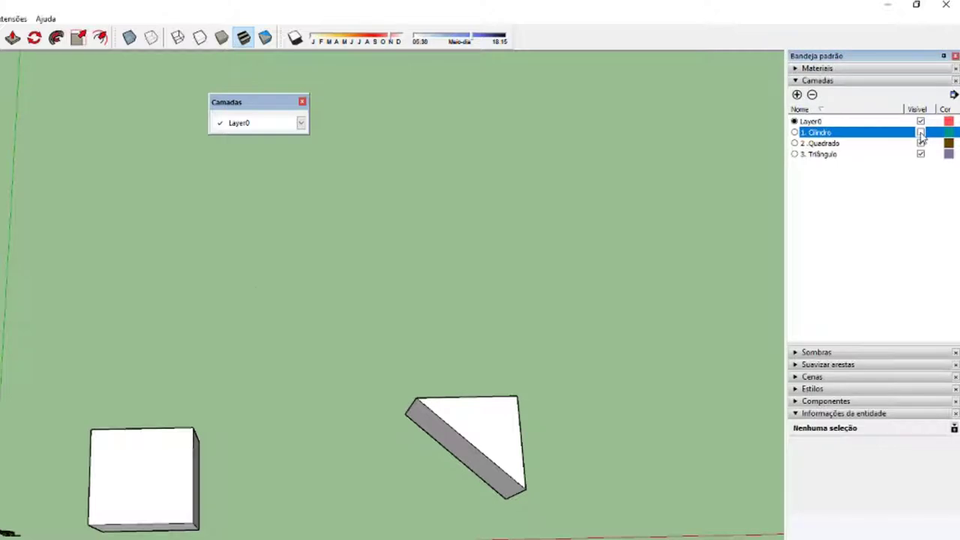
click(921, 133)
click(921, 143)
click(921, 143)
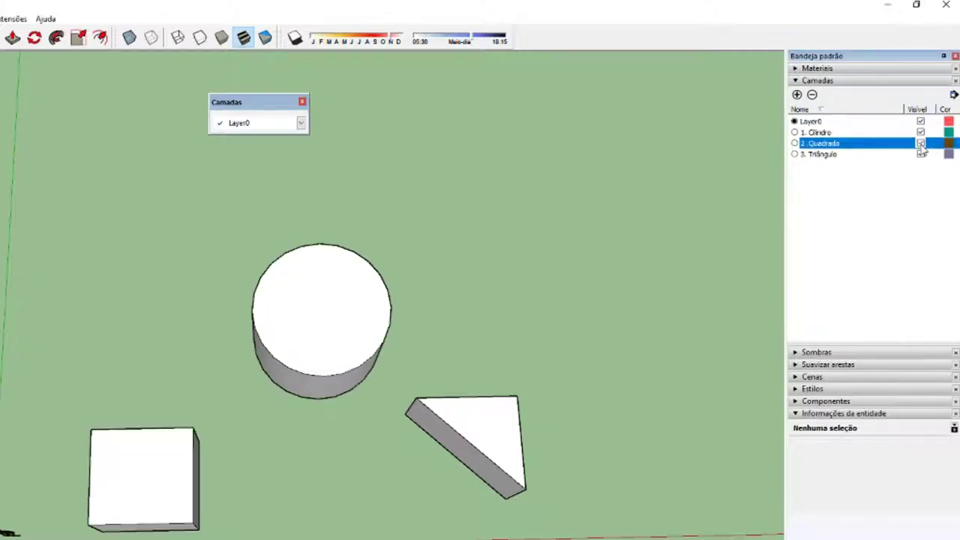
click(921, 154)
click(921, 154)
mouse_move(90, 225)
middle_down()
mouse_move(28, 285)
mouse_move(272, 437)
mouse_move(292, 435)
mouse_move(269, 428)
mouse_move(389, 425)
mouse_move(377, 422)
mouse_move(392, 439)
mouse_move(401, 482)
mouse_move(383, 424)
mouse_move(263, 437)
middle_up()
click(313, 353)
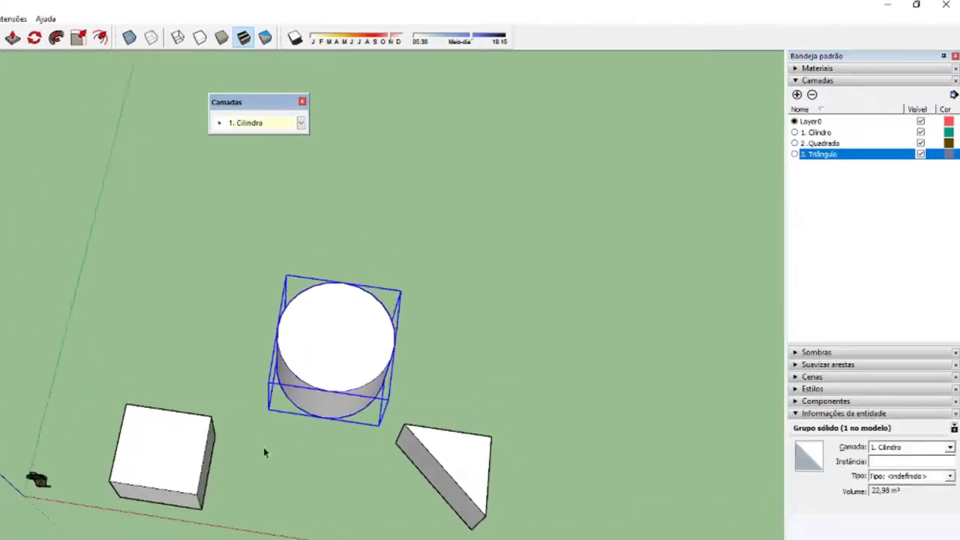
key(m)
click(276, 472)
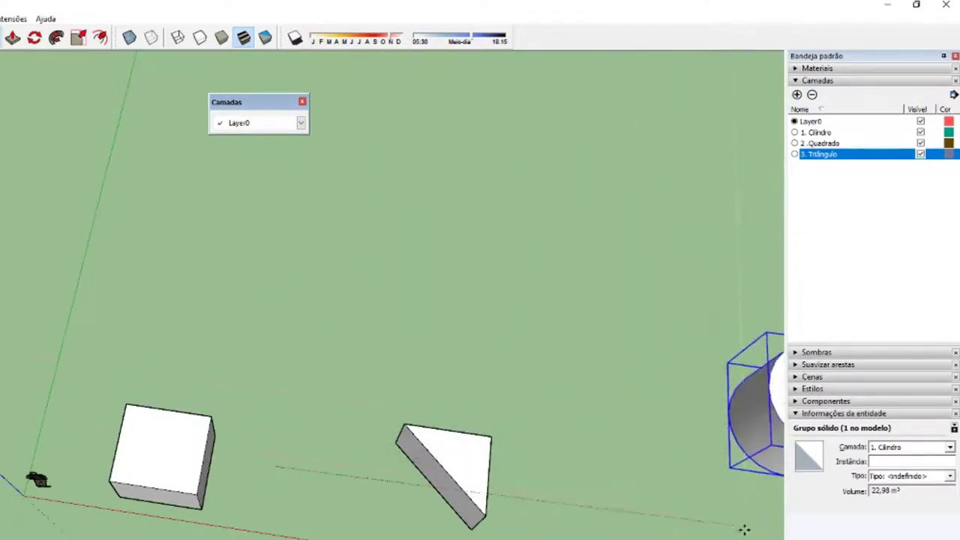
key(Escape)
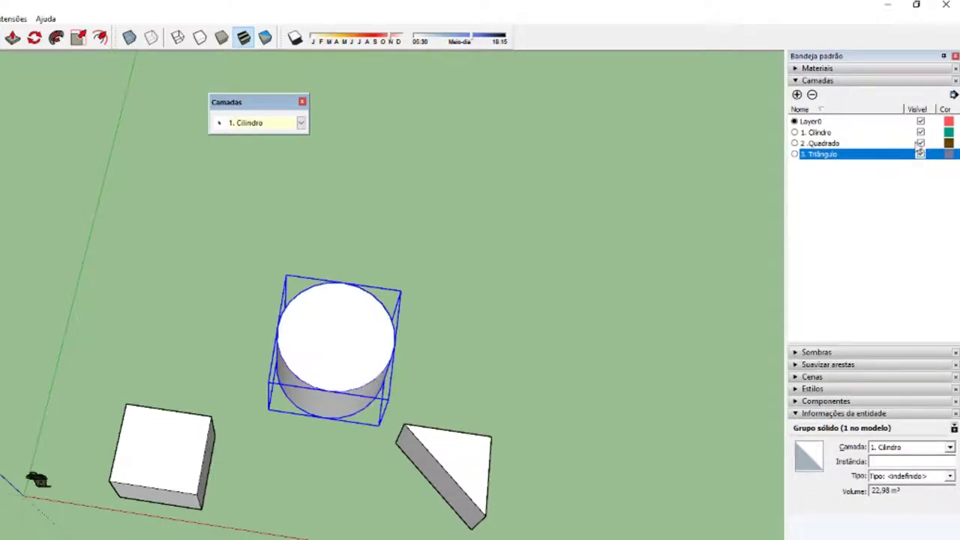
click(920, 133)
click(920, 133)
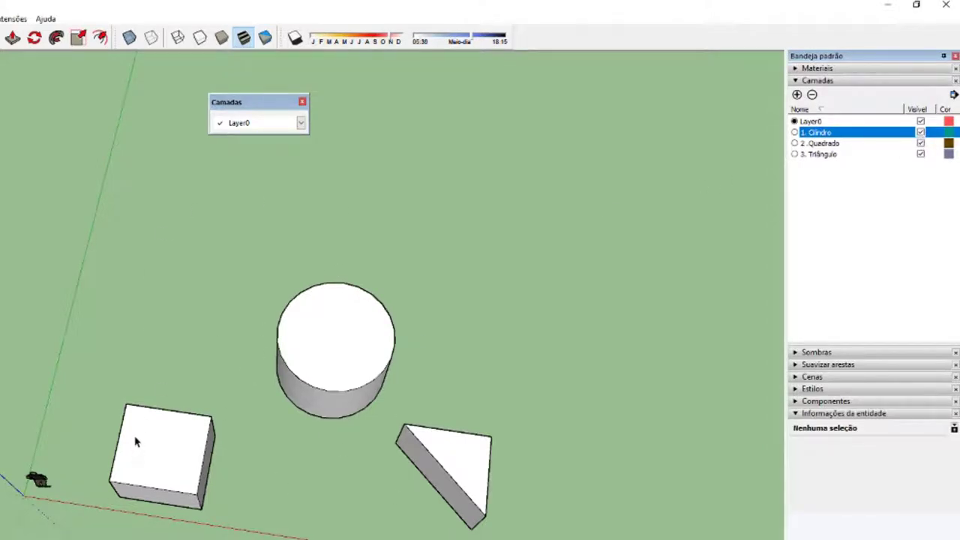
Make Layer0 current, switch to the circle tool, then return to Select and pick the cylinder.
middle_drag(134, 441, 201, 328)
mouse_move(277, 398)
middle_down()
mouse_move(232, 365)
mouse_move(262, 357)
middle_up()
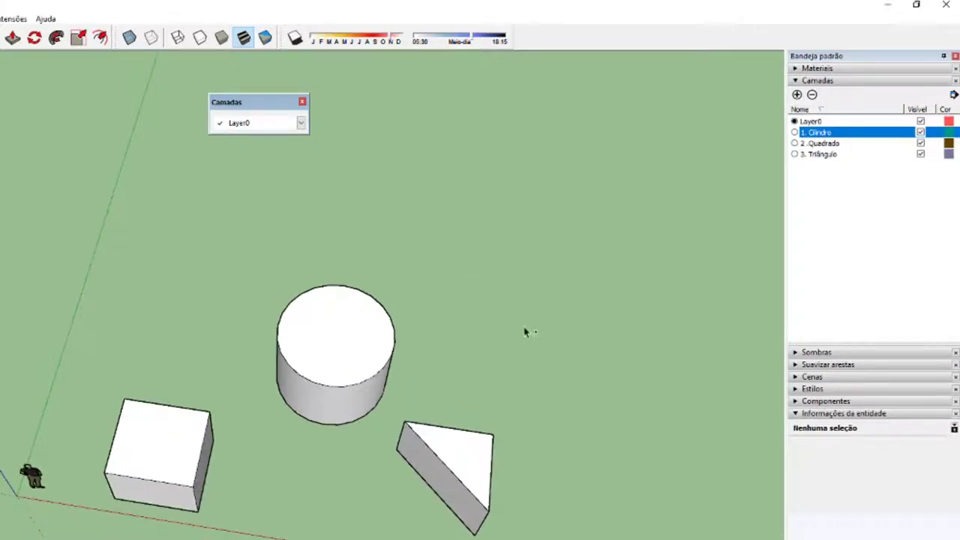
mouse_move(525, 332)
shift+middle_down()
mouse_move(461, 353)
mouse_move(407, 353)
shift+middle_up()
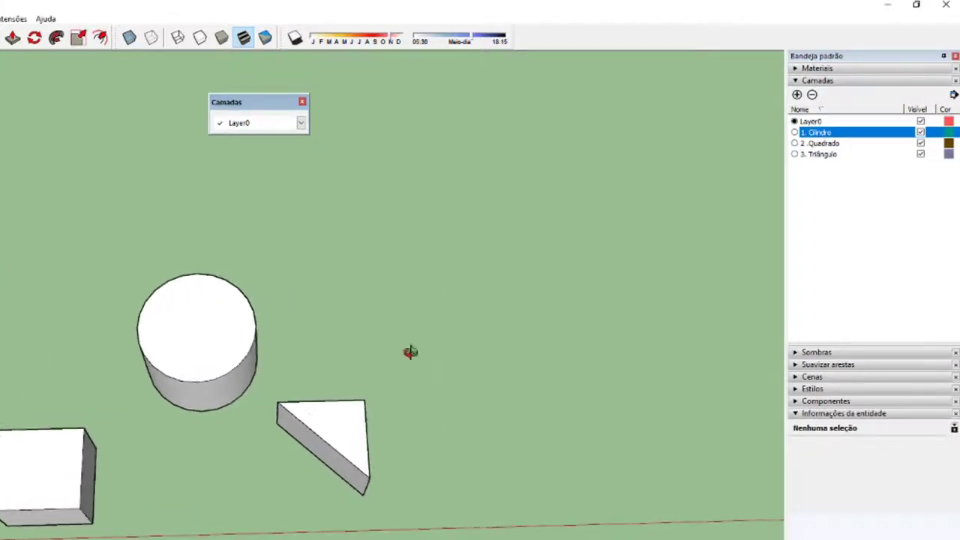
click(801, 121)
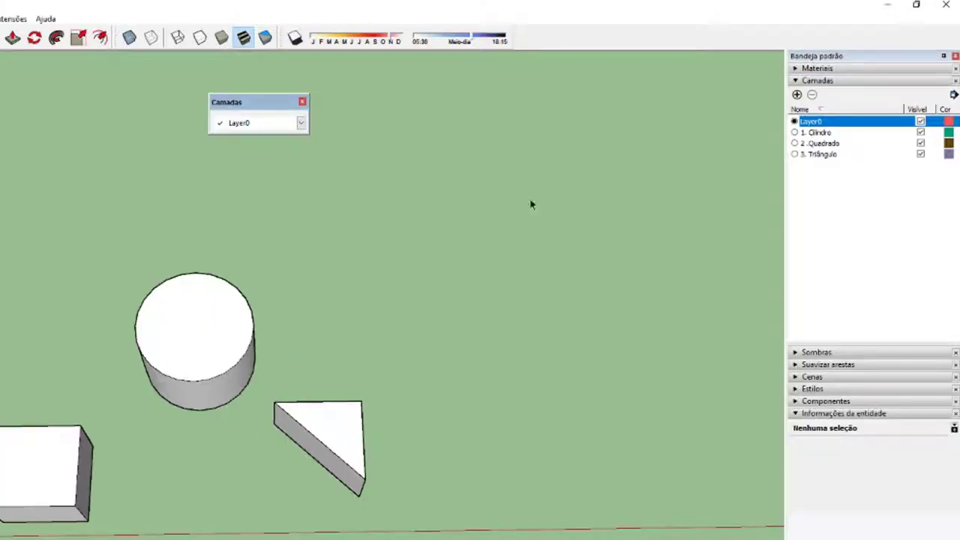
mouse_move(680, 161)
middle_down()
mouse_move(509, 232)
mouse_move(504, 282)
mouse_move(399, 336)
middle_up()
key(q)
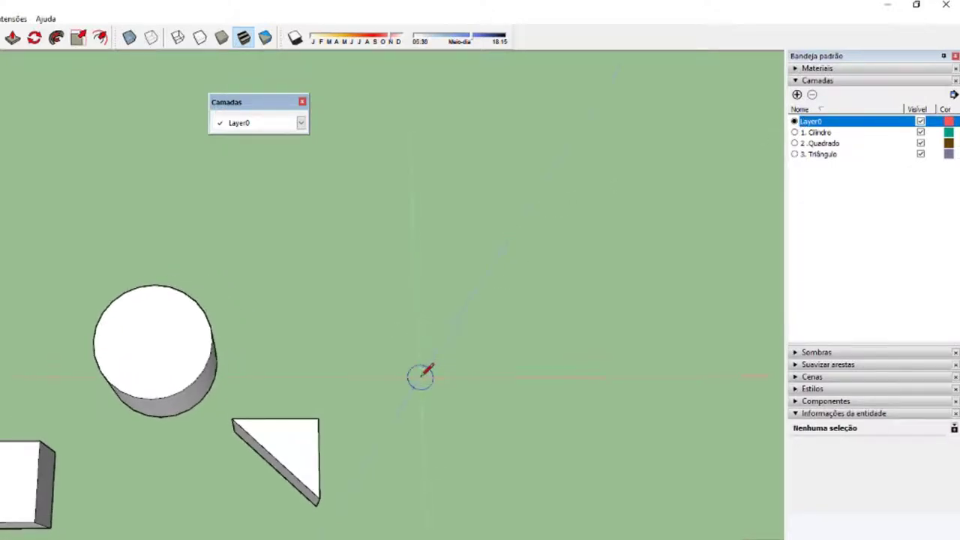
key(space)
click(185, 353)
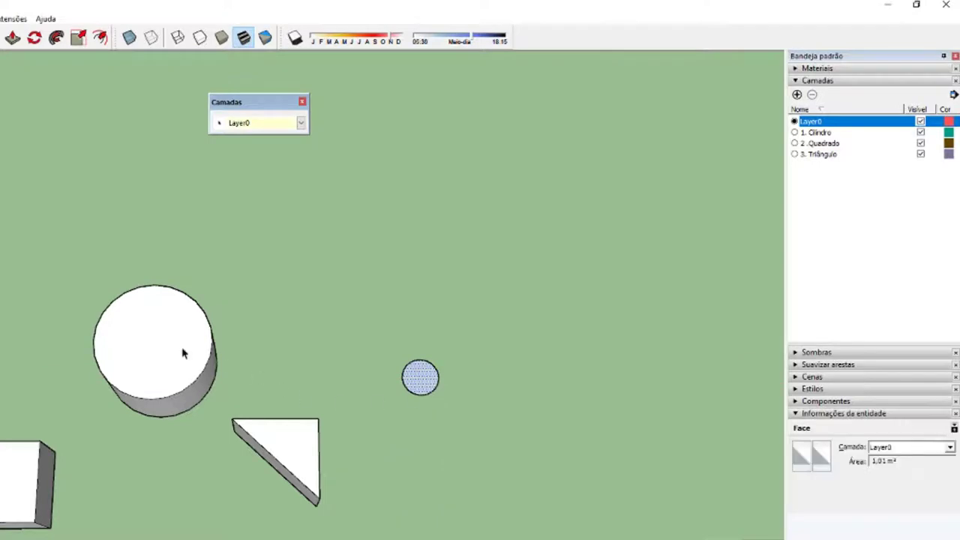
mouse_move(201, 355)
middle_down()
mouse_move(439, 336)
mouse_move(293, 382)
mouse_move(210, 375)
mouse_move(268, 337)
middle_up()
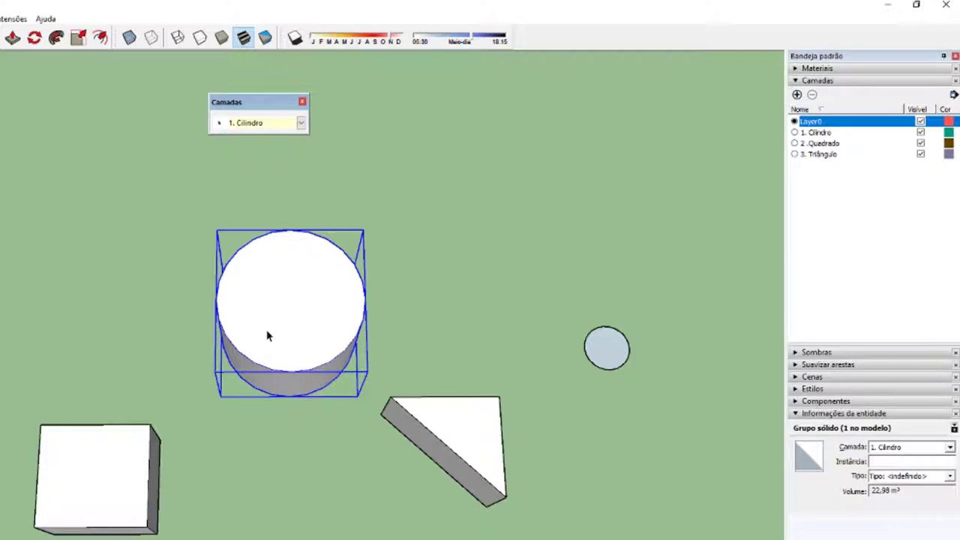
Click the box, triangle and cylinder in turn to check each one's layer in Entity Info.
click(155, 476)
click(282, 327)
click(450, 440)
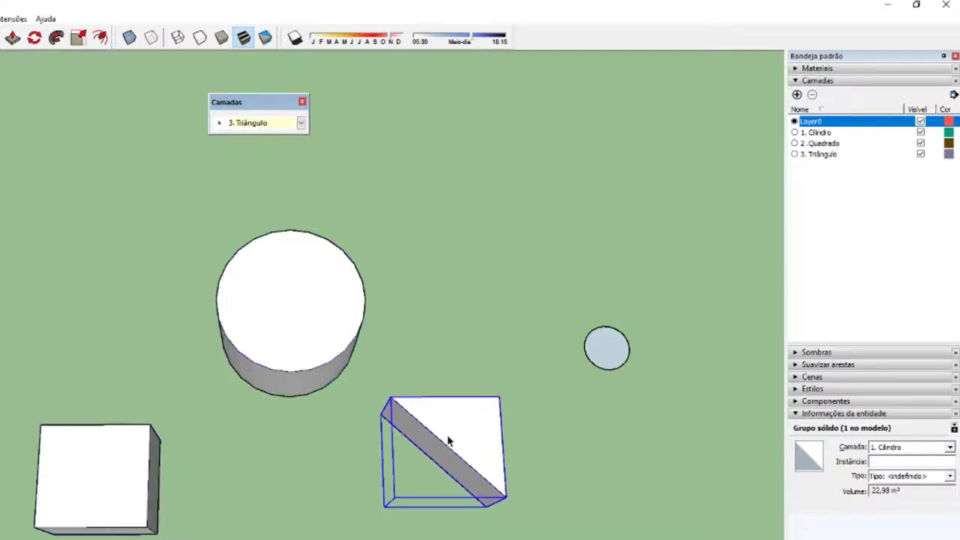
click(70, 488)
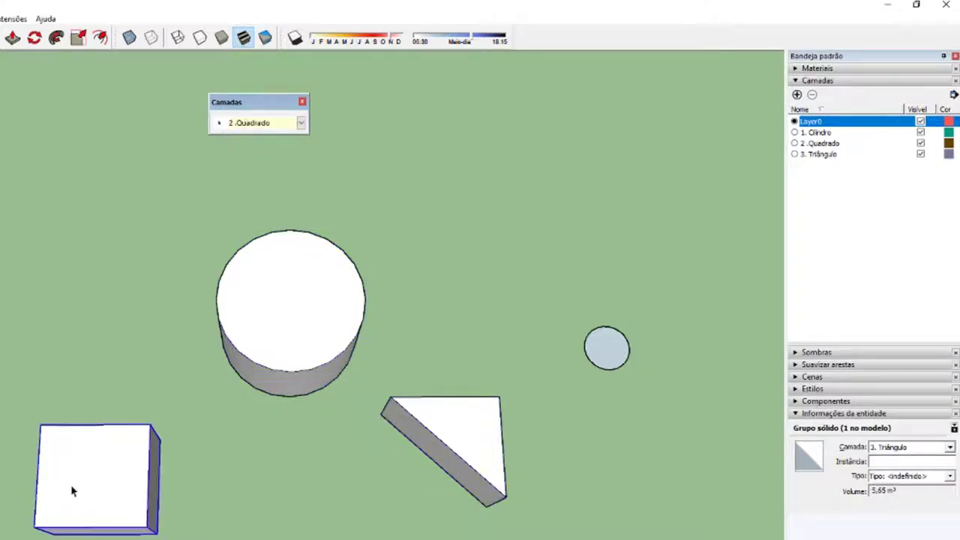
click(266, 335)
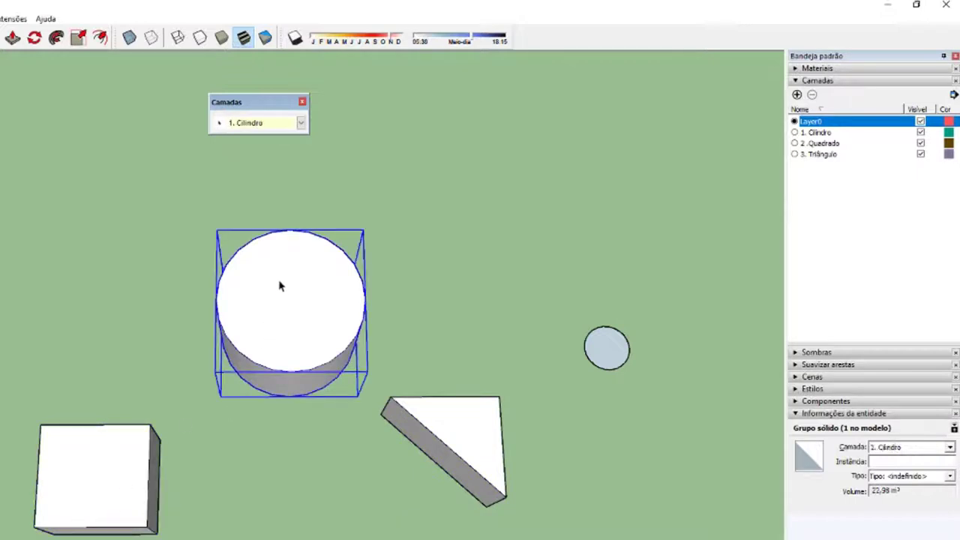
Open the cylinder group for editing and window-select all of its geometry.
double_click(279, 285)
click(291, 306)
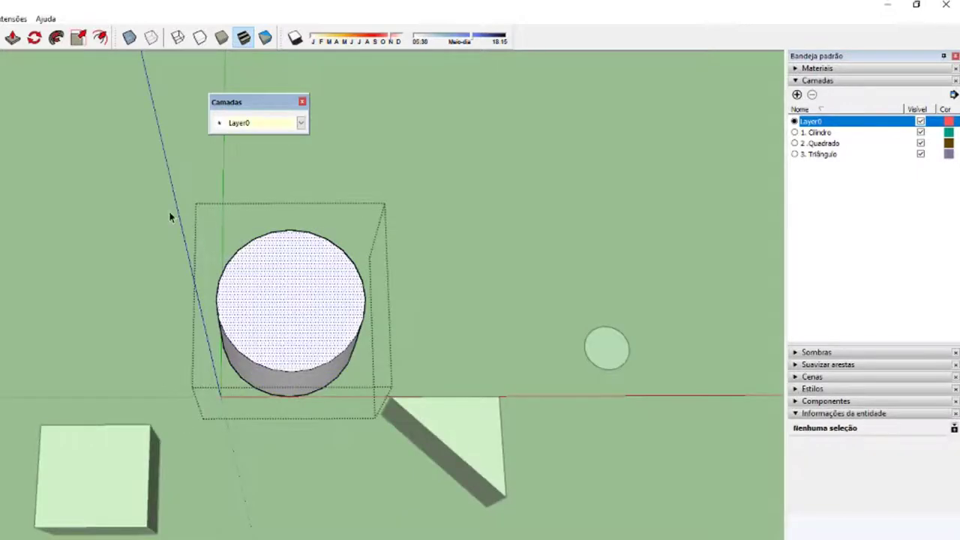
drag(172, 214, 399, 393)
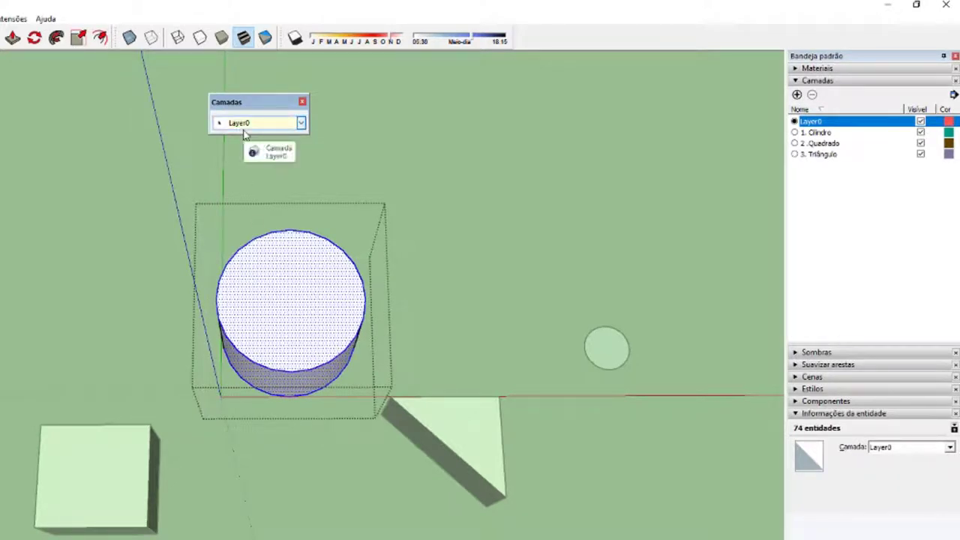
Create a layer named TOPO DO CILINDRO and move the cylinder's top face onto it.
click(797, 95)
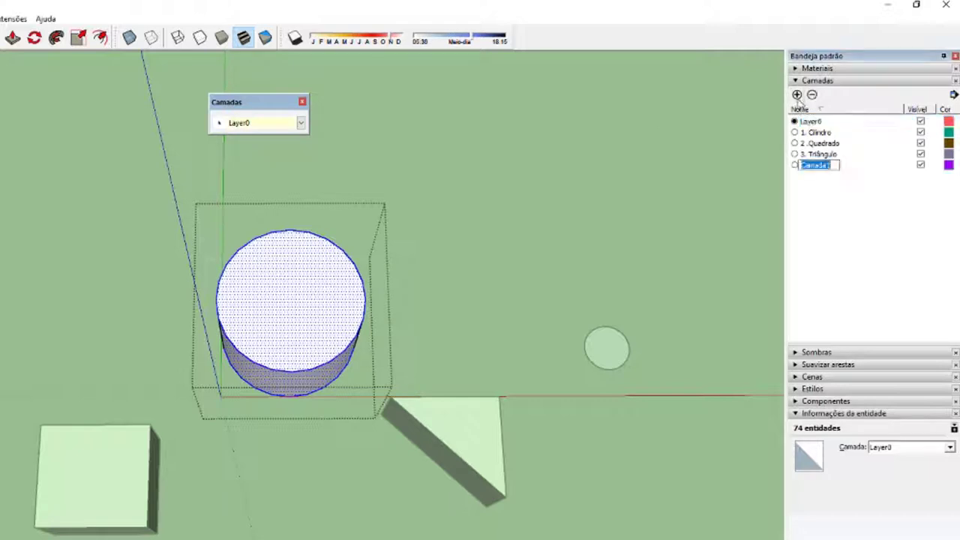
text(TOPO)
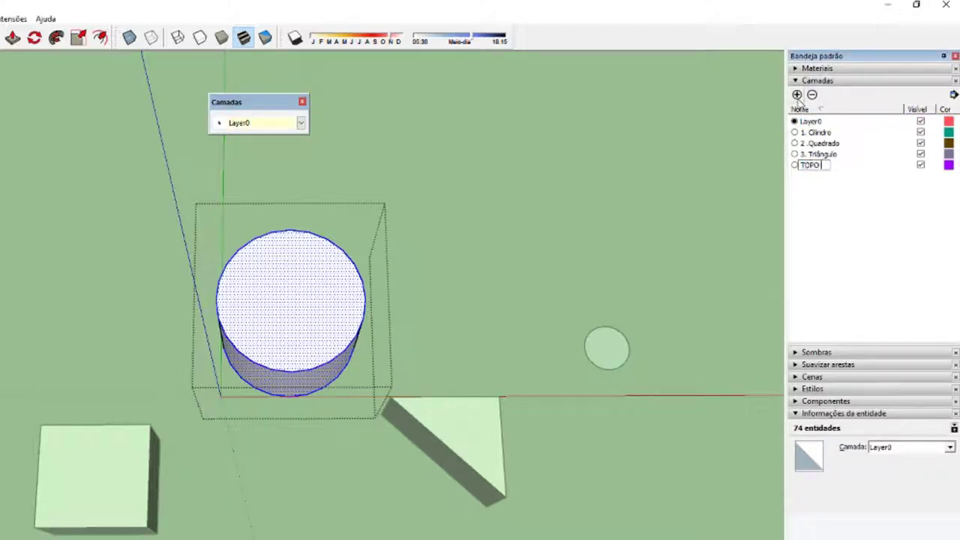
text( DO CILINDRO)
key(Return)
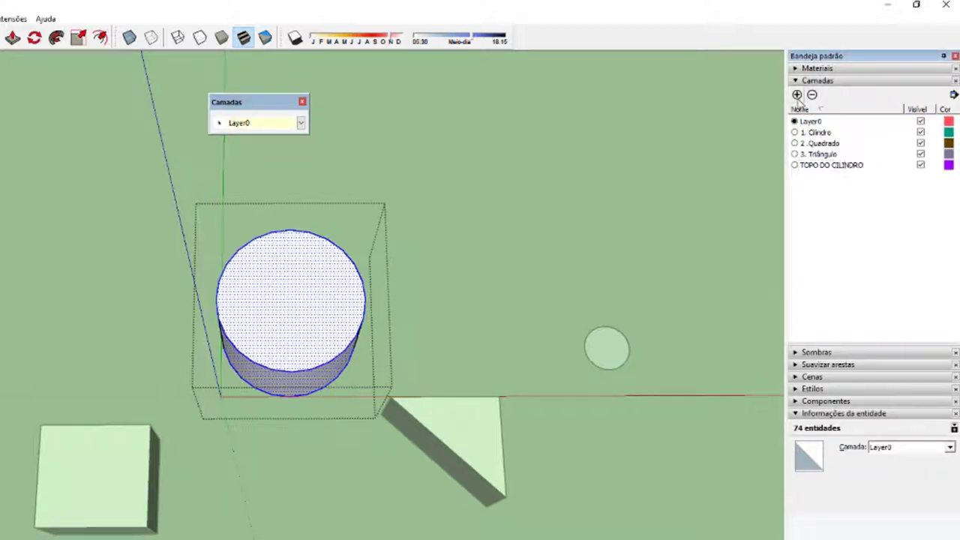
click(284, 291)
mouse_move(298, 303)
middle_down()
mouse_move(373, 76)
mouse_move(349, 218)
mouse_move(293, 274)
mouse_move(293, 178)
middle_up()
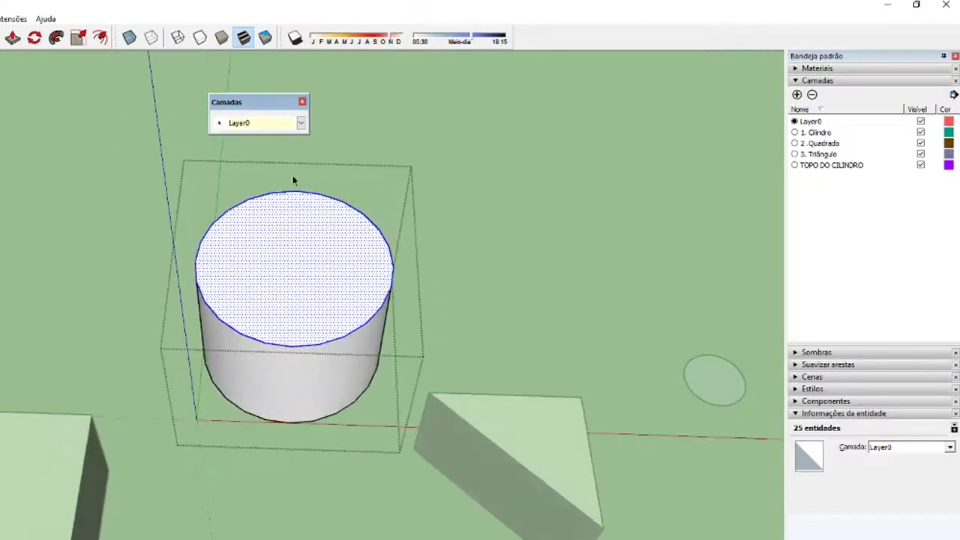
click(298, 127)
click(306, 165)
click(300, 123)
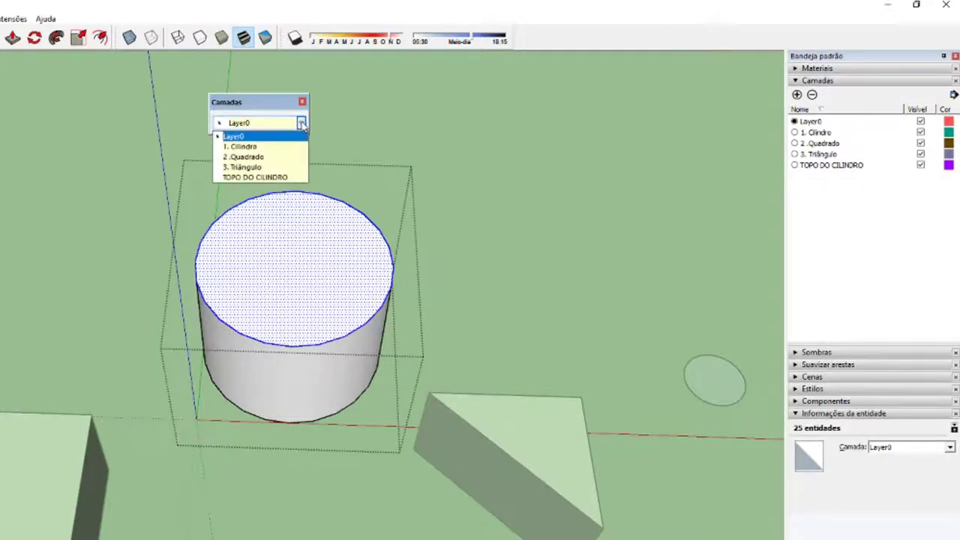
click(242, 178)
click(69, 205)
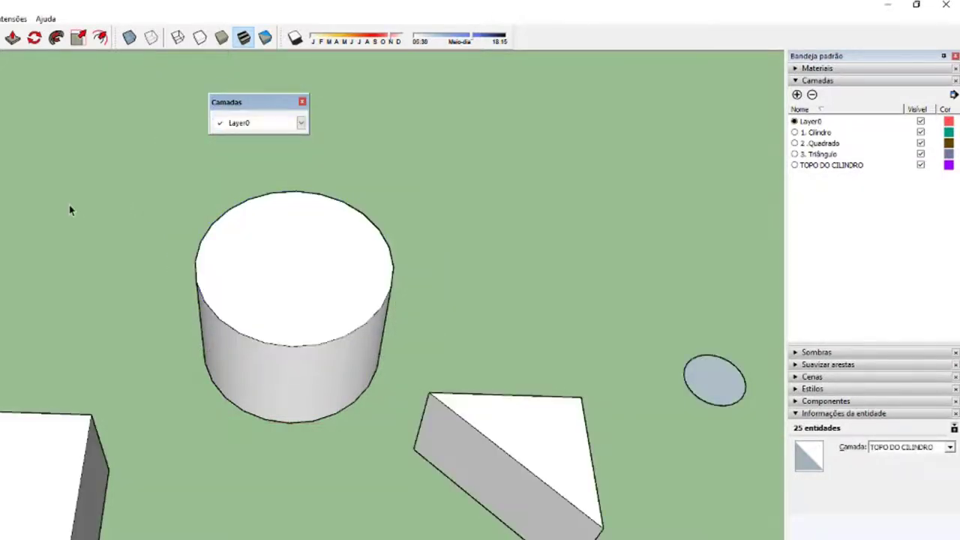
Toggle 1. Cilindro's visibility, then hide TOPO DO CILINDRO to look into the open cylinder.
click(921, 132)
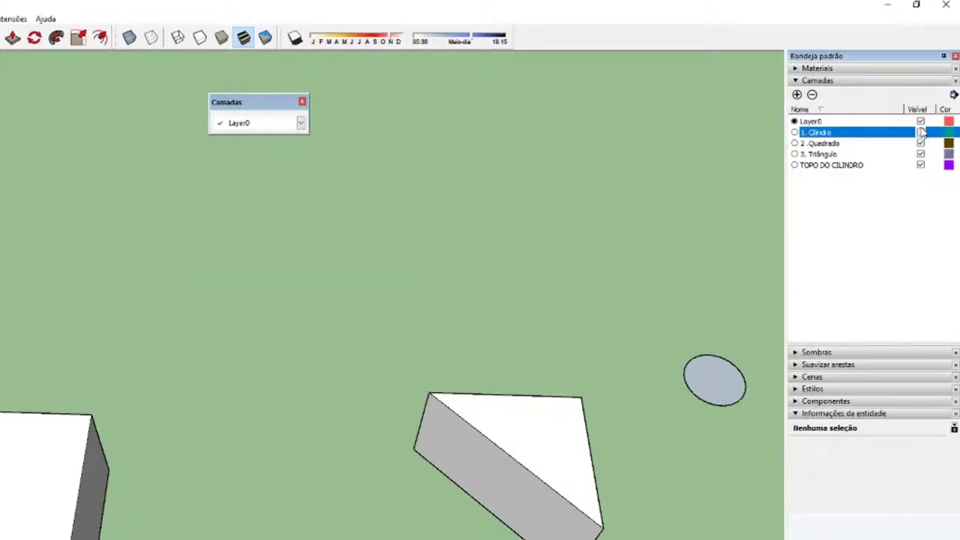
click(920, 132)
click(920, 165)
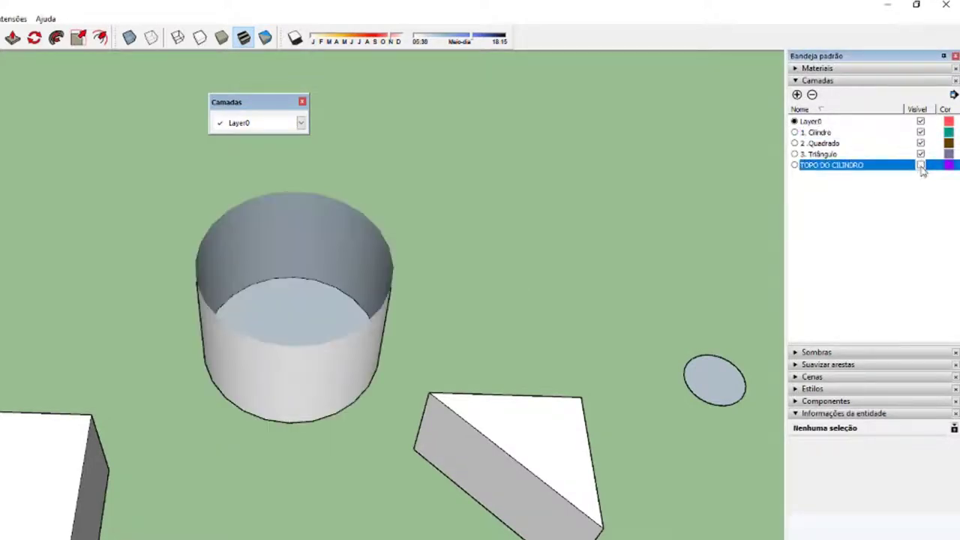
middle_drag(125, 353, 439, 64)
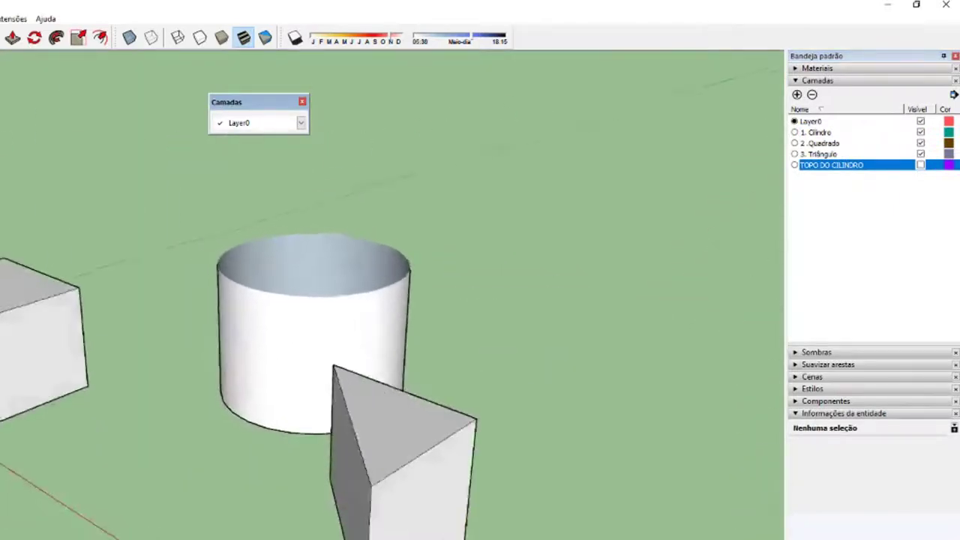
mouse_move(345, 225)
middle_down()
mouse_move(347, 335)
mouse_move(142, 285)
middle_up()
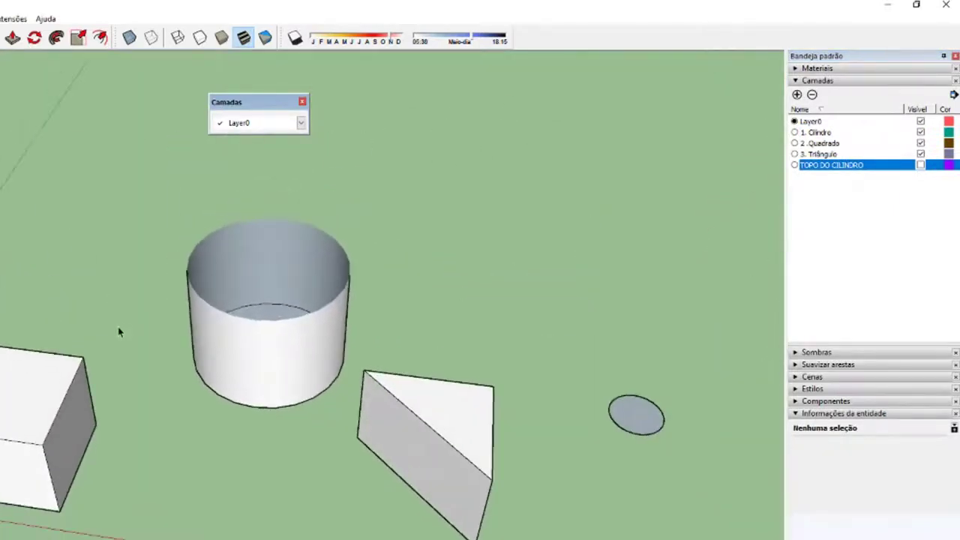
mouse_move(119, 332)
middle_down()
mouse_move(60, 392)
mouse_move(208, 357)
middle_up()
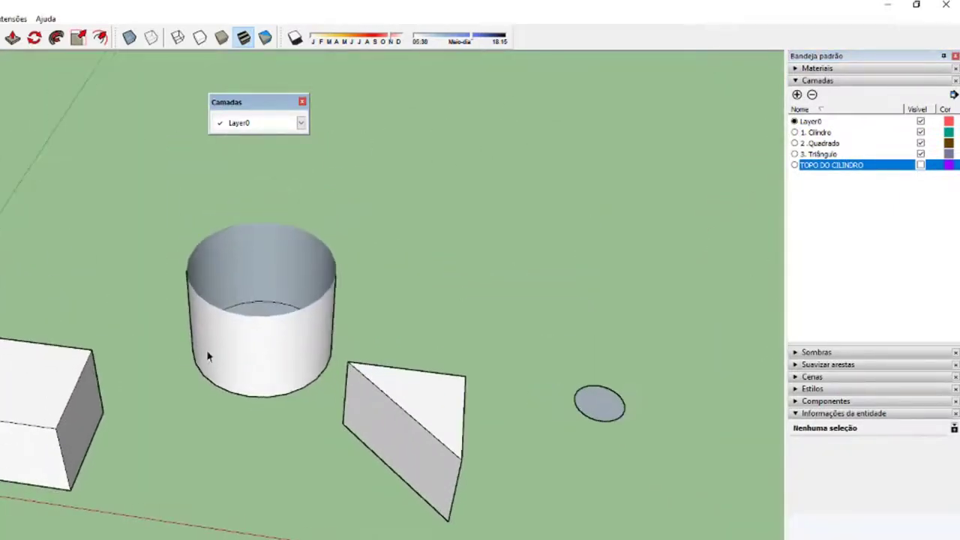
click(282, 331)
double_click(279, 332)
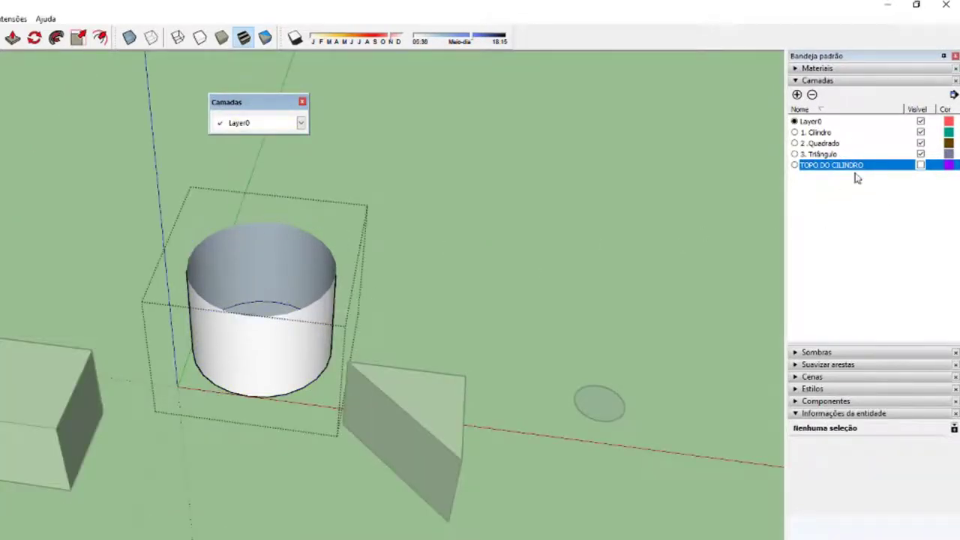
mouse_move(201, 366)
middle_down()
mouse_move(332, 199)
mouse_move(208, 338)
mouse_move(294, 347)
mouse_move(419, 195)
mouse_move(270, 367)
mouse_move(238, 355)
middle_up()
Toggle TOPO DO CILINDRO and 1. Cilindro visibility, leaving both layers visible.
click(920, 165)
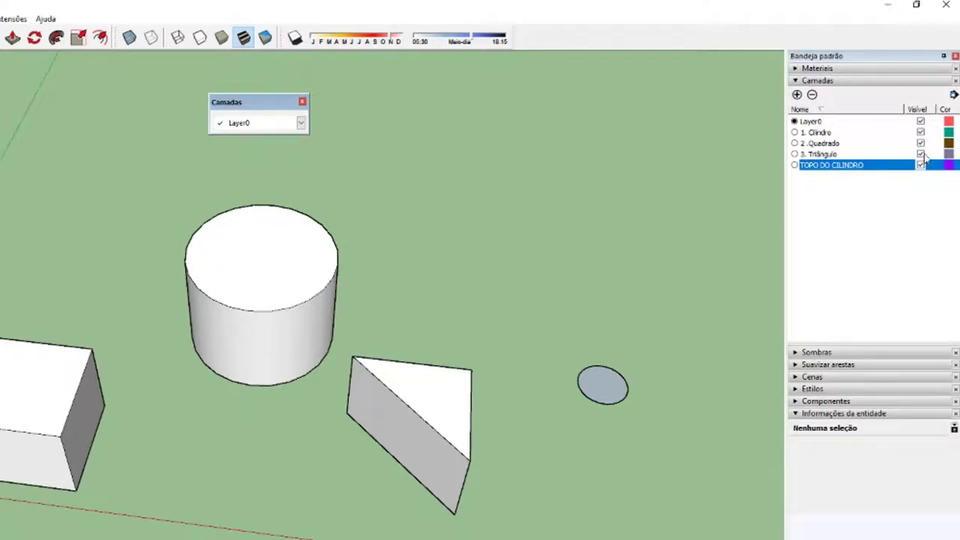
click(921, 133)
click(920, 132)
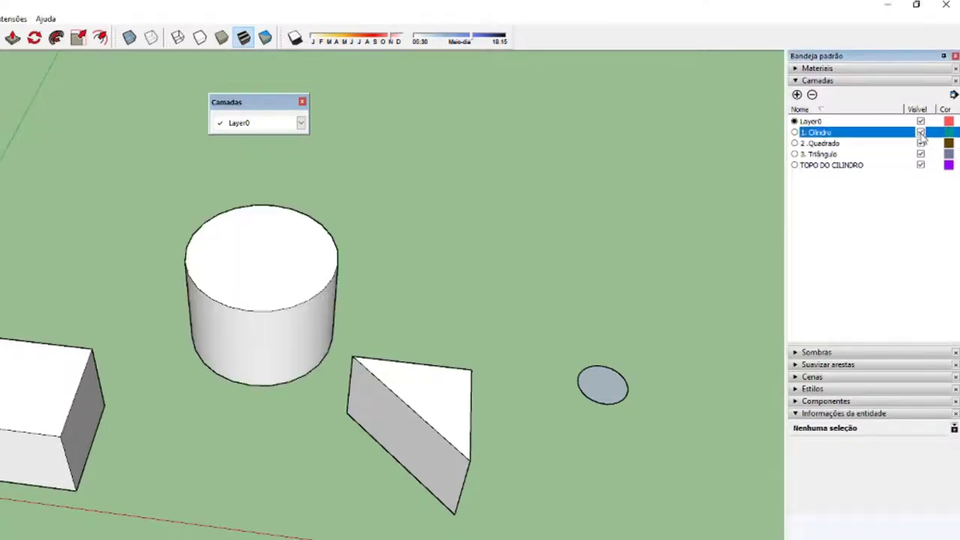
click(920, 164)
click(920, 165)
Orbit and pan around the shapes, then make Layer0 the current layer.
mouse_move(352, 292)
middle_down()
mouse_move(111, 393)
mouse_move(233, 410)
middle_up()
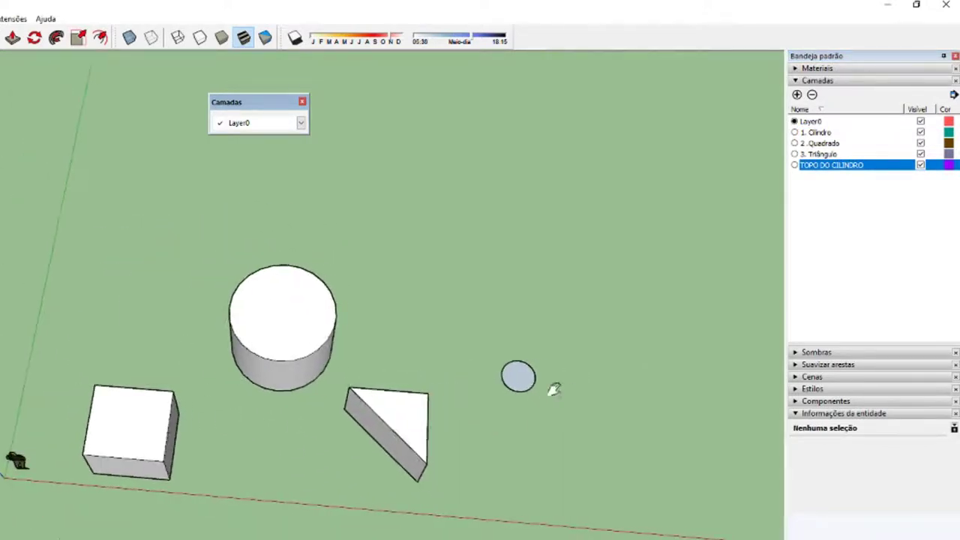
shift+middle_drag(552, 388, 327, 396)
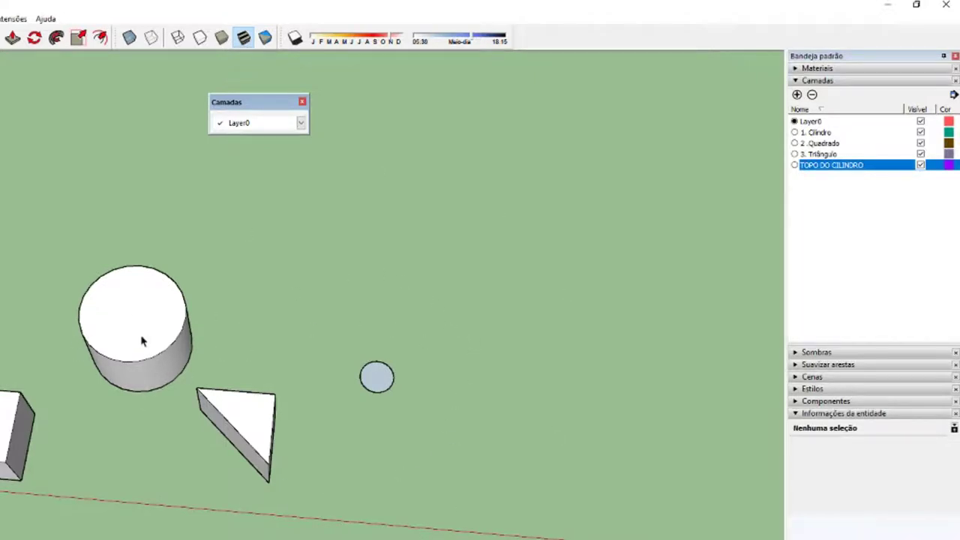
mouse_move(255, 439)
middle_down()
mouse_move(418, 249)
mouse_move(483, 237)
middle_up()
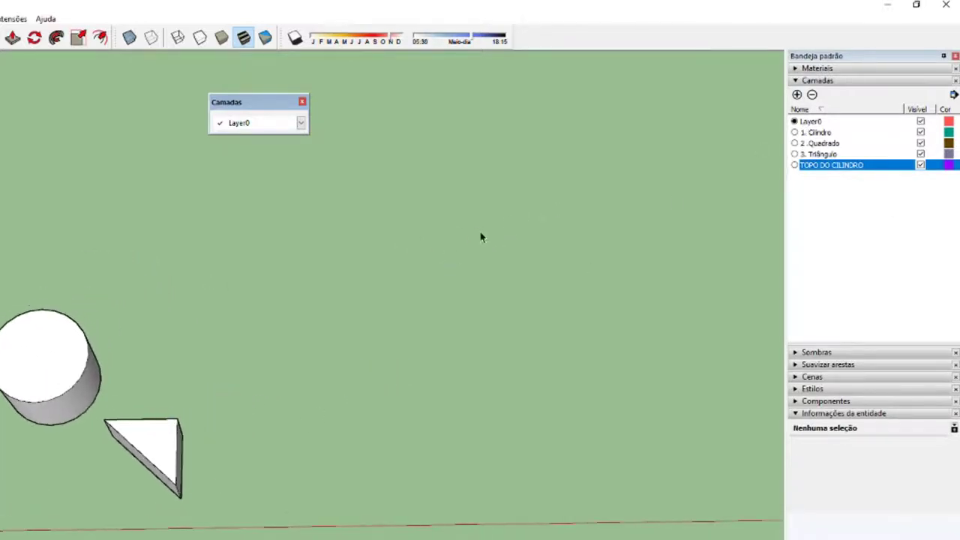
click(797, 123)
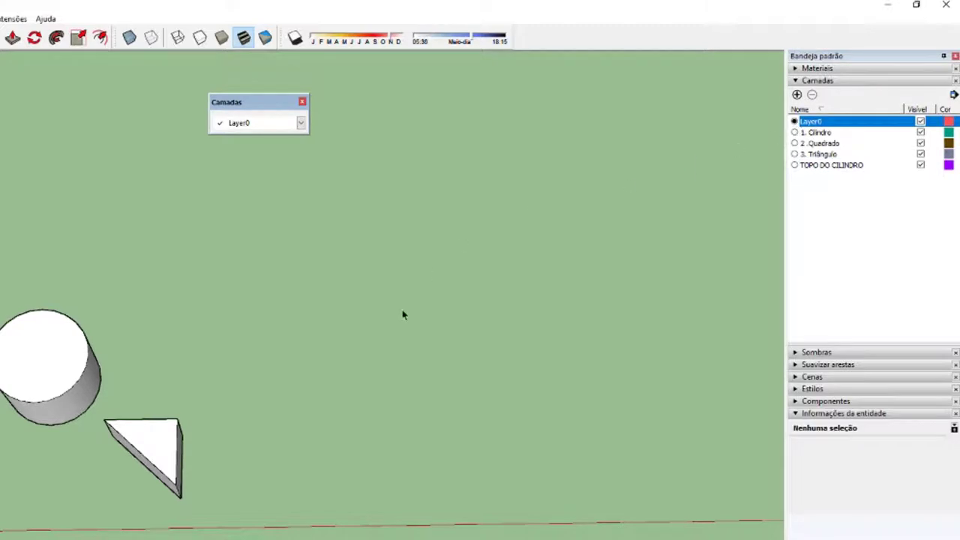
Draw a closed six-point outline with the Line tool to form a flat polygon face.
key(l)
click(332, 424)
click(404, 361)
click(458, 386)
click(547, 358)
click(618, 310)
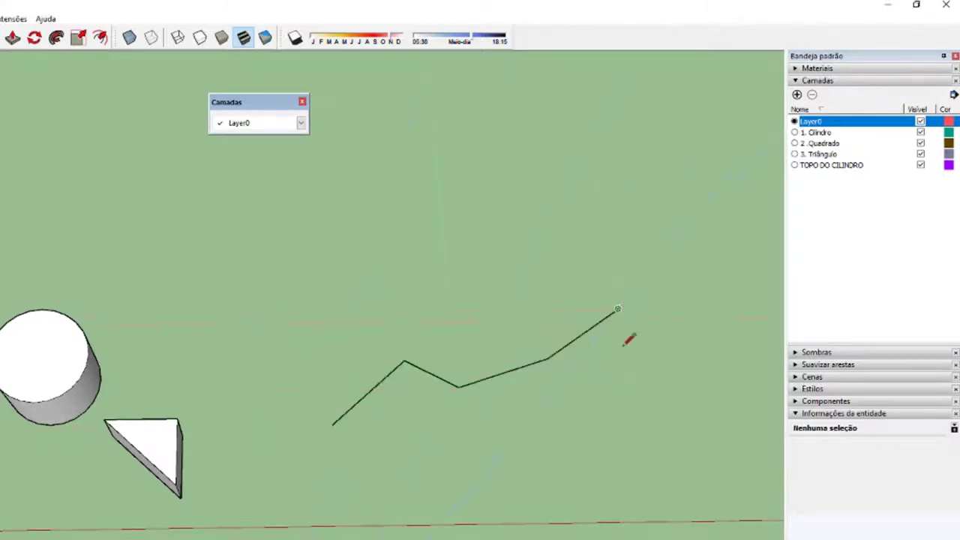
click(330, 470)
click(332, 424)
key(space)
Check the new face from another angle, then make 3. Triângulo the current layer.
click(447, 435)
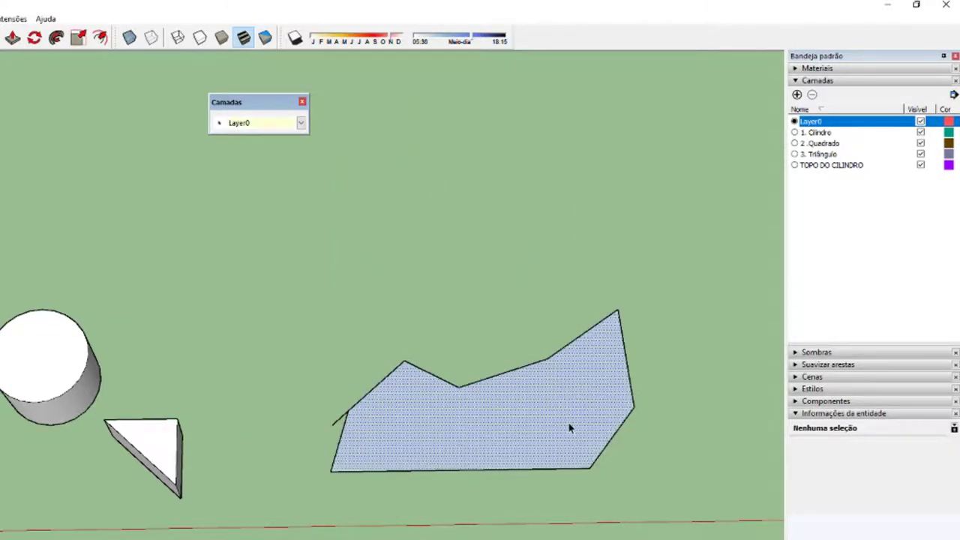
mouse_move(570, 427)
middle_down()
mouse_move(479, 418)
mouse_move(275, 238)
middle_up()
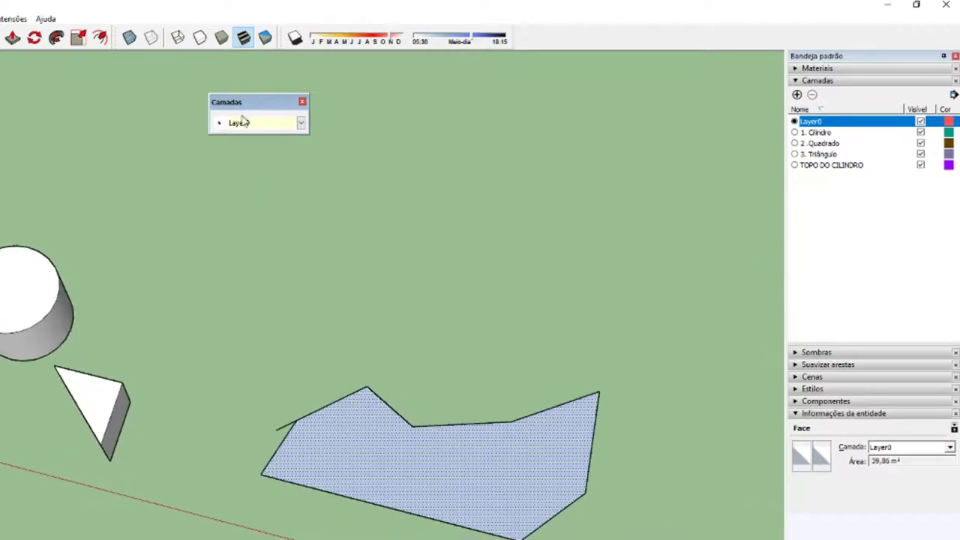
click(348, 306)
click(371, 485)
shift+middle_drag(370, 484, 184, 398)
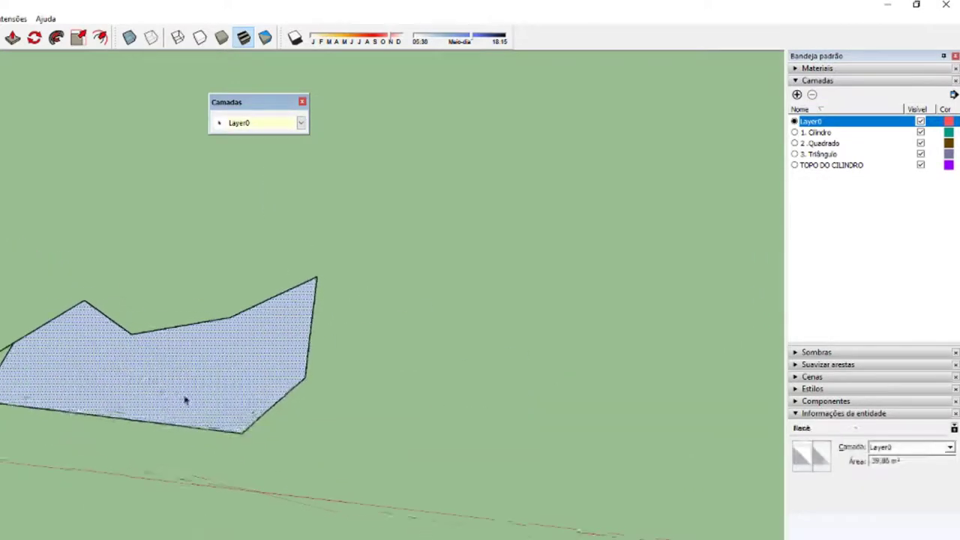
click(795, 154)
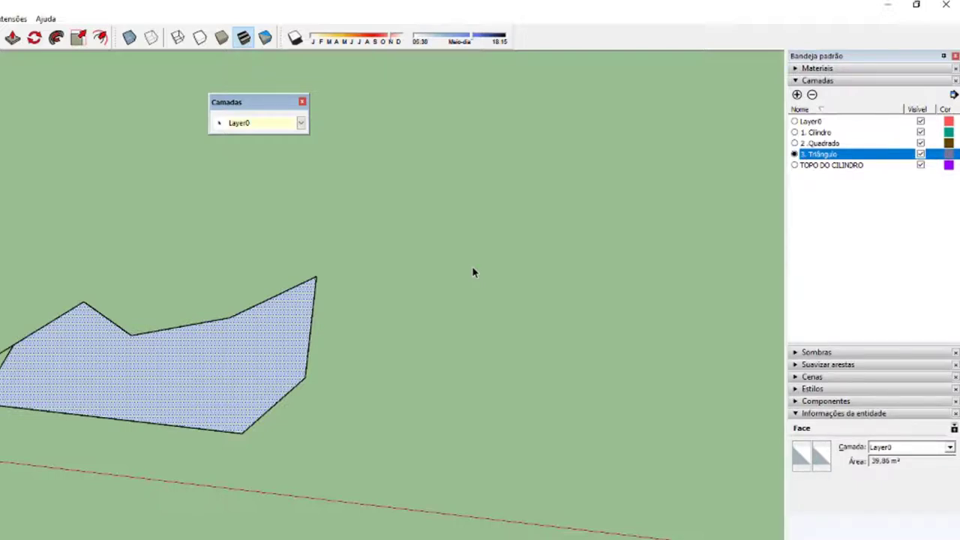
Draw a closed multi-corner outline beside the Layer0 polygon with the Line tool.
key(l)
click(442, 315)
click(498, 281)
click(557, 286)
click(675, 420)
click(629, 478)
click(497, 463)
click(436, 407)
click(457, 370)
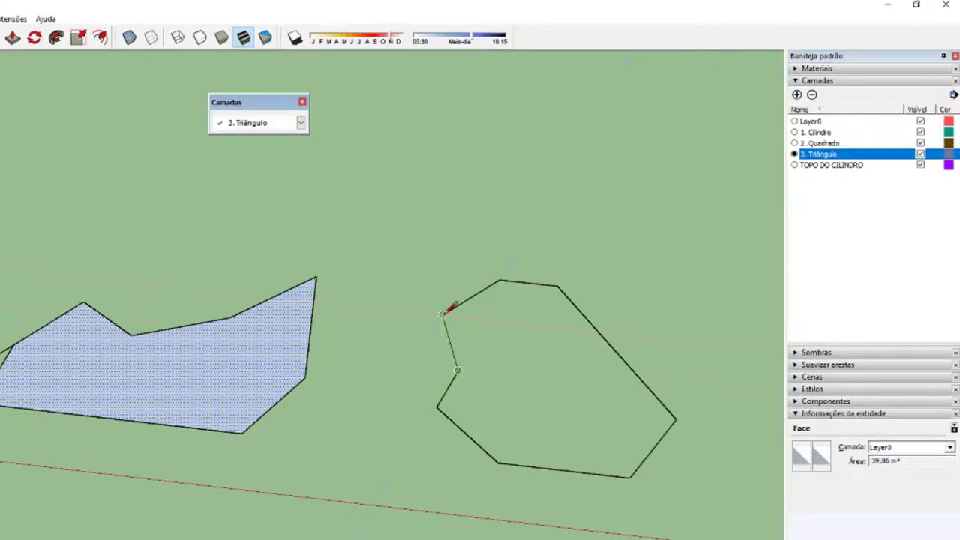
click(442, 314)
key(space)
click(608, 222)
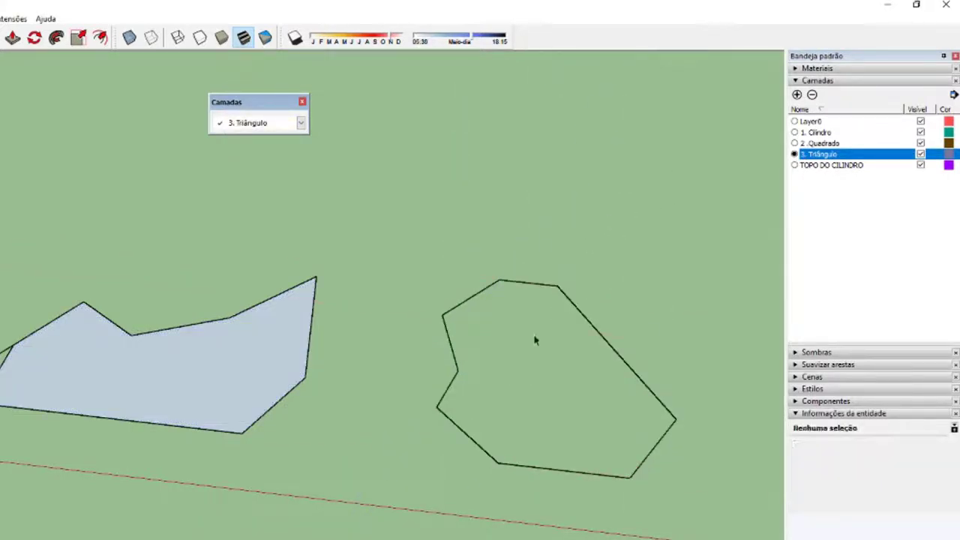
Fix the outline's edges with Line and Eraser so the hexagon becomes a filled face.
key(l)
click(458, 371)
click(598, 332)
key(space)
middle_drag(569, 357, 497, 160)
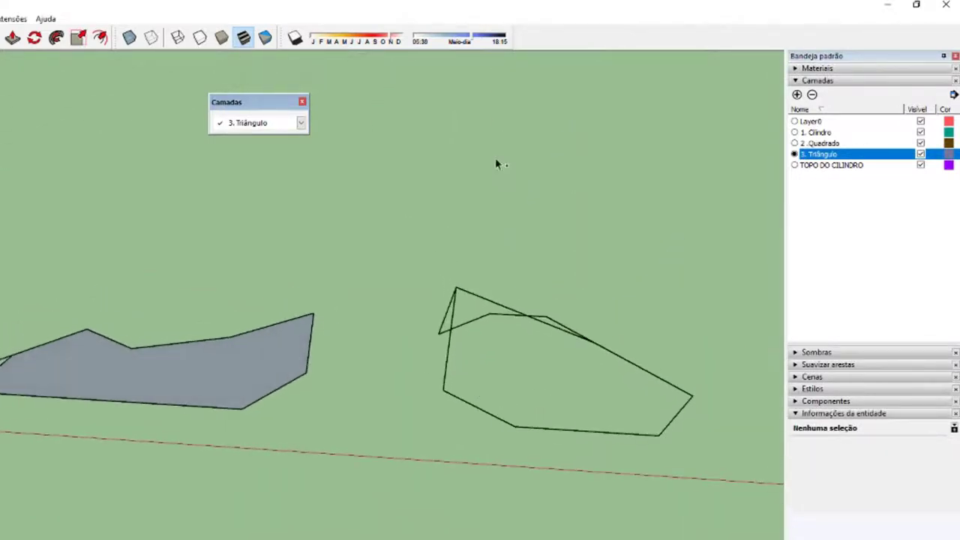
key(ctrl+z)
key(ctrl+z)
key(ctrl+z)
key(l)
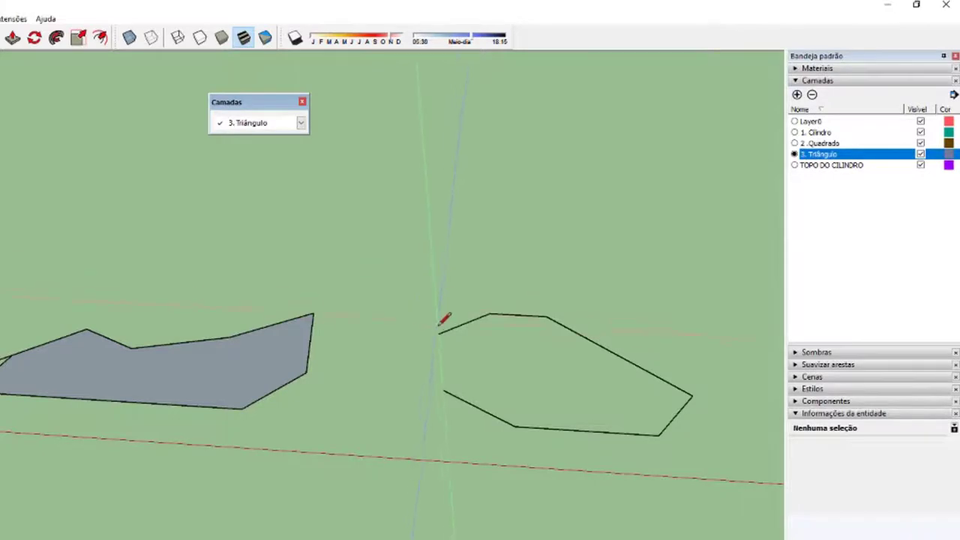
click(438, 332)
click(443, 390)
key(space)
Select the hexagon and the left face to compare their layers.
middle_drag(525, 377, 398, 400)
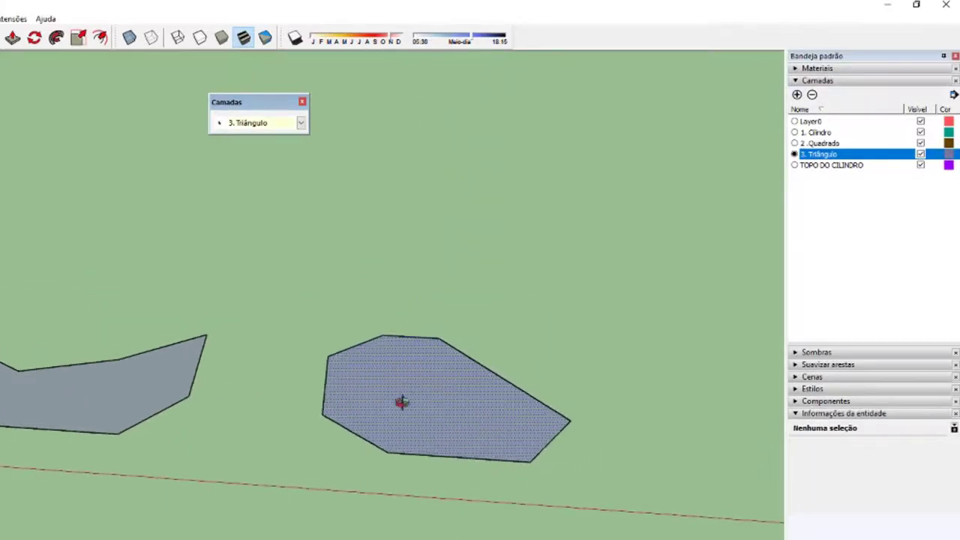
click(398, 401)
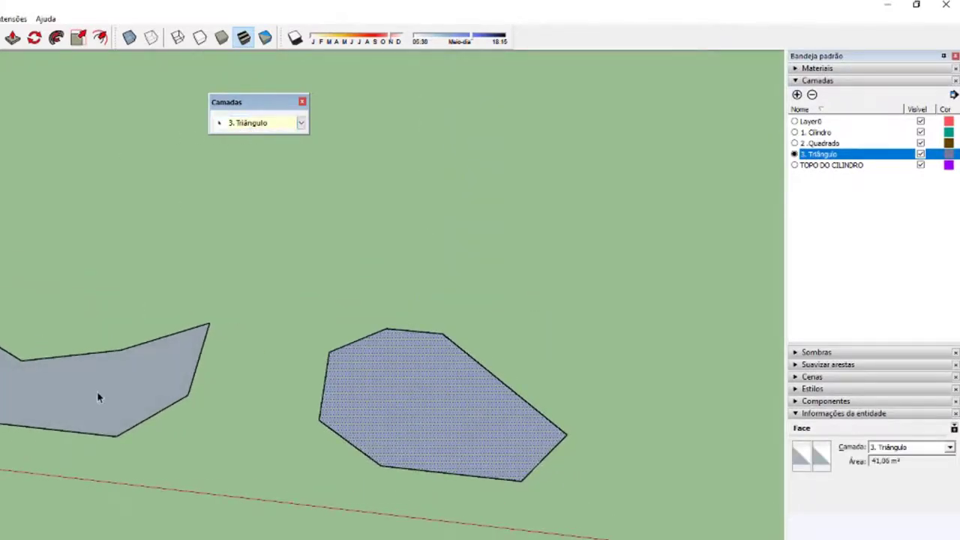
click(96, 390)
click(396, 412)
Draw a large circle face above the left polygon, then make Layer0 current.
middle_drag(82, 416, 107, 405)
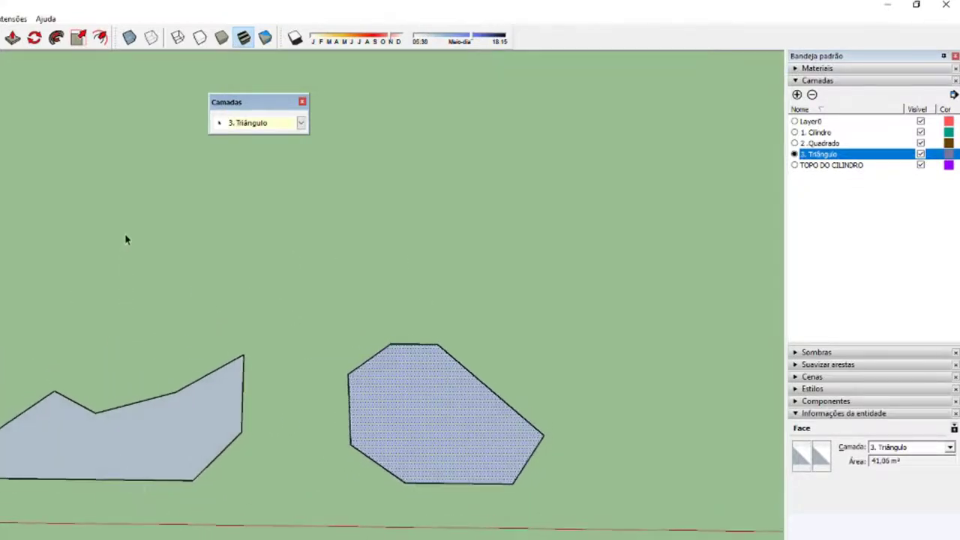
click(203, 259)
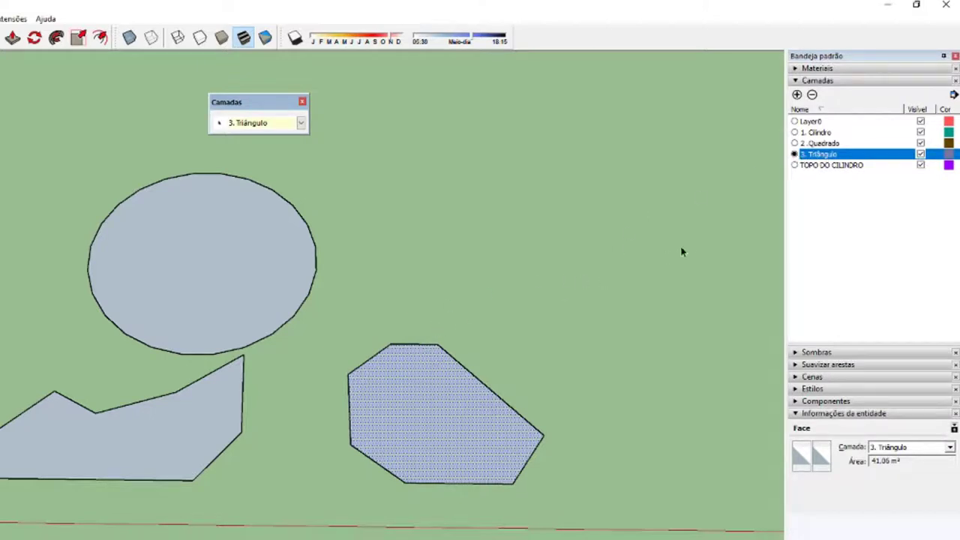
click(794, 123)
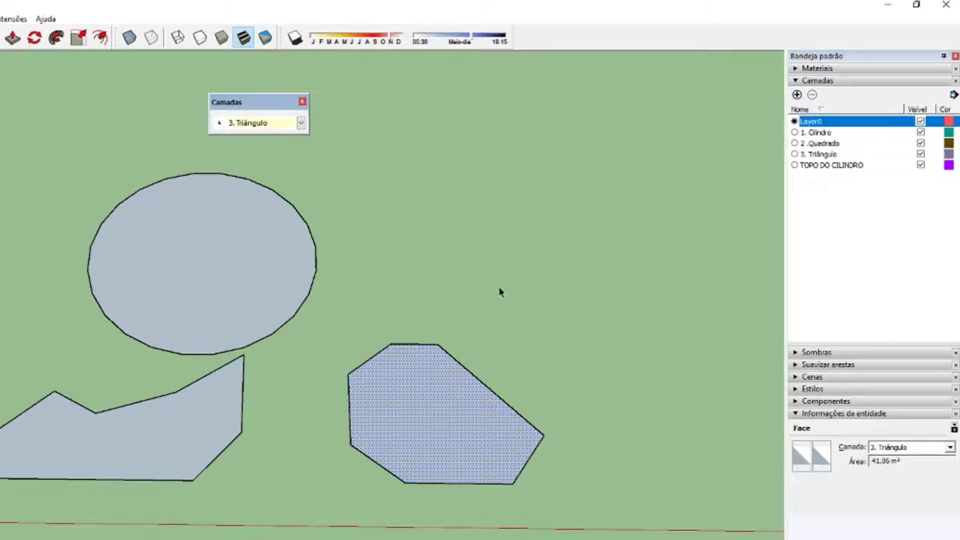
Draw a four-corner face at the upper right with the Line tool.
key(l)
click(528, 230)
click(612, 220)
click(651, 321)
click(460, 278)
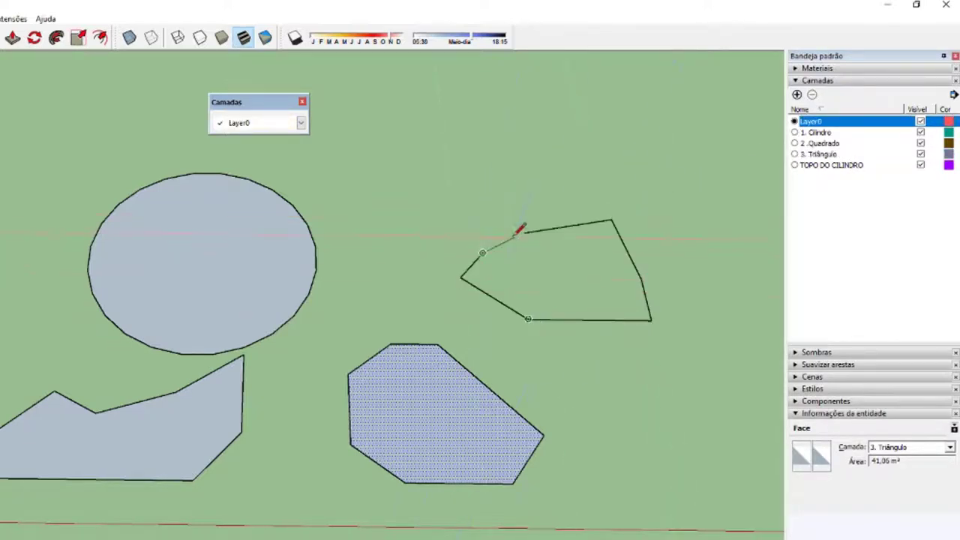
click(527, 230)
key(space)
click(554, 268)
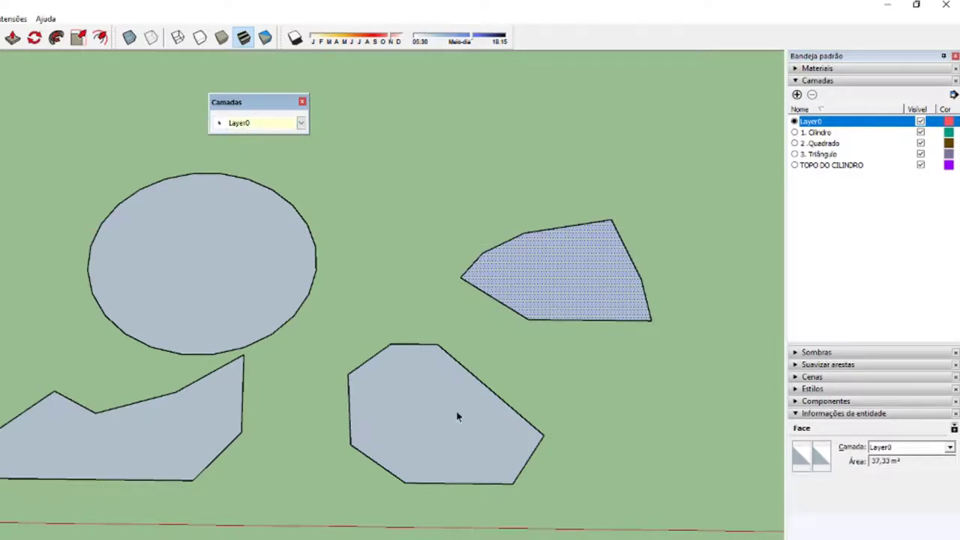
Check the other faces' layers, then select the upper-right face with its edges and browse the layer list.
click(456, 415)
click(248, 186)
click(567, 253)
shift+middle_drag(510, 267, 424, 282)
double_click(471, 279)
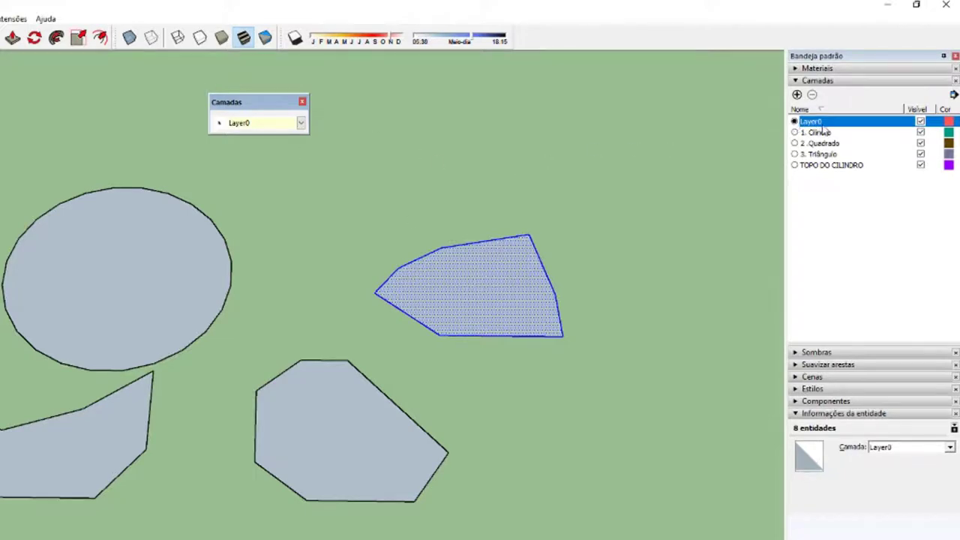
click(300, 122)
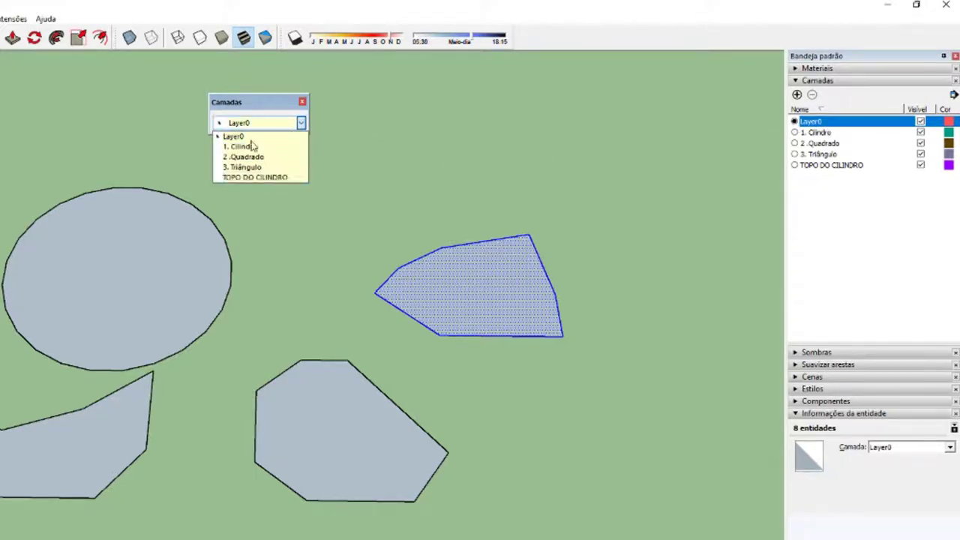
scroll(535, 296, down, 3)
scroll(225, 364, down, 3)
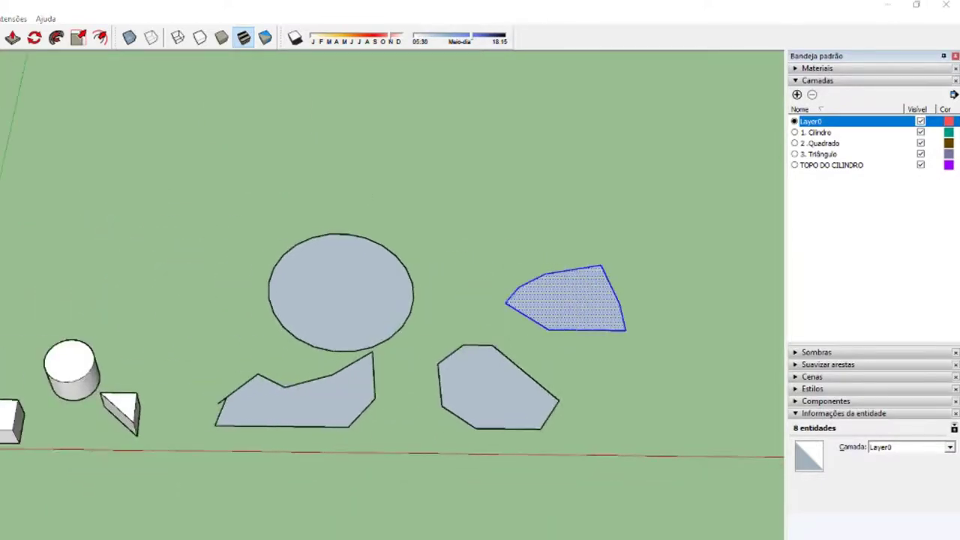
scroll(340, 485, up, 5)
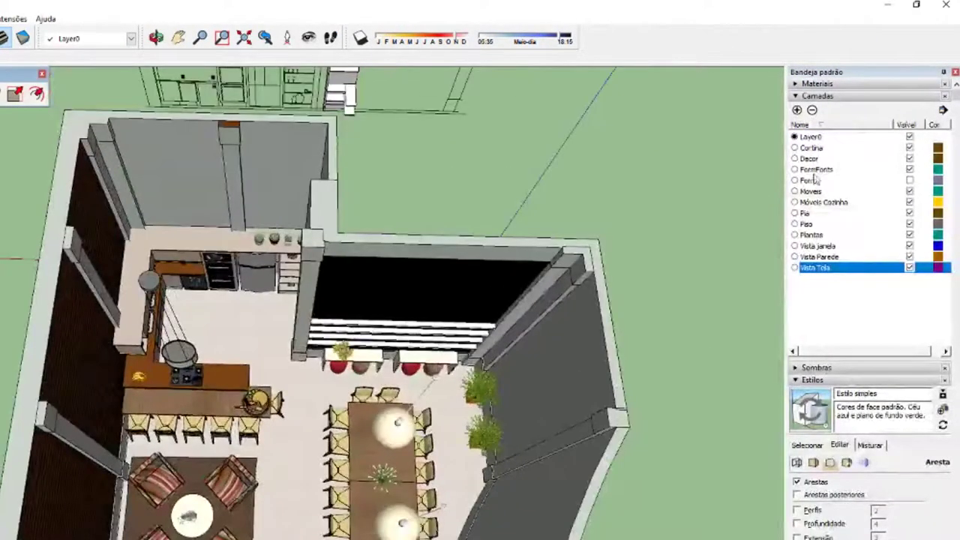
Select Cortina in the kitchen model's Layers tray, hide it, and keep its name unchanged.
click(812, 149)
shift+click(816, 271)
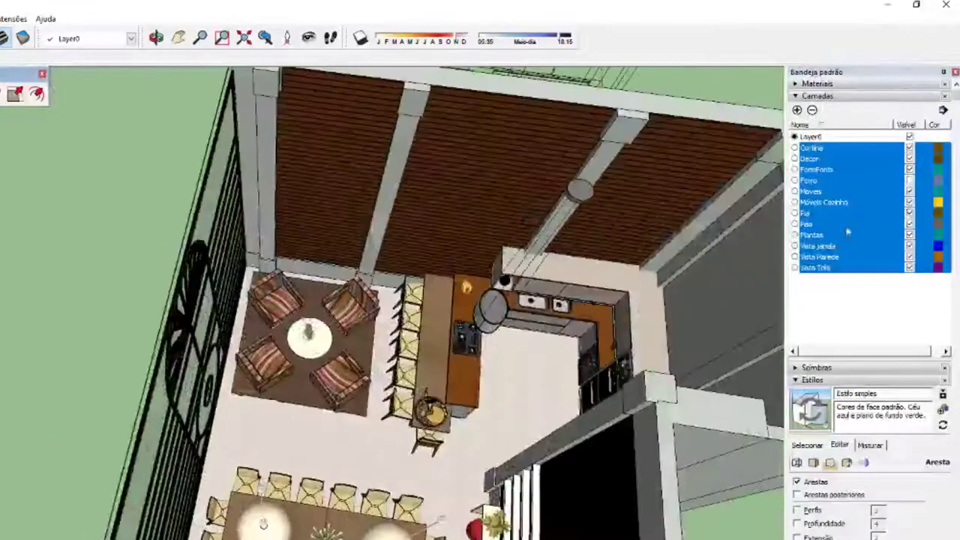
click(857, 289)
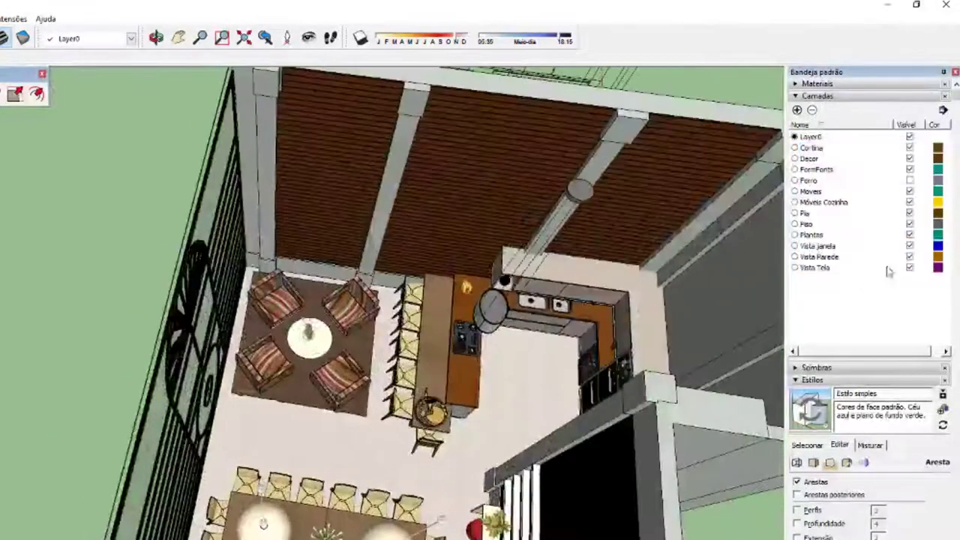
click(909, 148)
double_click(870, 149)
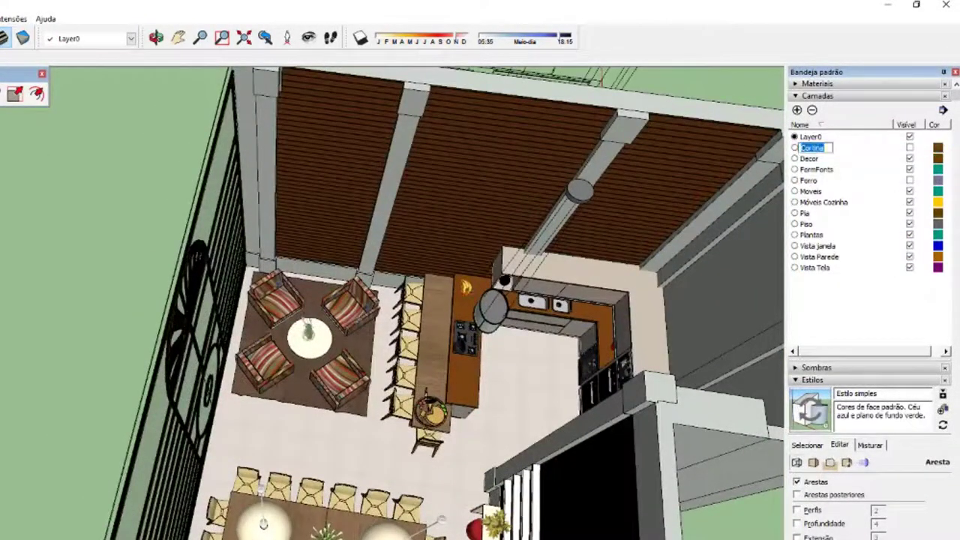
key(Return)
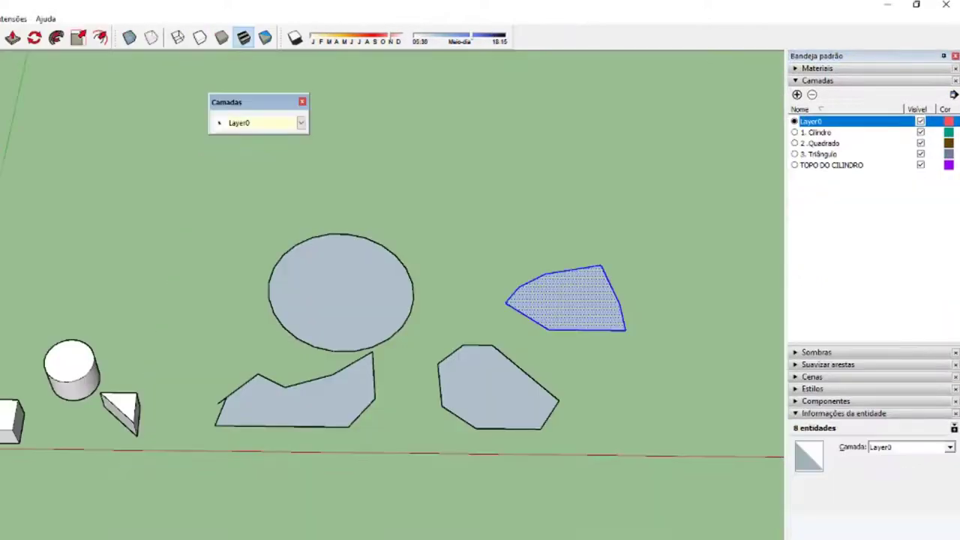
Delete TOPO DO CILINDRO with the minus button, keeping 'Mover o conteúdo para a camada padrão'.
click(834, 167)
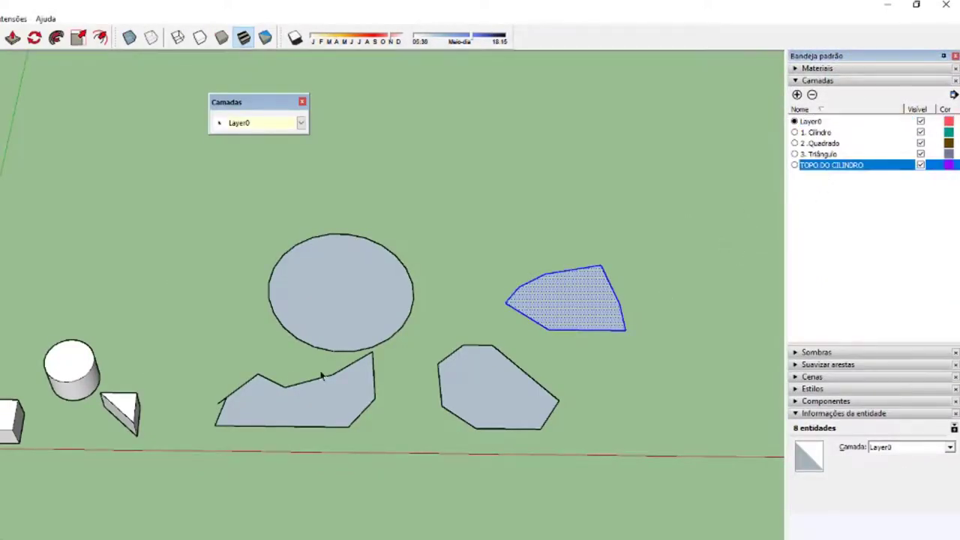
scroll(239, 380, up, 5)
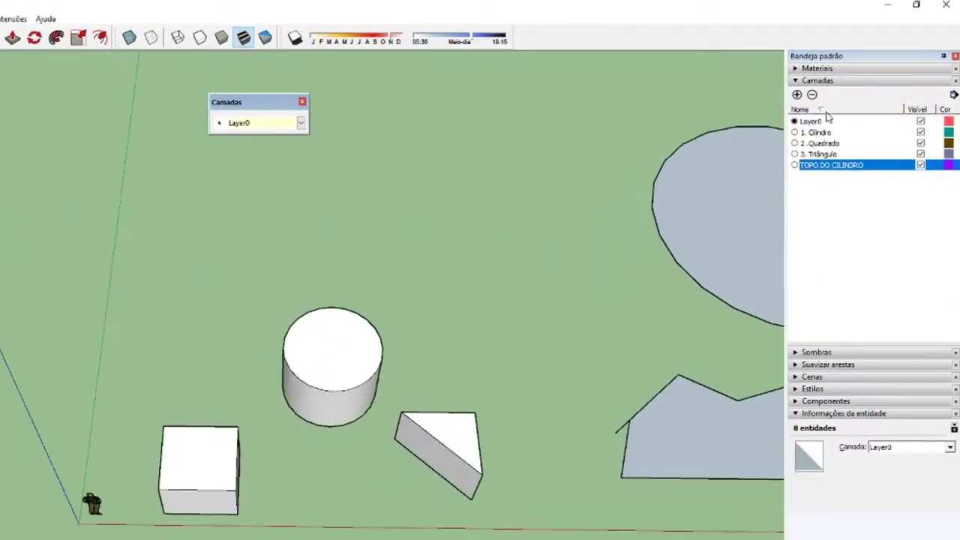
click(812, 95)
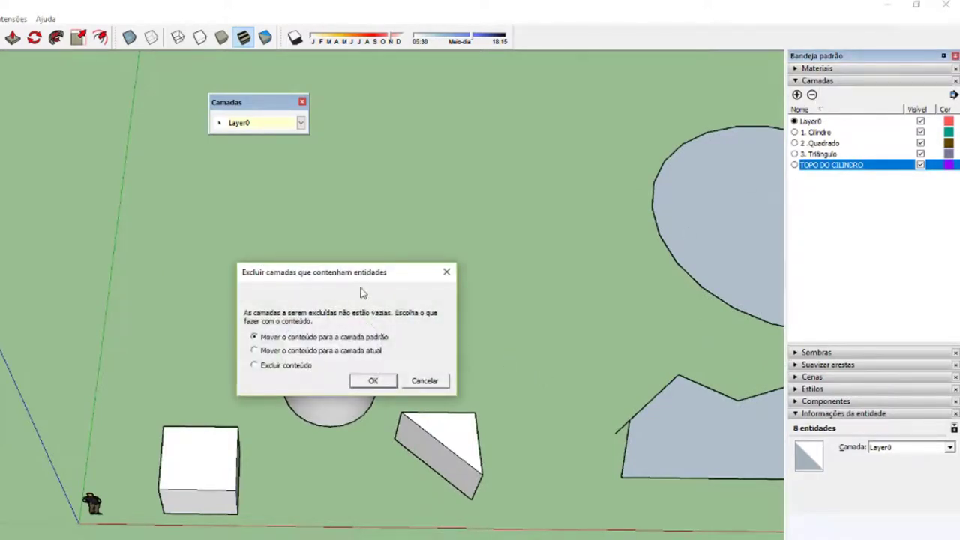
drag(350, 274, 557, 238)
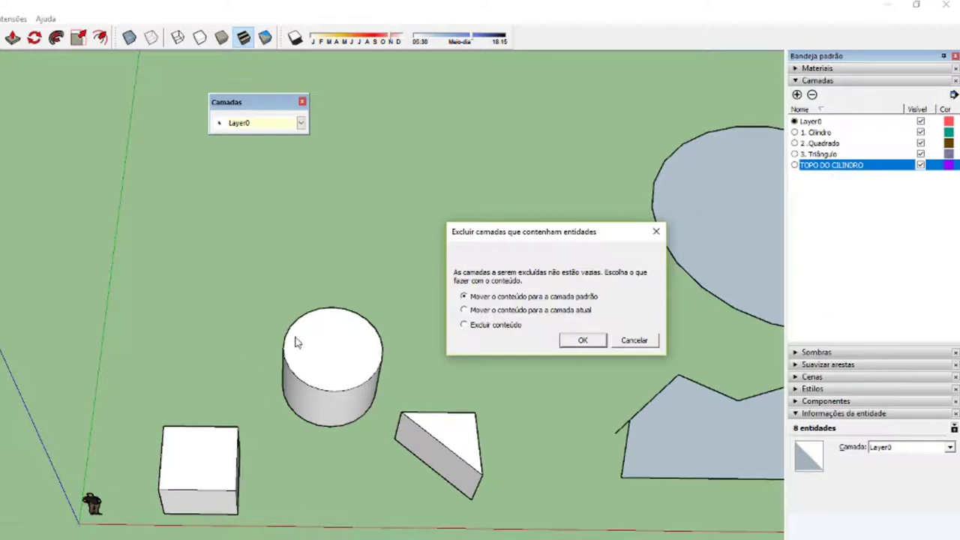
click(589, 340)
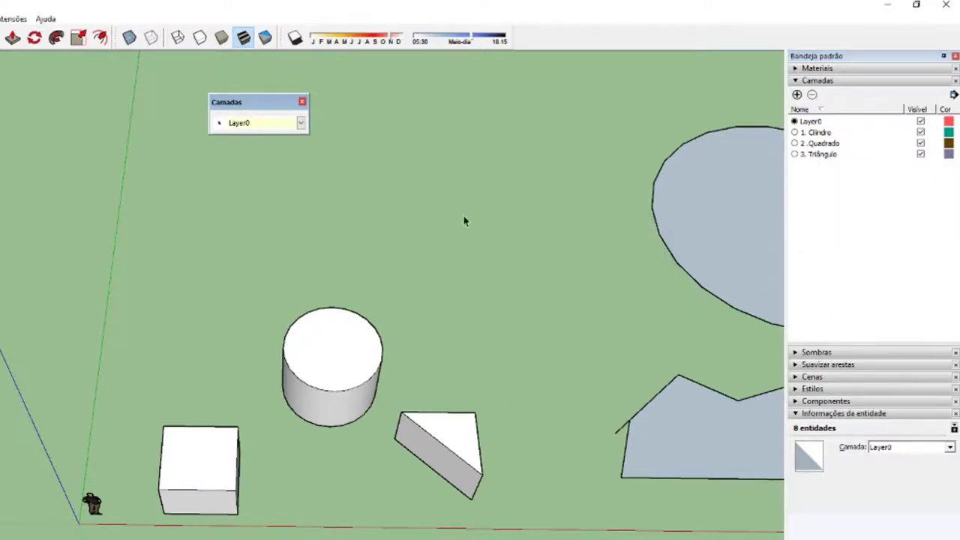
Delete TOPO DO CILINDRO along with its contents, leaving the cylinder as a flat circle.
double_click(357, 330)
click(349, 353)
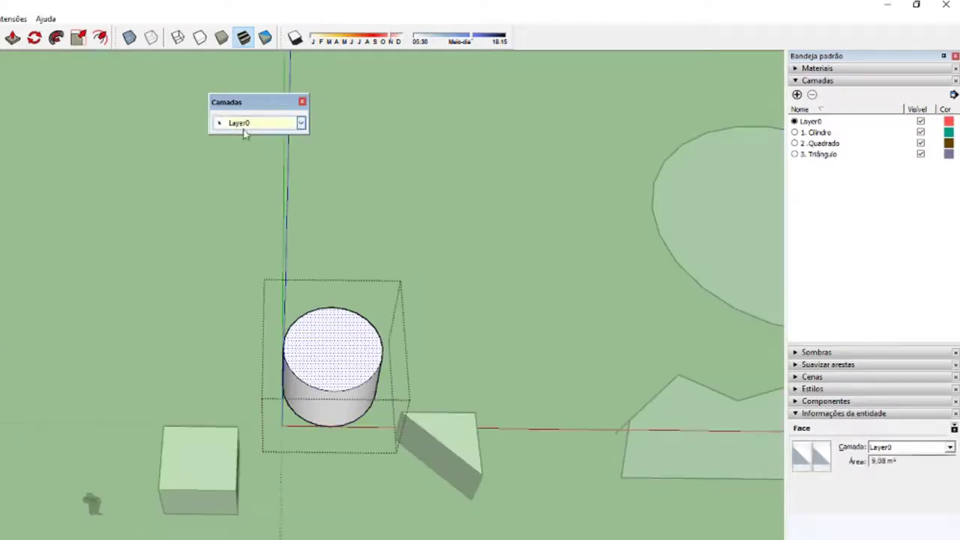
click(659, 311)
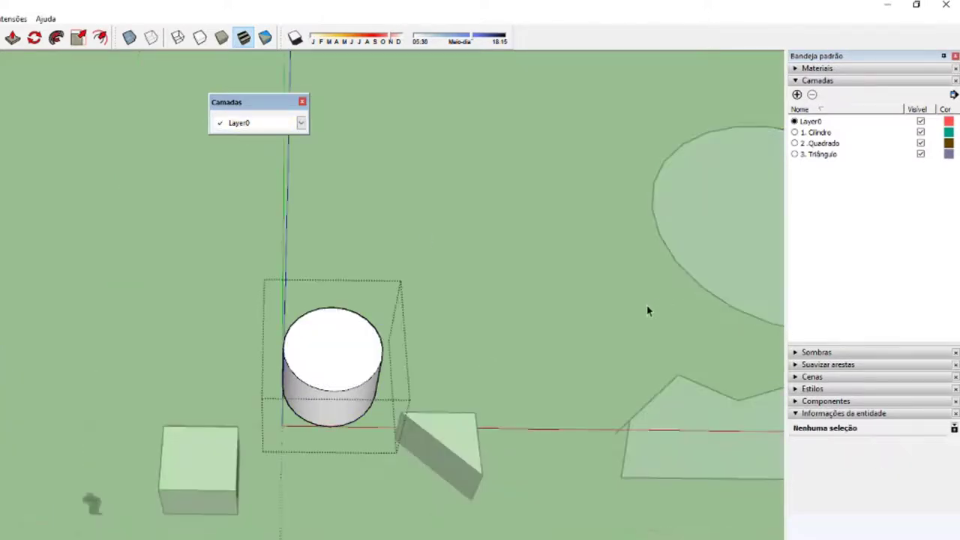
text(TOPO DO CILINDRO)
click(821, 165)
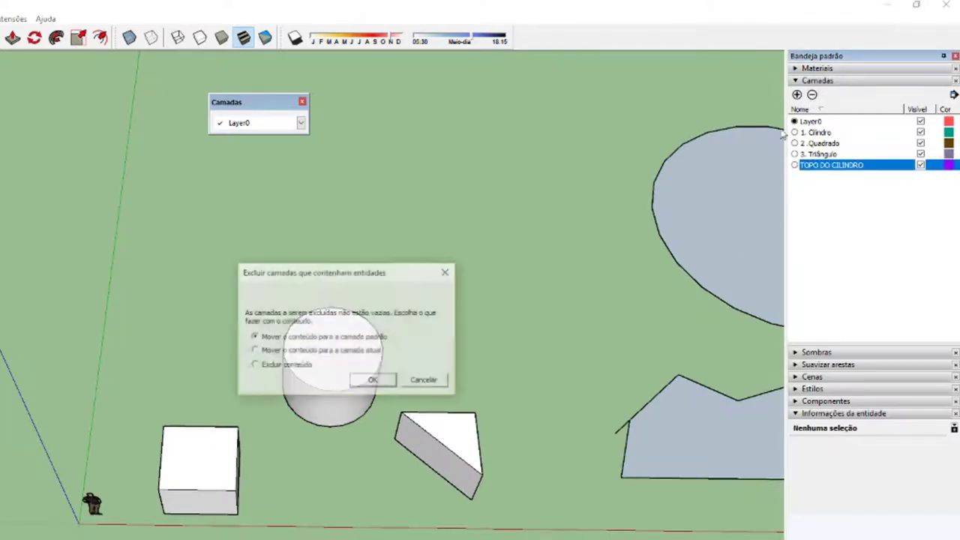
click(811, 95)
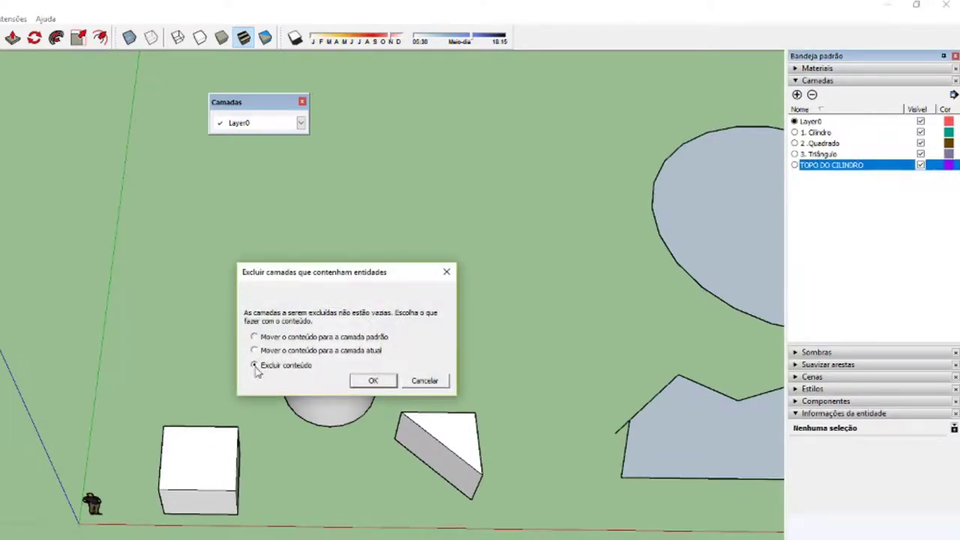
click(366, 380)
mouse_move(342, 408)
middle_down()
mouse_move(364, 310)
mouse_move(366, 218)
mouse_move(278, 377)
mouse_move(311, 415)
mouse_move(525, 180)
mouse_move(405, 180)
mouse_move(252, 202)
mouse_move(343, 371)
middle_up()
click(310, 422)
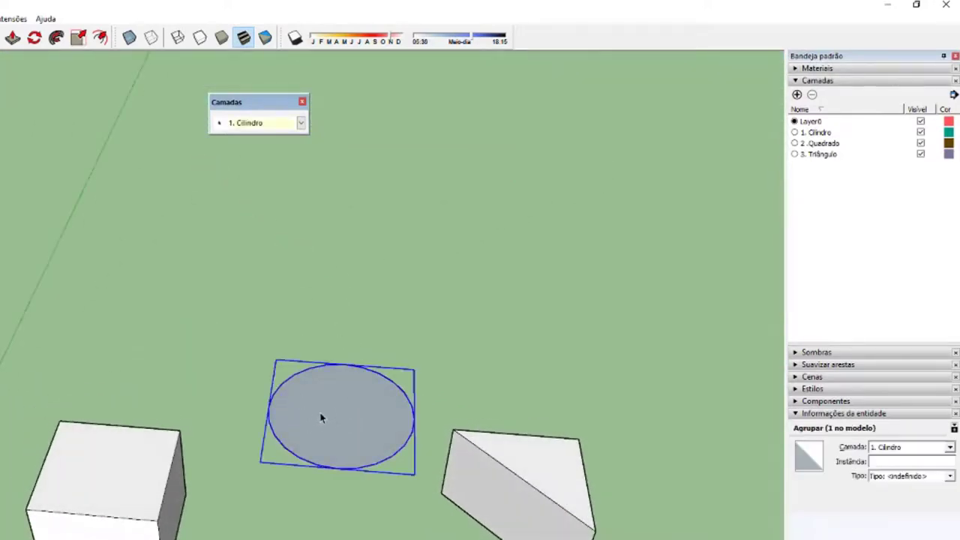
mouse_move(350, 414)
middle_down()
mouse_move(387, 338)
mouse_move(345, 373)
mouse_move(111, 289)
mouse_move(206, 442)
mouse_move(213, 509)
middle_up()
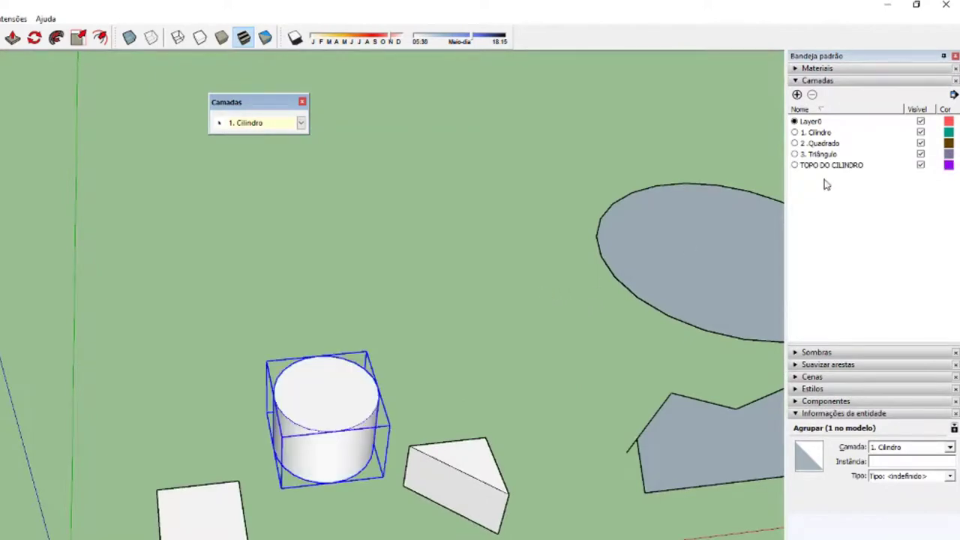
Restore the cylinder, delete the layer again moving contents to the default layer, then select 3. Triângulo.
click(836, 168)
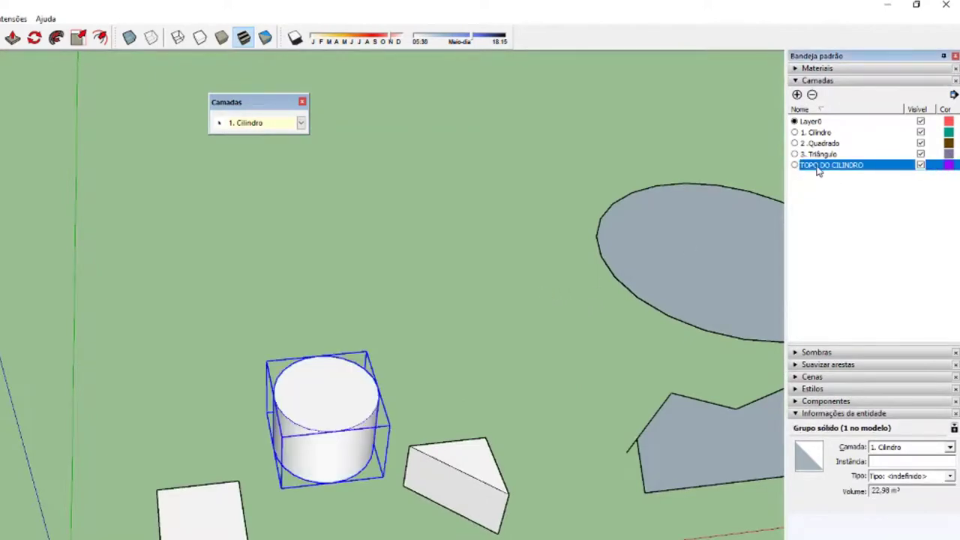
click(811, 96)
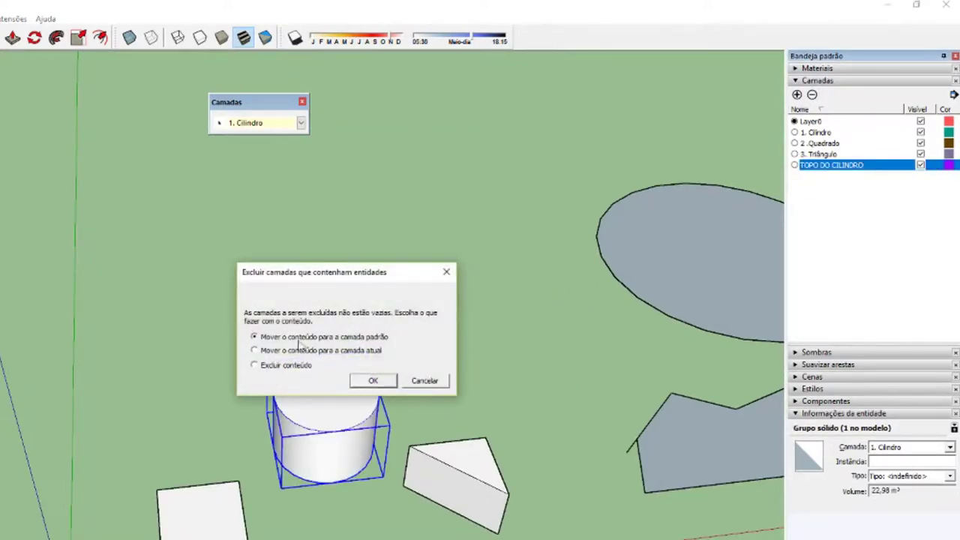
click(373, 379)
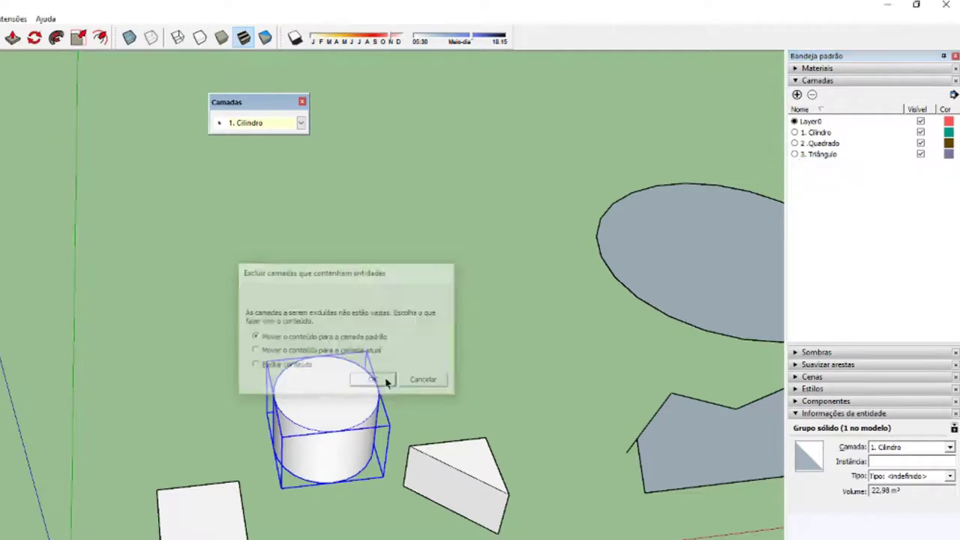
middle_drag(310, 466, 274, 472)
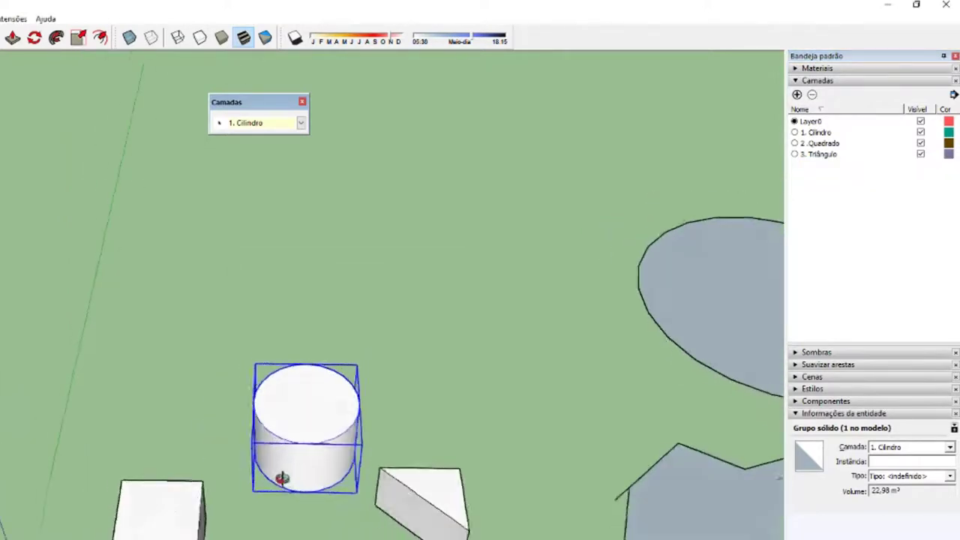
click(380, 369)
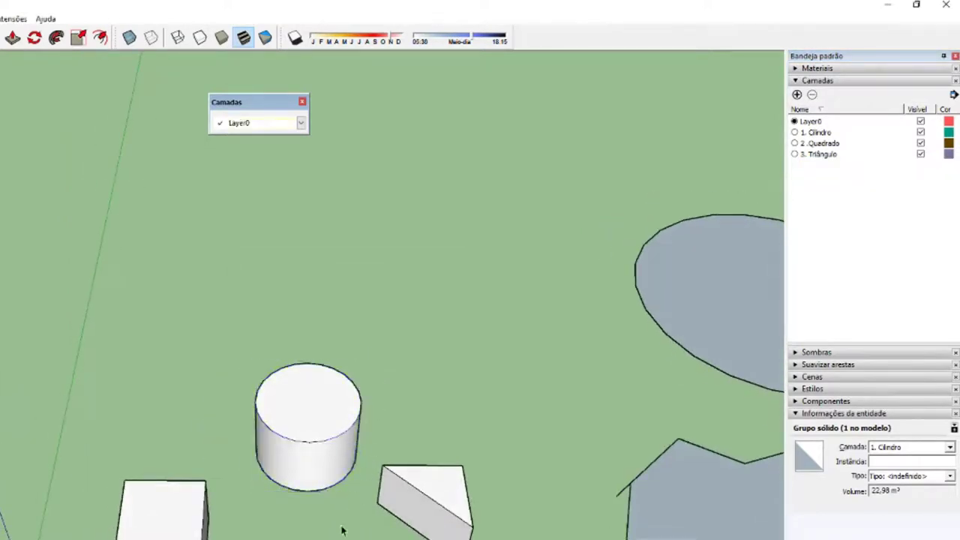
click(821, 154)
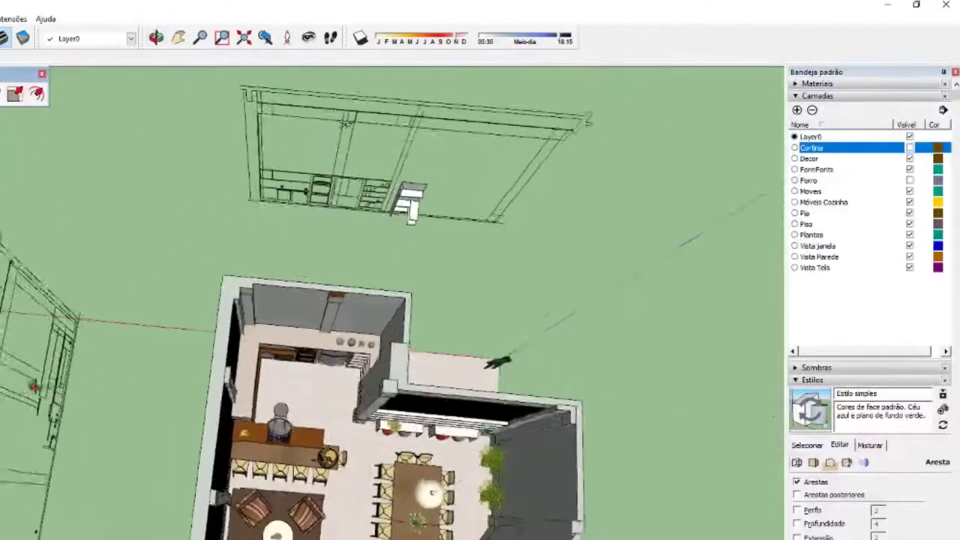
Hide the Vista Parede and Vista Tela wireframe layers in the Layers tray.
click(819, 256)
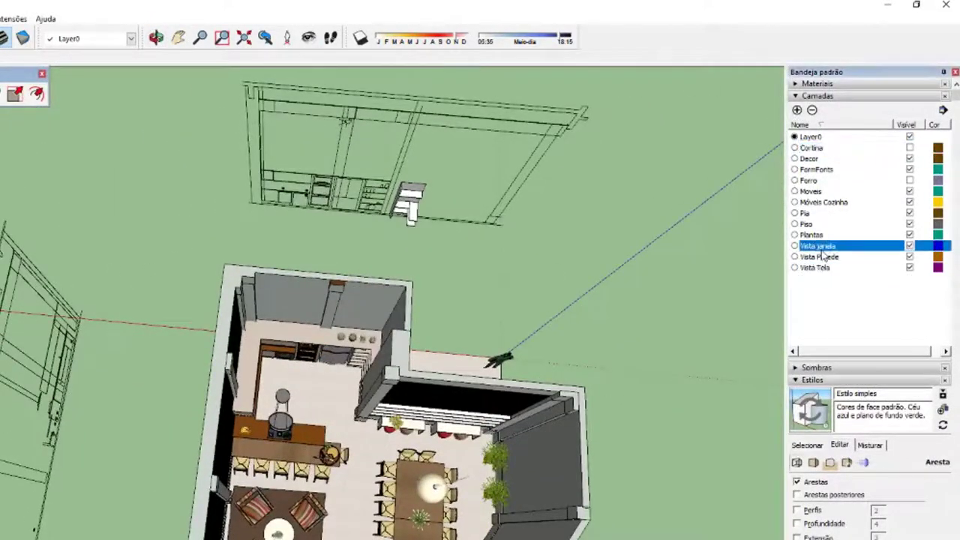
click(909, 256)
click(909, 256)
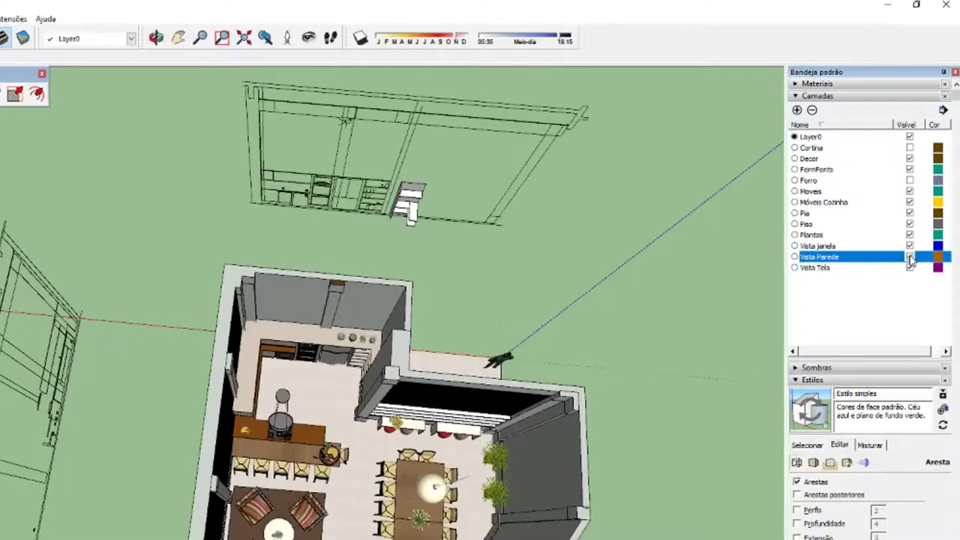
click(909, 268)
click(910, 269)
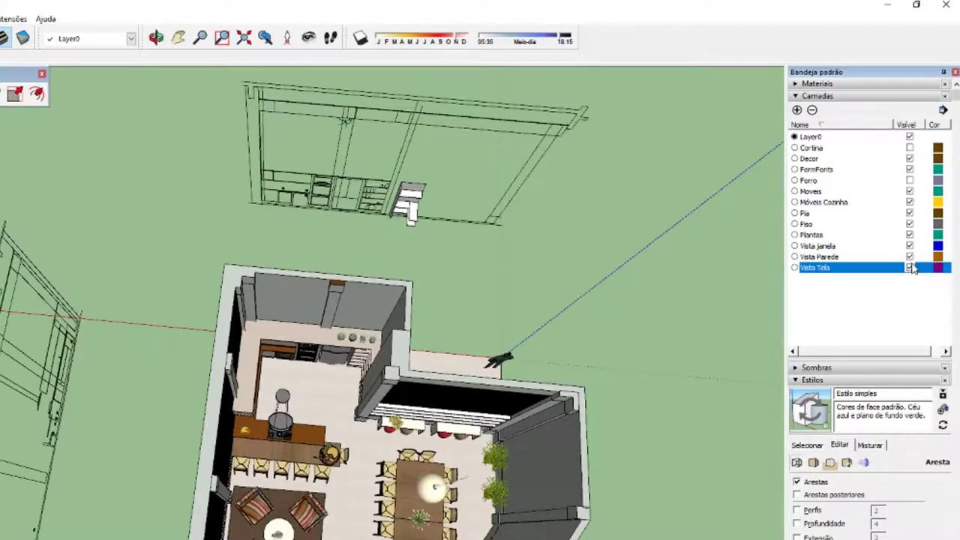
click(909, 269)
click(909, 256)
Select the four armchairs, side table, dining table and centrepiece to check their layers.
mouse_move(318, 478)
middle_down()
mouse_move(305, 491)
mouse_move(223, 477)
middle_up()
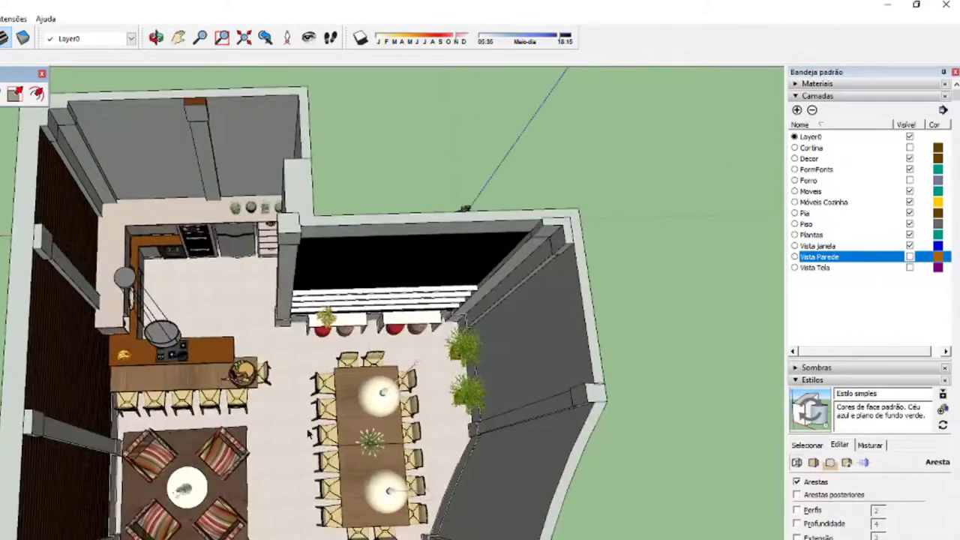
scroll(247, 497, down, 1)
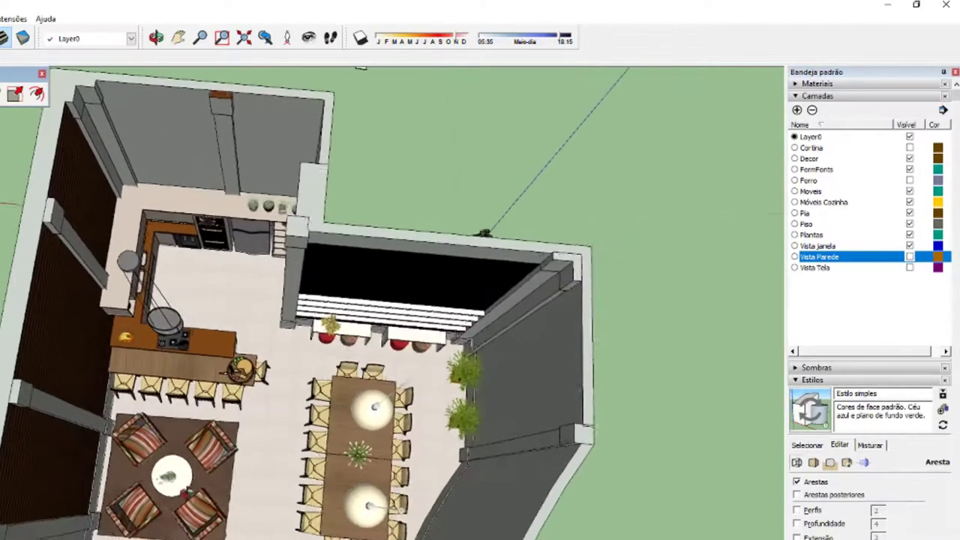
scroll(225, 491, up, 2)
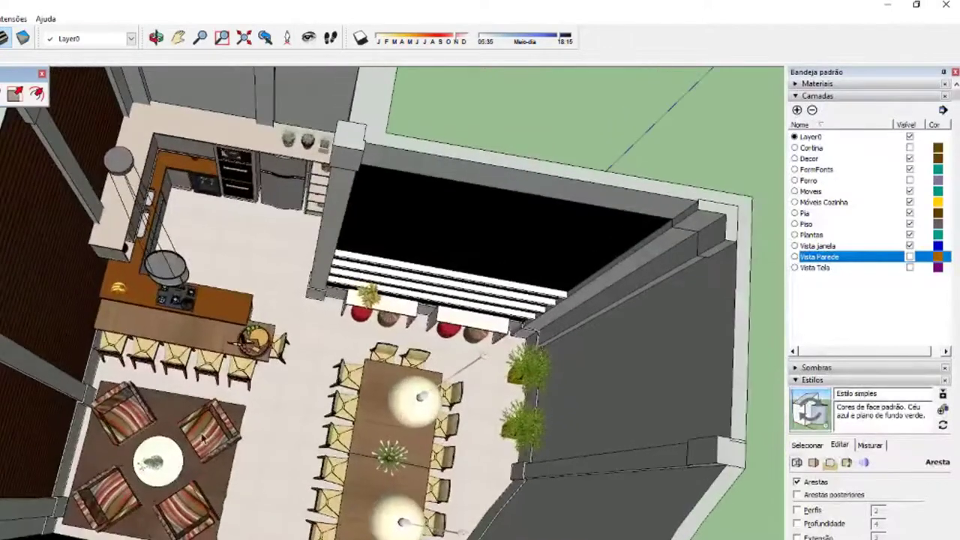
click(208, 424)
ctrl+click(122, 409)
ctrl+click(105, 493)
ctrl+click(184, 508)
ctrl+click(157, 461)
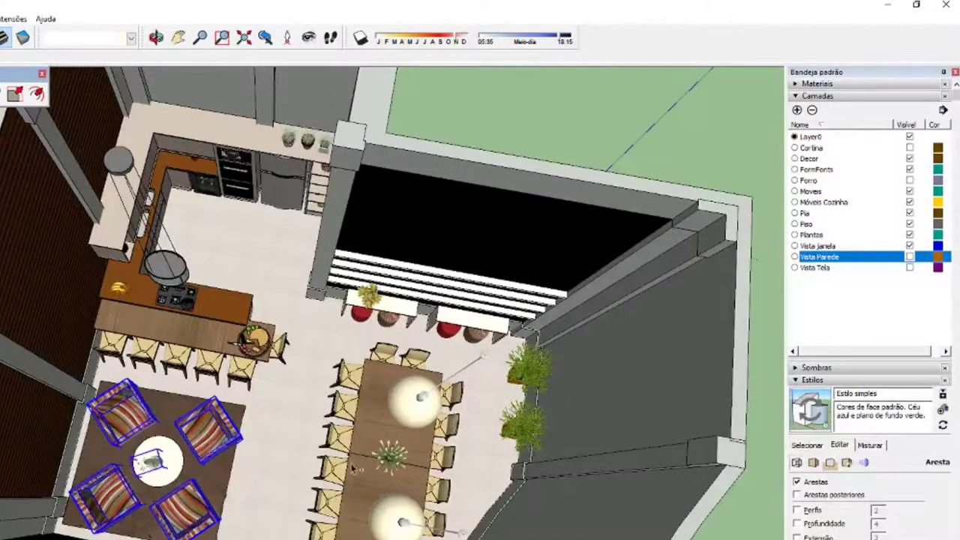
ctrl+click(379, 471)
ctrl+click(386, 461)
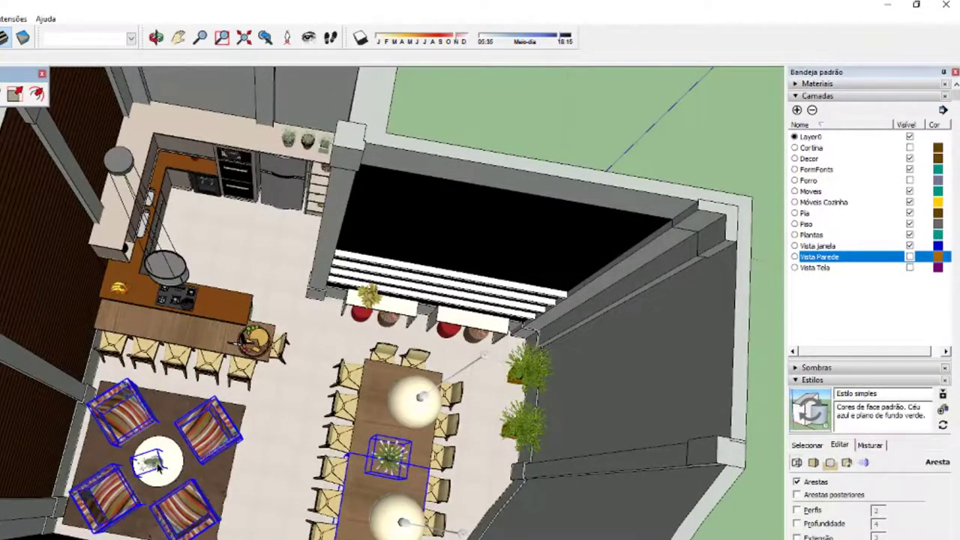
Select decor items such as planters, pots, stool, fruit bowls and cooktop to check their layer.
click(158, 465)
ctrl+click(386, 453)
ctrl+click(534, 420)
ctrl+click(534, 373)
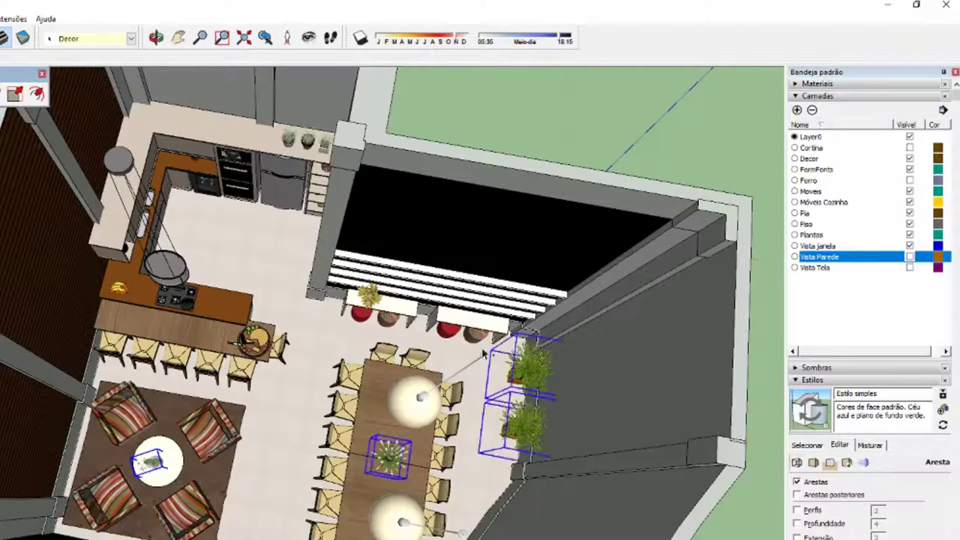
ctrl+click(449, 329)
ctrl+click(475, 335)
ctrl+click(388, 319)
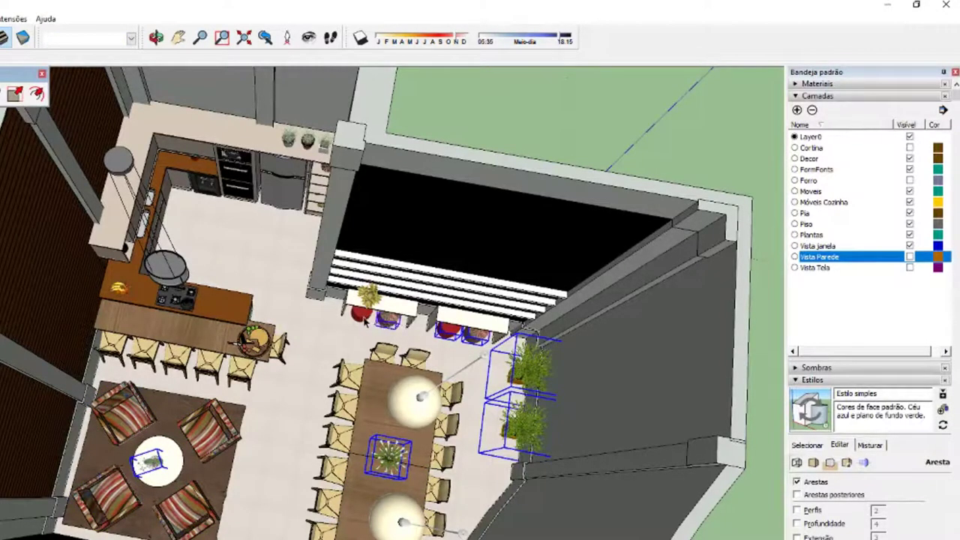
ctrl+click(361, 314)
ctrl+click(368, 294)
ctrl+click(254, 340)
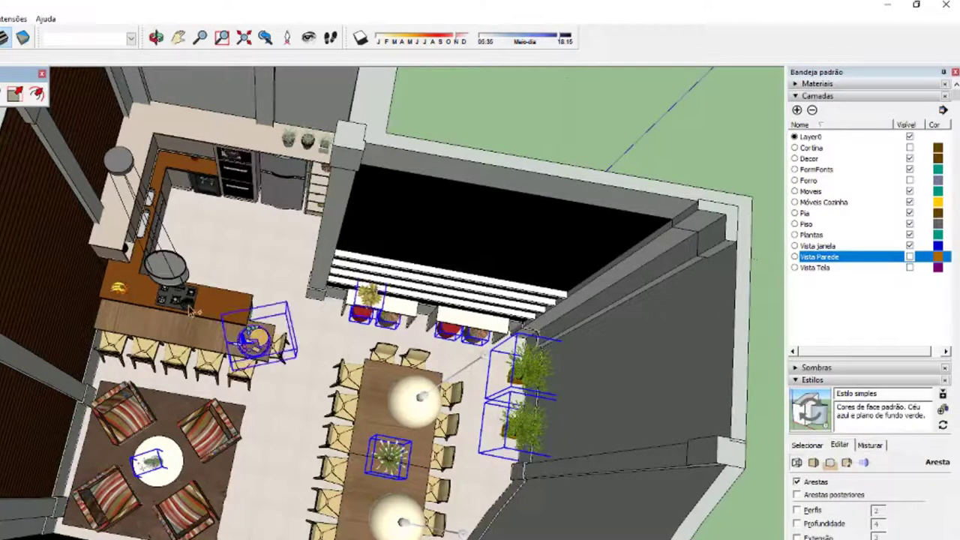
ctrl+click(122, 288)
ctrl+click(163, 297)
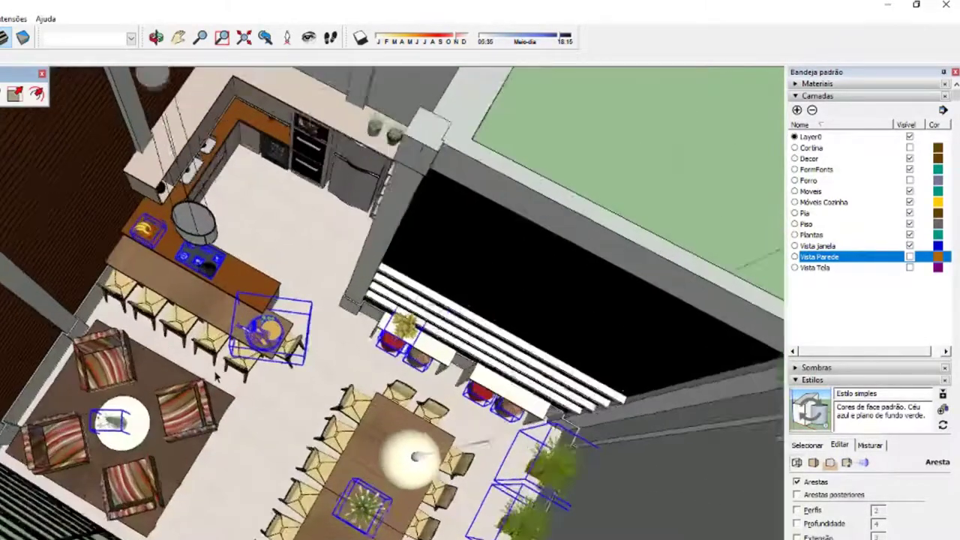
mouse_move(78, 443)
middle_down()
mouse_move(193, 488)
mouse_move(390, 352)
middle_up()
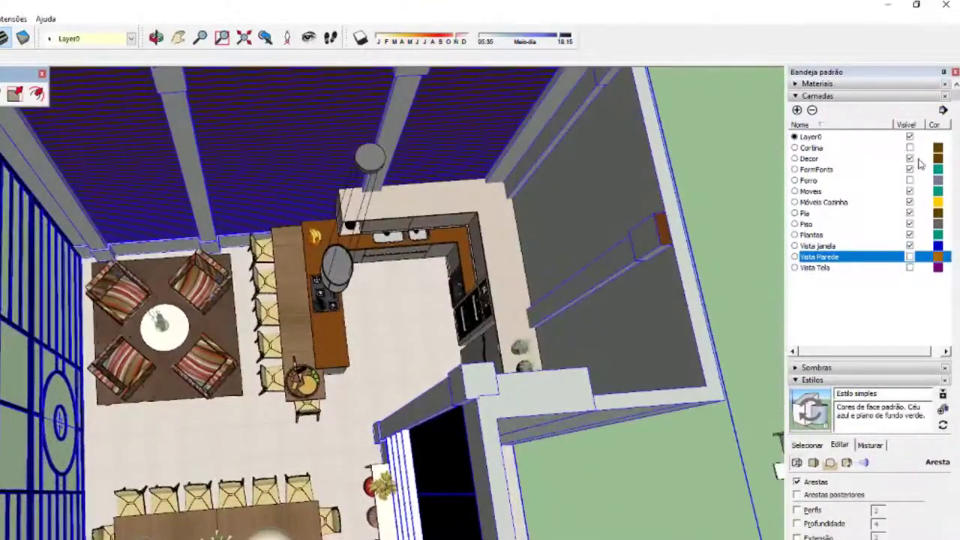
Toggle the Decor layer on and off to compare the views, leaving it hidden.
click(909, 160)
click(909, 160)
click(910, 160)
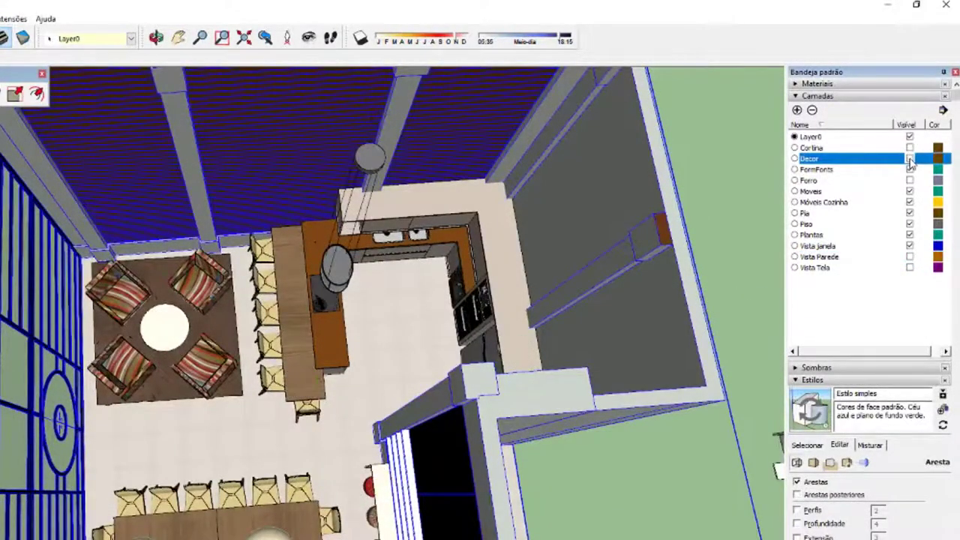
click(909, 159)
click(909, 159)
click(909, 160)
click(910, 159)
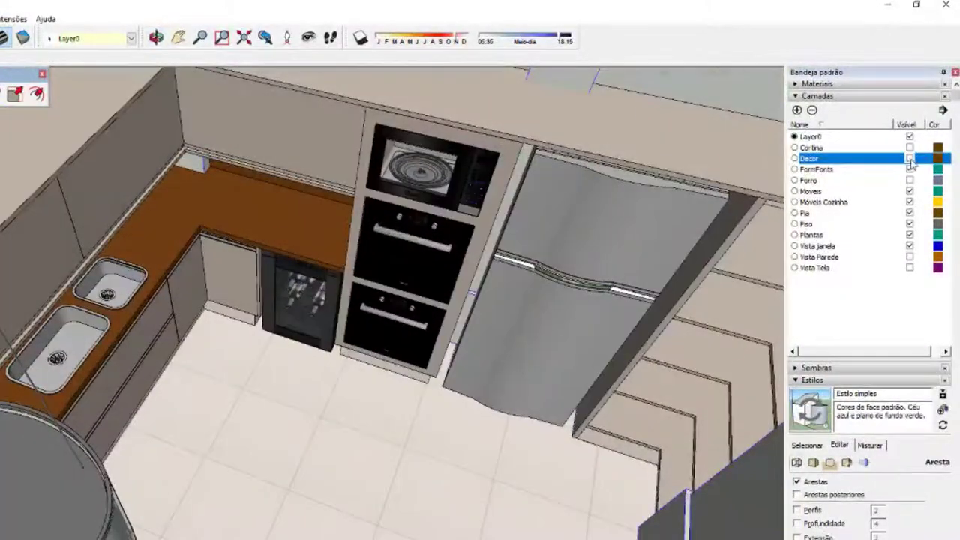
click(910, 158)
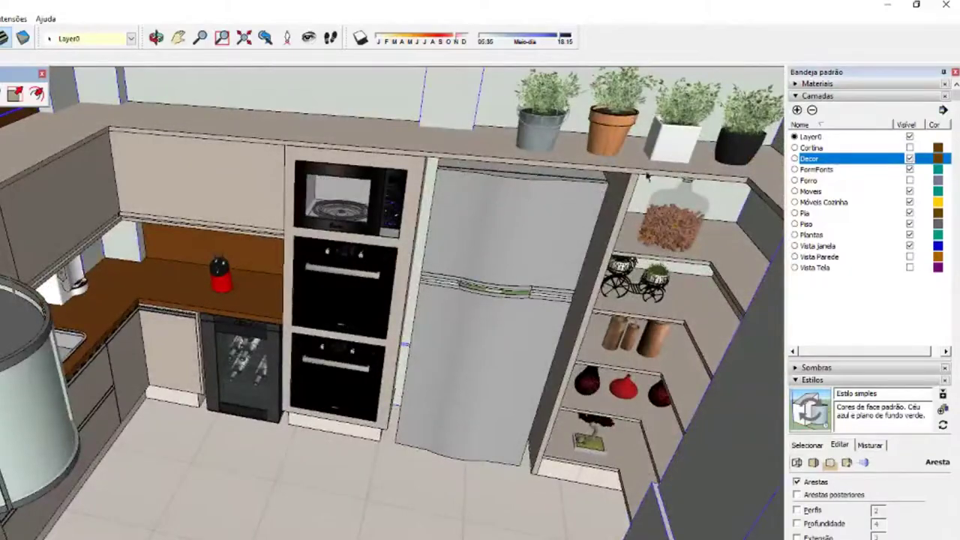
mouse_move(524, 414)
middle_down()
mouse_move(491, 486)
mouse_move(501, 362)
mouse_move(313, 399)
middle_up()
click(909, 159)
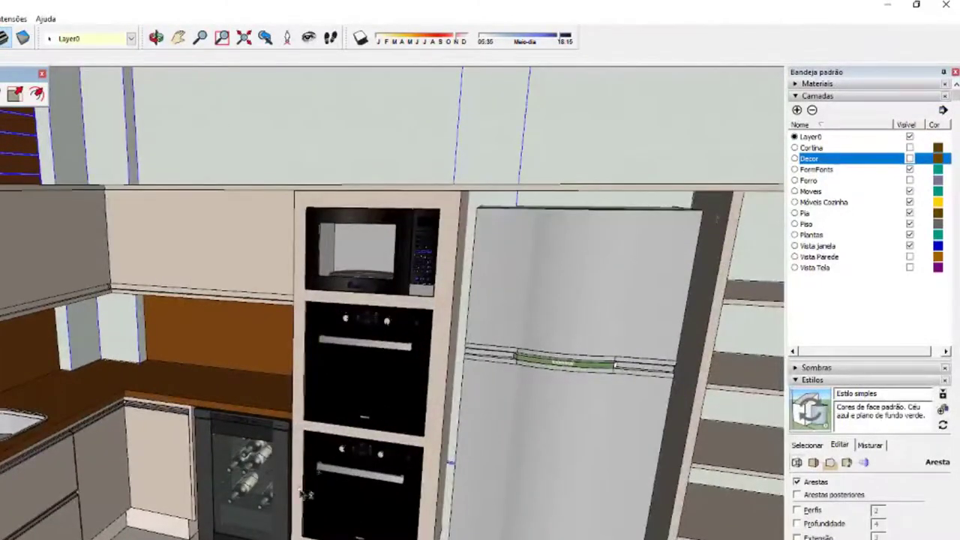
Hide the Moveis and Móveis Cozinha layers, then select the black appliance to find its layer.
mouse_move(301, 489)
middle_down()
mouse_move(233, 469)
mouse_move(511, 482)
middle_up()
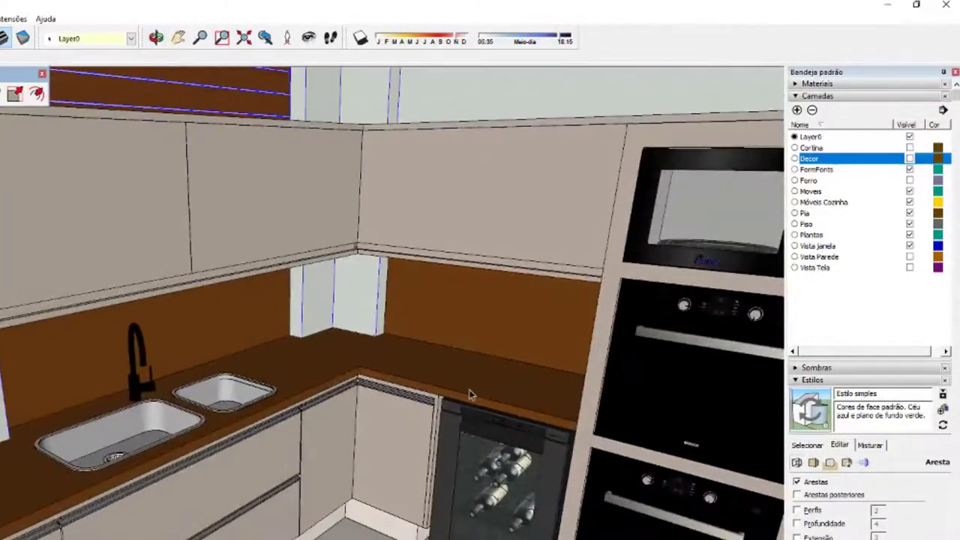
mouse_move(472, 395)
middle_down()
mouse_move(371, 464)
mouse_move(392, 392)
middle_up()
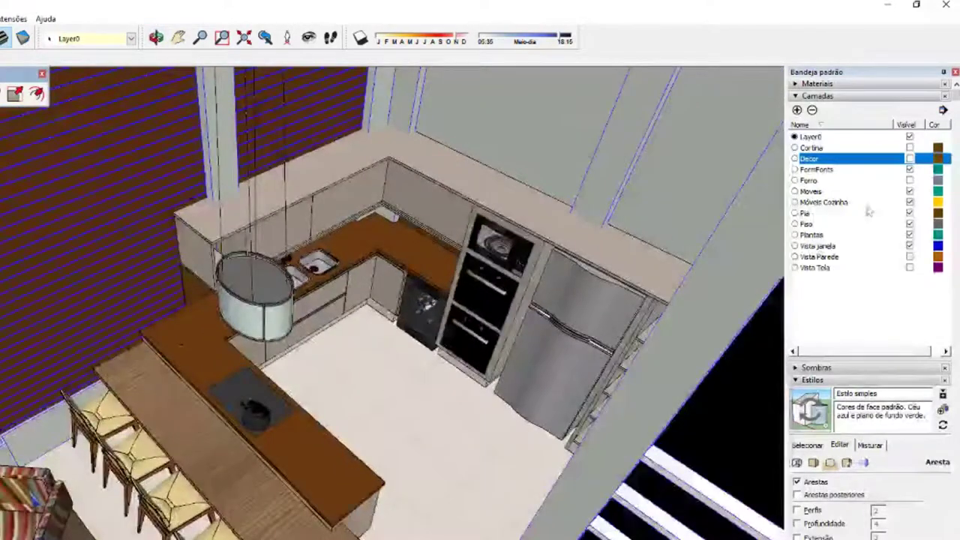
click(909, 192)
click(910, 192)
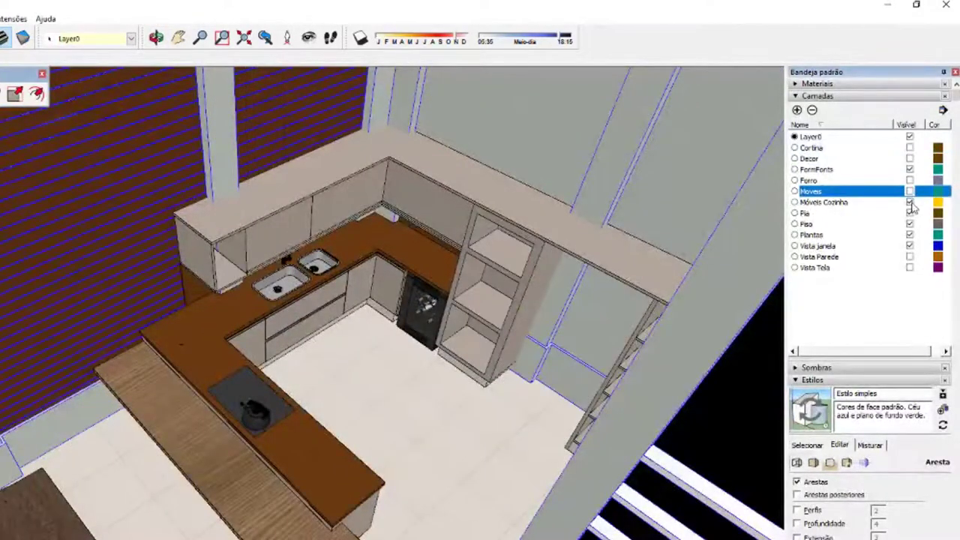
click(910, 203)
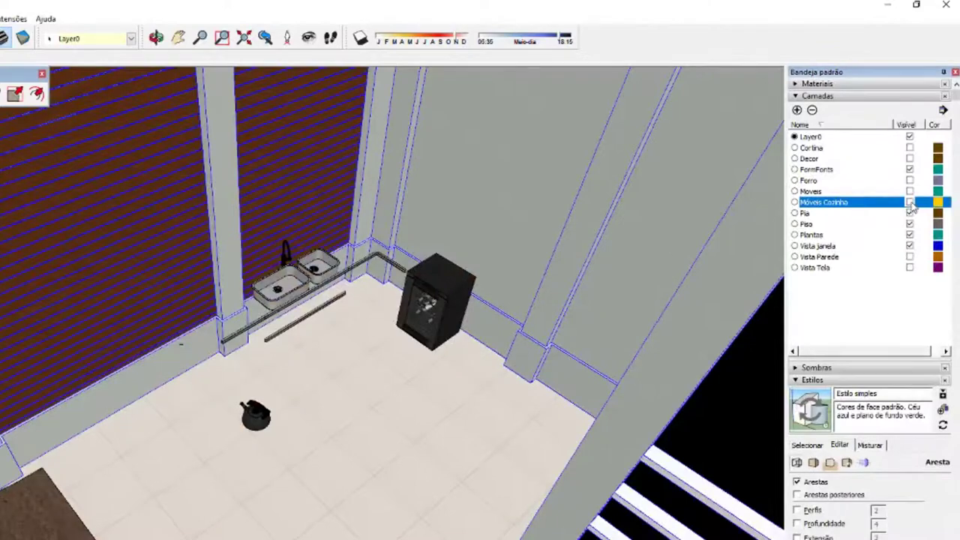
key(Escape)
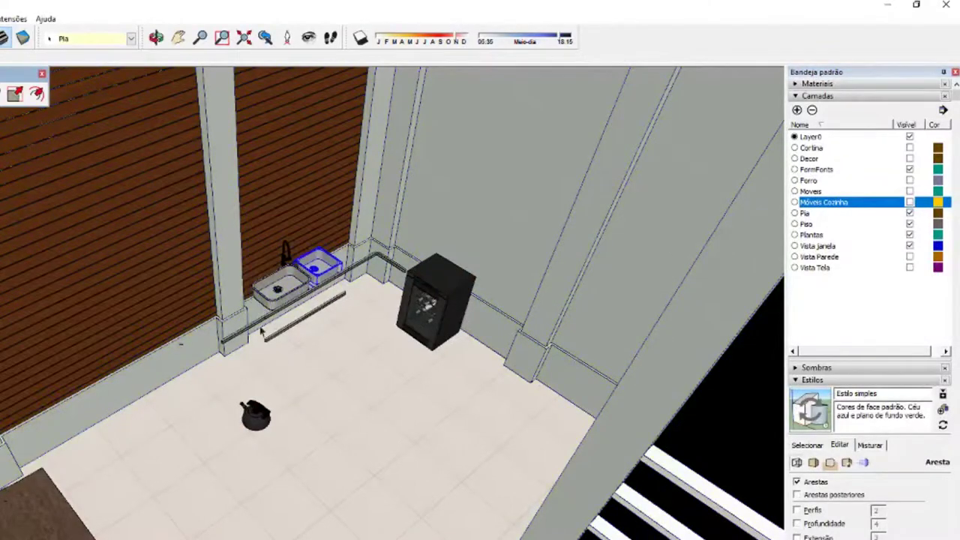
click(293, 337)
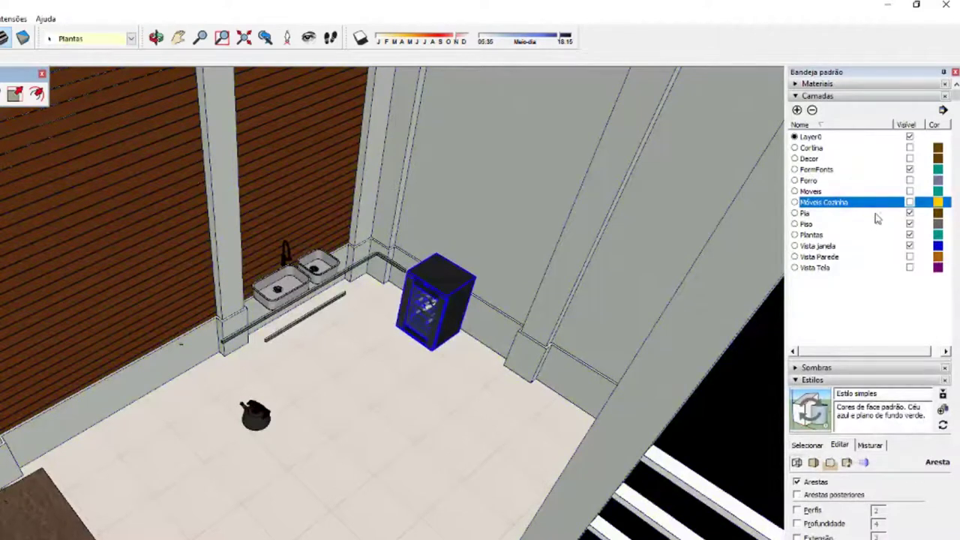
Hide the Plantas and Pia layers, keeping Piso visible, and view the room from above.
click(910, 236)
click(909, 245)
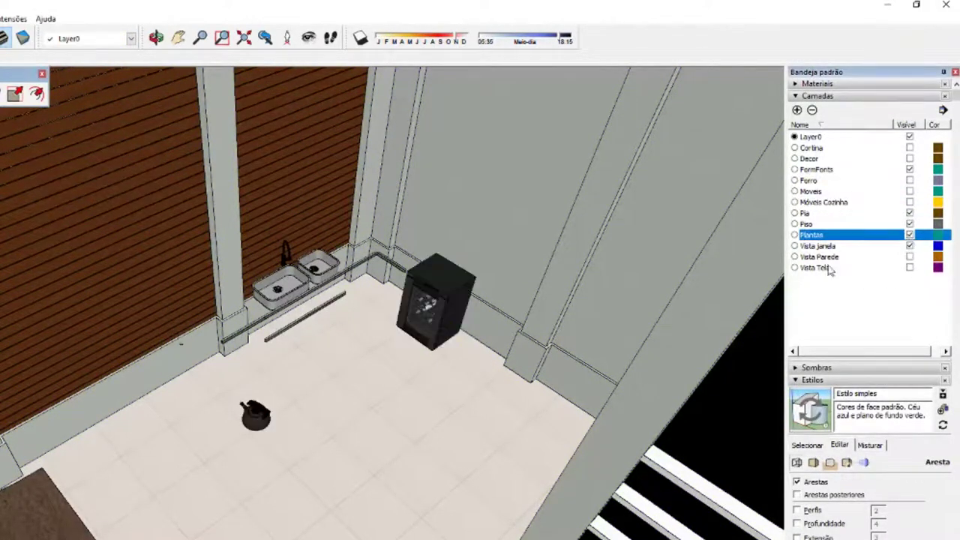
mouse_move(420, 434)
middle_down()
mouse_move(442, 429)
mouse_move(450, 353)
middle_up()
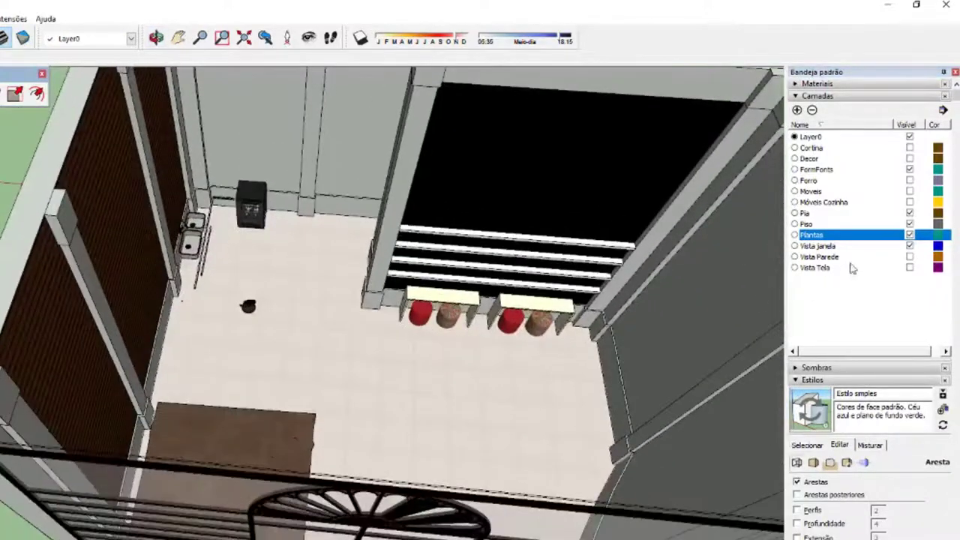
click(909, 236)
click(910, 236)
click(909, 236)
click(909, 224)
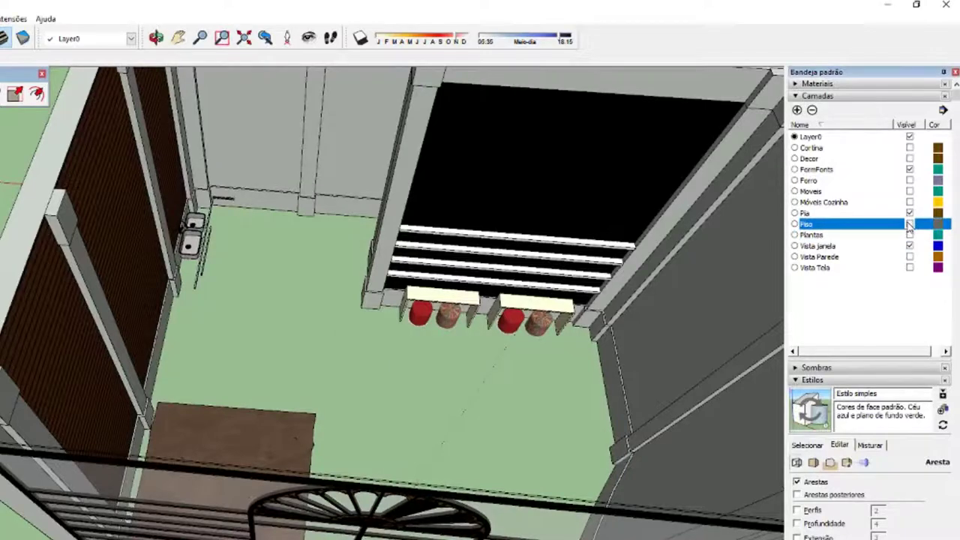
click(909, 224)
click(910, 213)
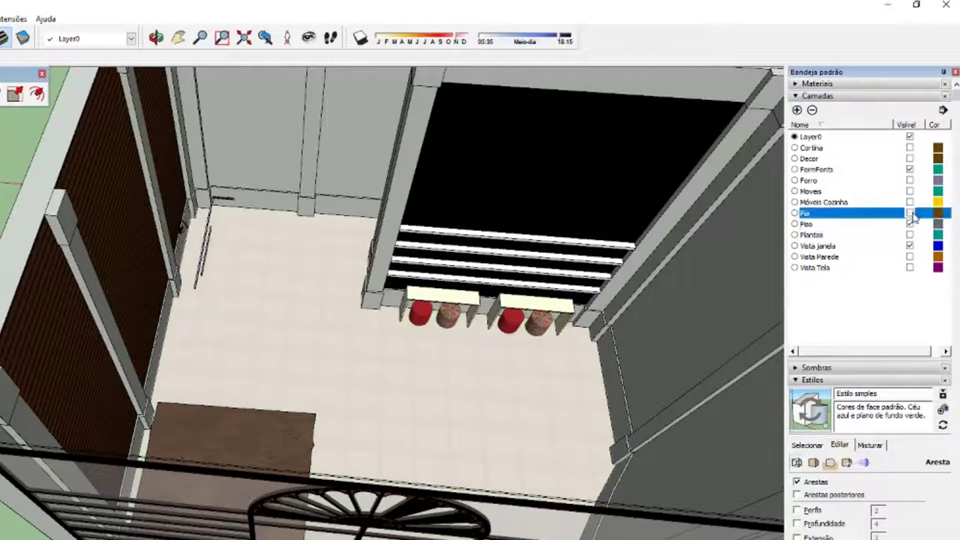
mouse_move(525, 377)
middle_down()
mouse_move(537, 447)
mouse_move(398, 481)
middle_up()
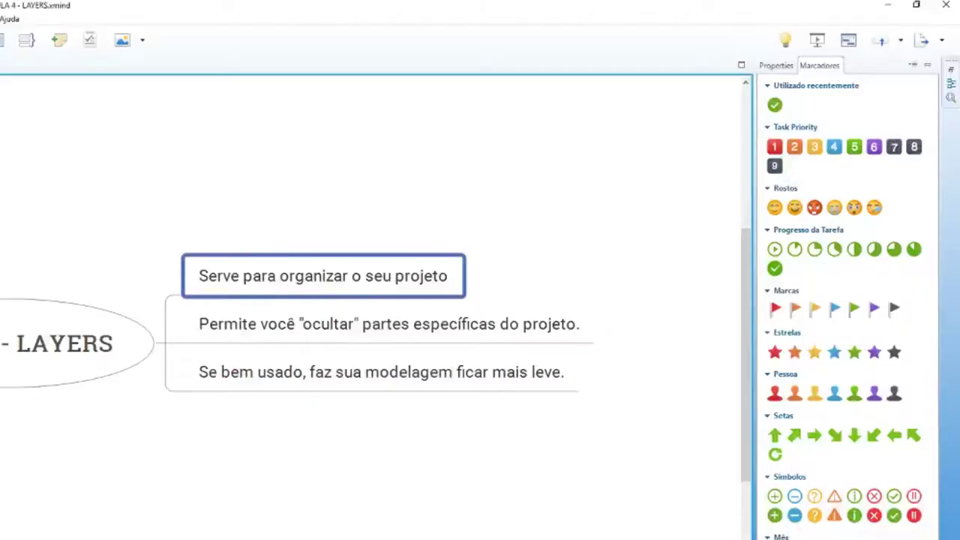
Add Parede and Piso as subtopics under 'Serve para organizar o seu projeto'.
key(Tab)
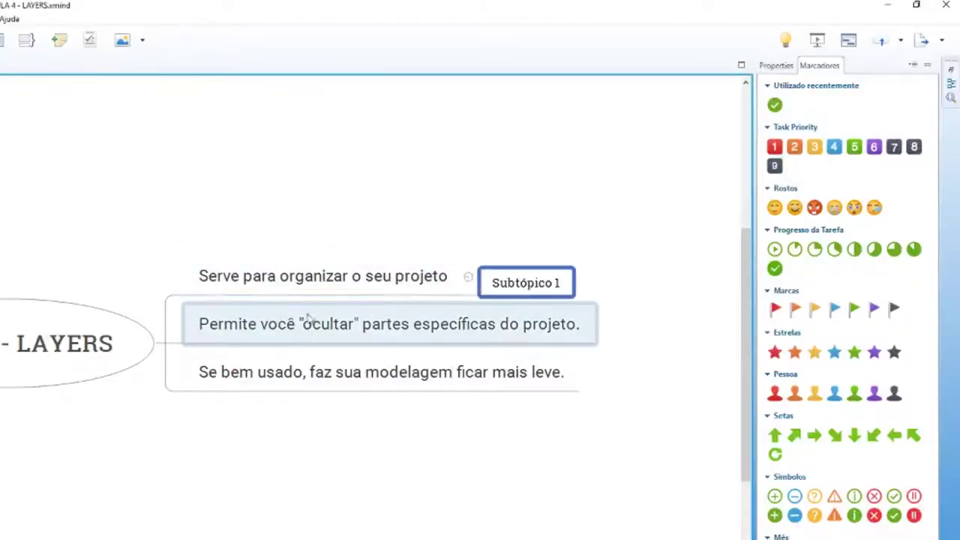
text(p)
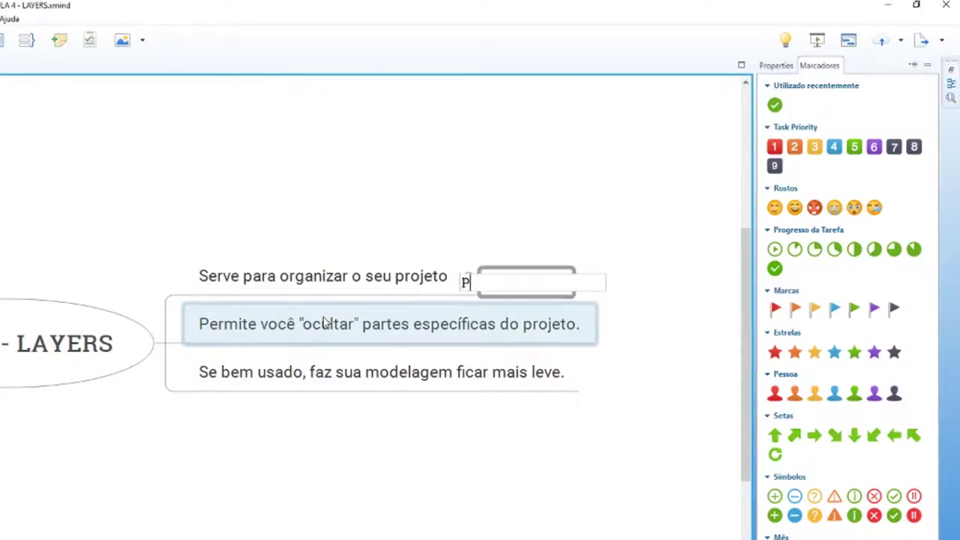
text(arede)
key(Return)
click(347, 279)
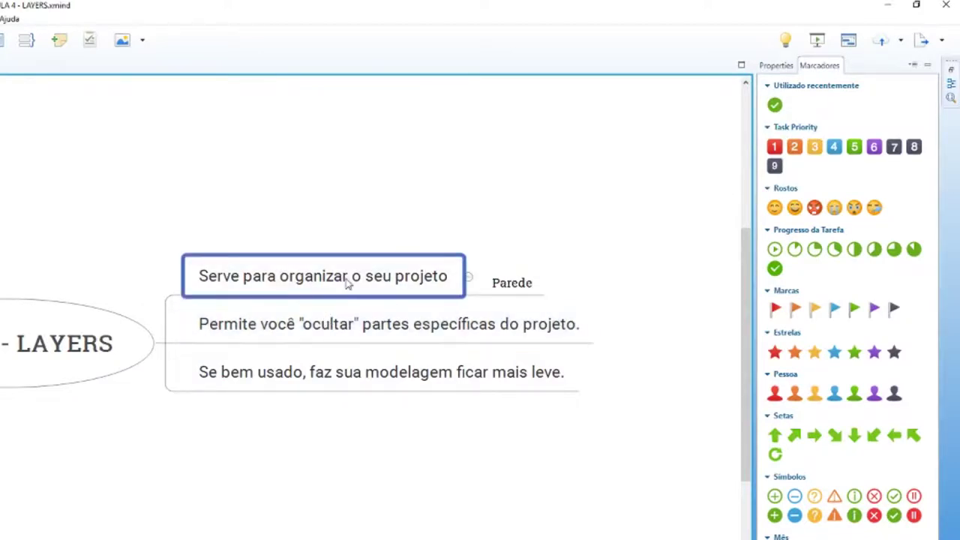
key(Tab)
text(P)
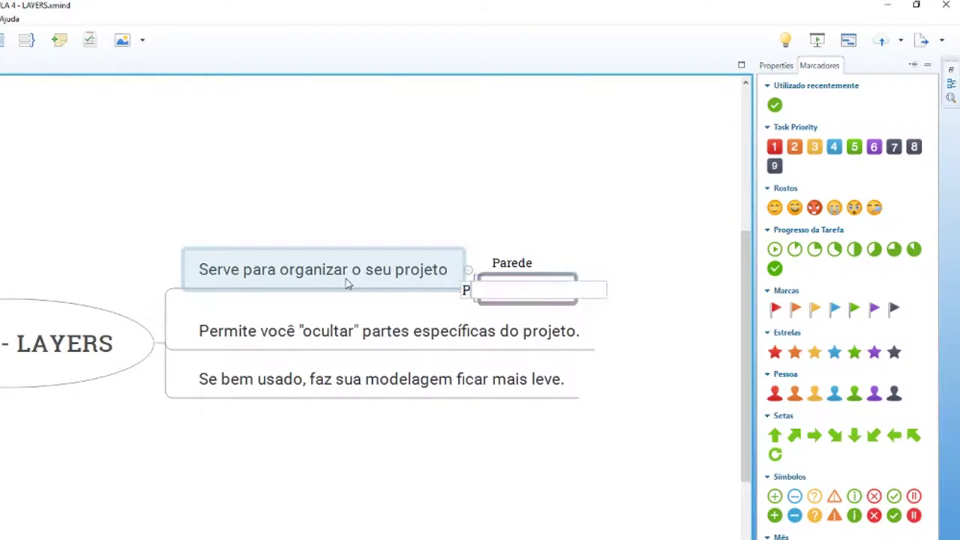
text(iso)
key(Return)
key(Return)
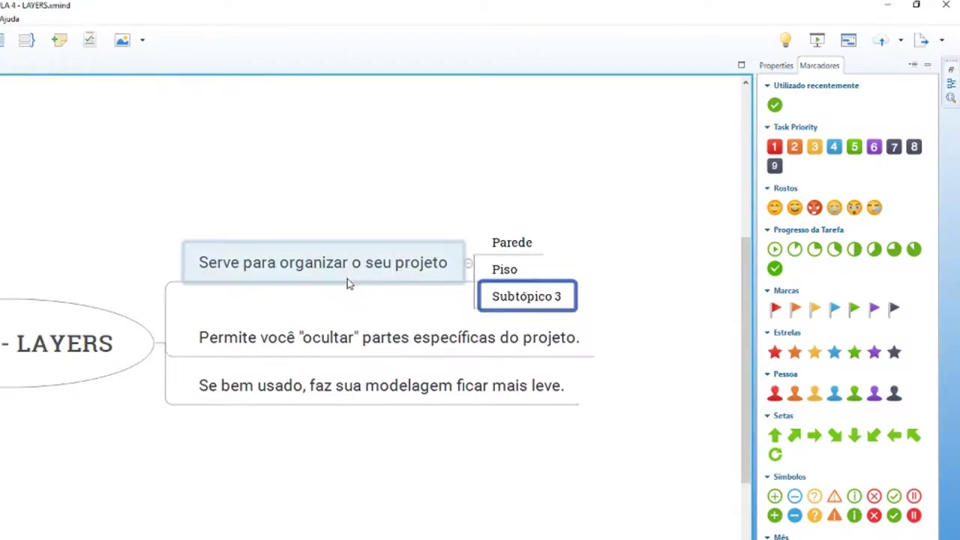
Add Forro / Teto, Decoração and Móveis subtopics, then select all five subtopics.
text(Fo)
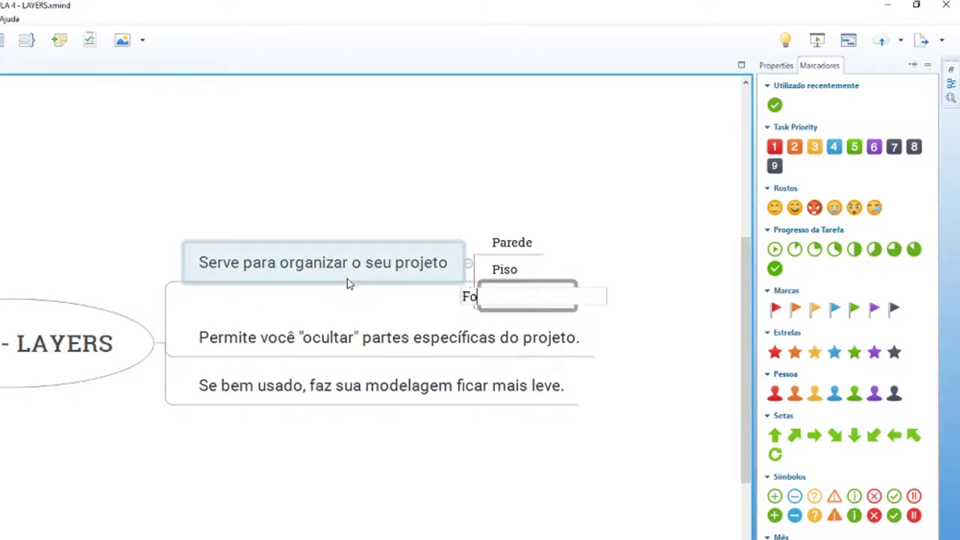
text(rro / TE)
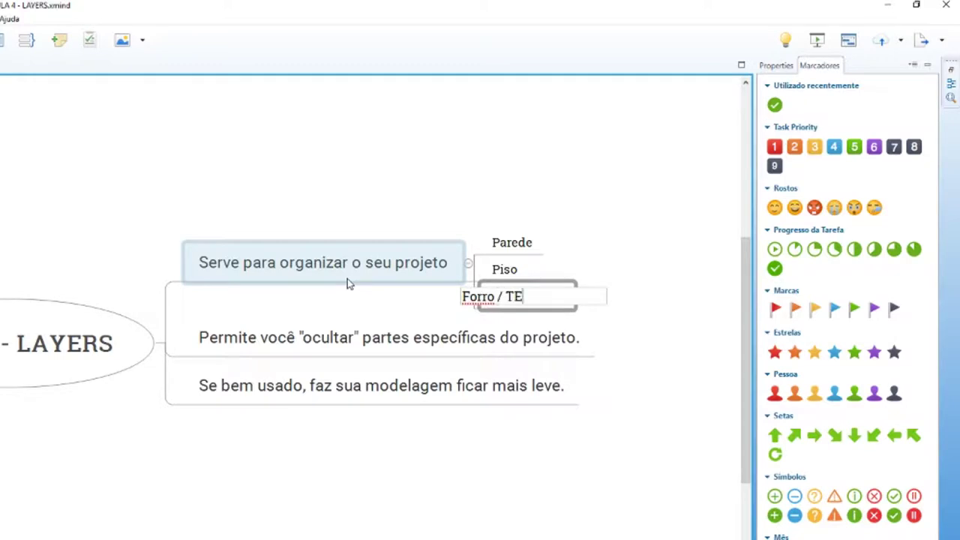
text(to)
key(Return)
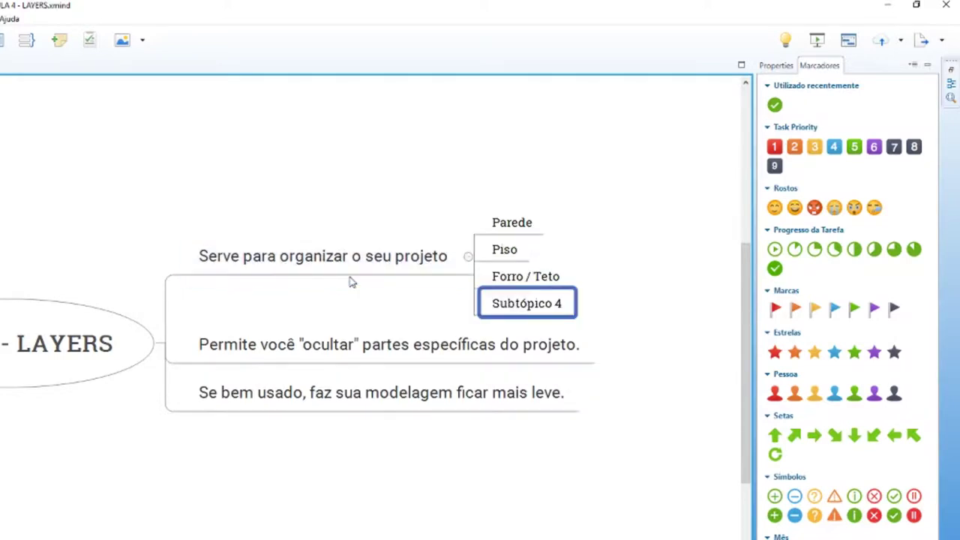
text(De)
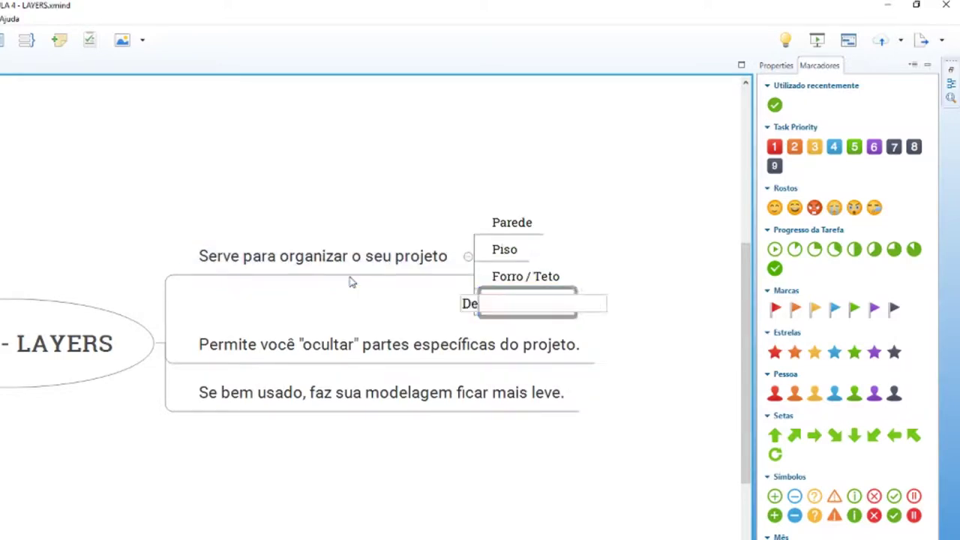
text(coraçã)
key(Return)
click(350, 278)
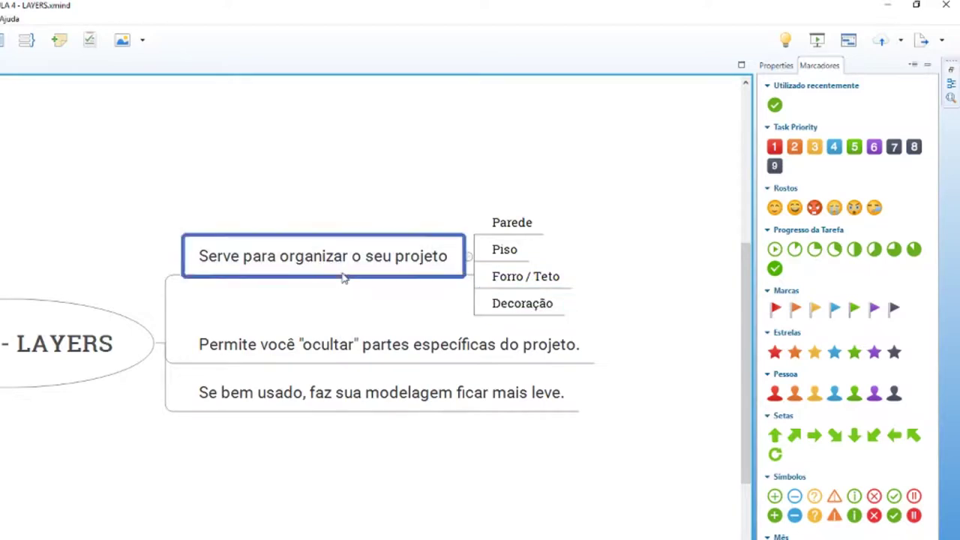
key(Tab)
text(Móvei)
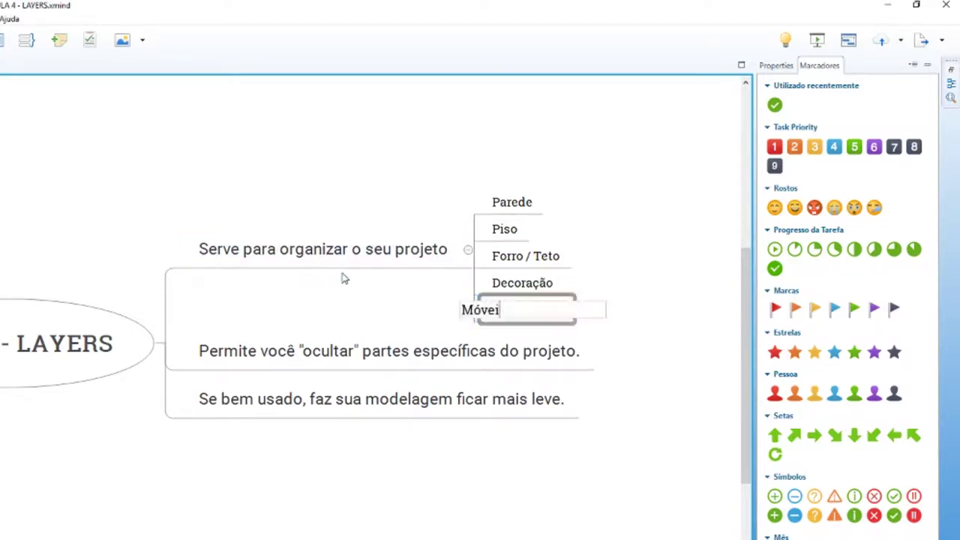
text(s)
key(Return)
click(629, 259)
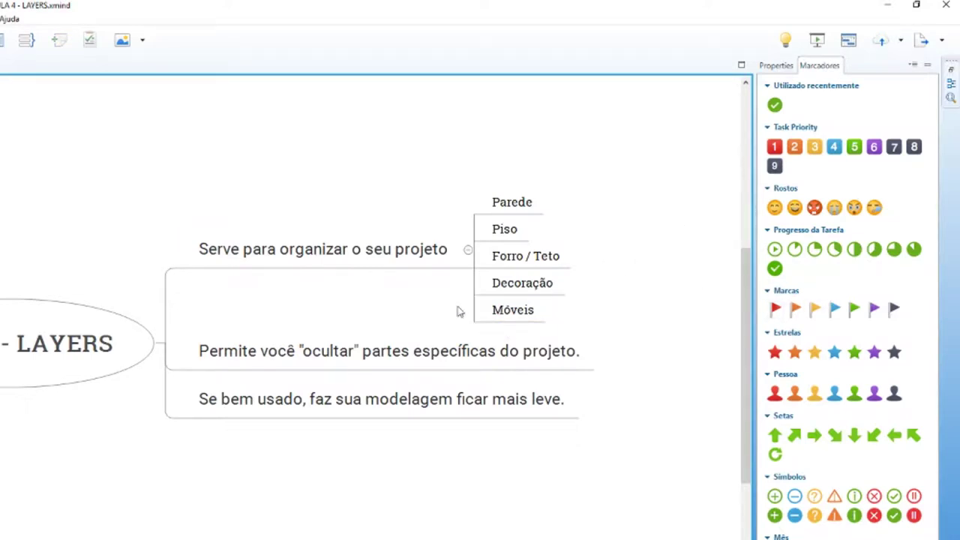
click(468, 351)
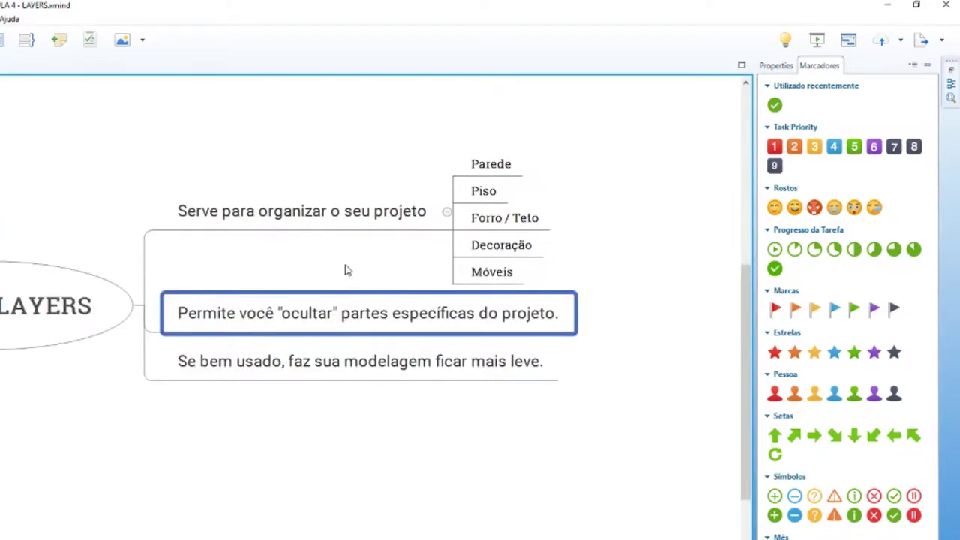
drag(567, 350, 450, 221)
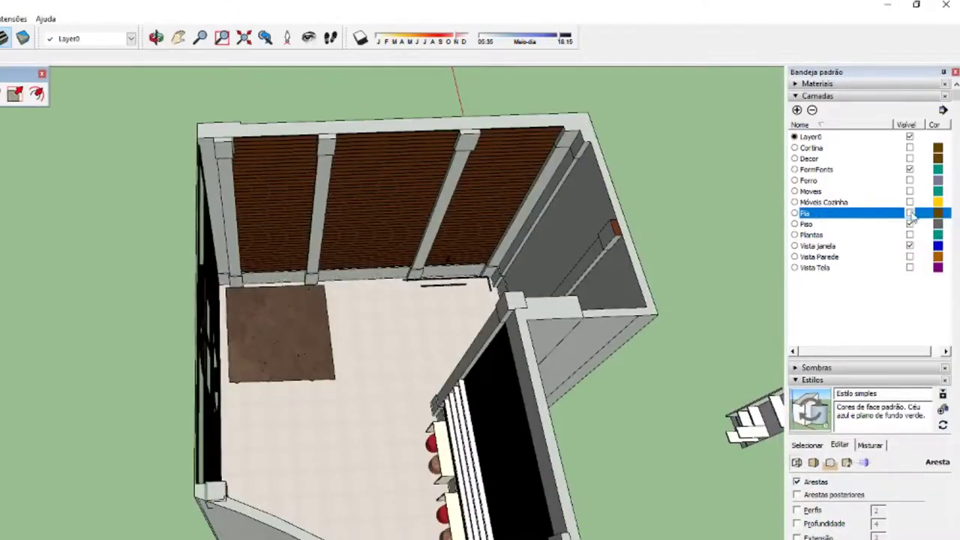
Show the Pia, Móveis Cozinha and Moveis layers and check the counter and armchair layers.
click(910, 213)
click(909, 202)
click(910, 191)
scroll(504, 271, up, 2)
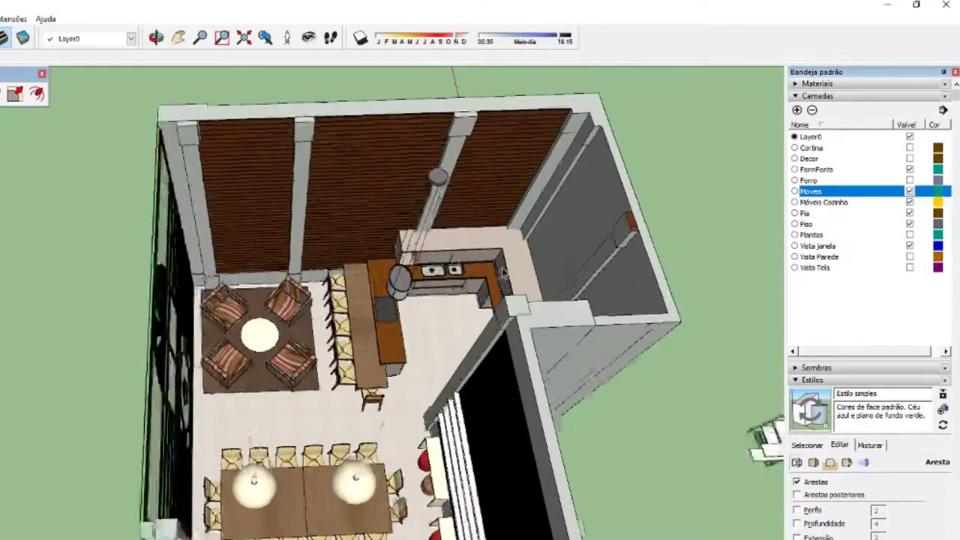
scroll(503, 270, up, 2)
click(460, 258)
click(177, 330)
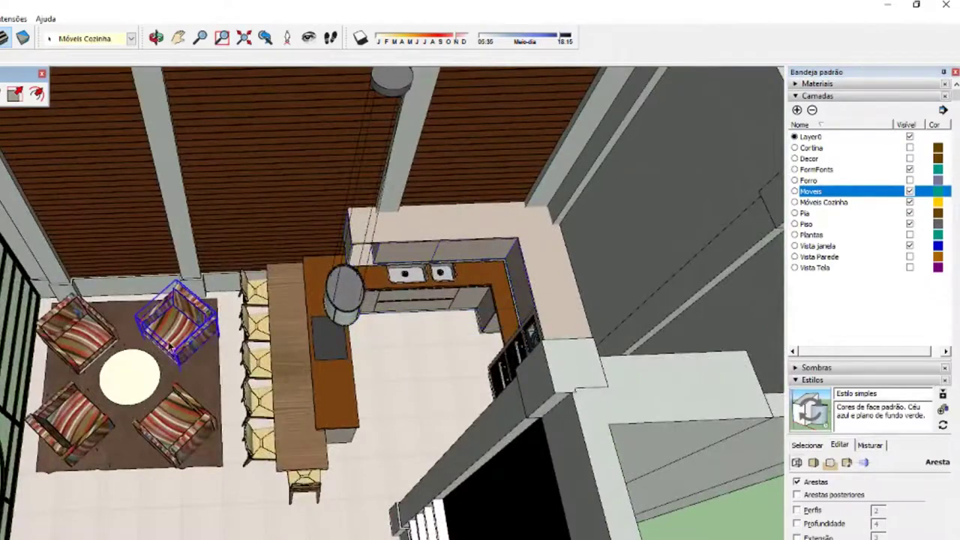
click(171, 427)
click(75, 420)
mouse_move(179, 375)
middle_down()
mouse_move(257, 409)
mouse_move(301, 388)
middle_up()
middle_drag(211, 405, 236, 393)
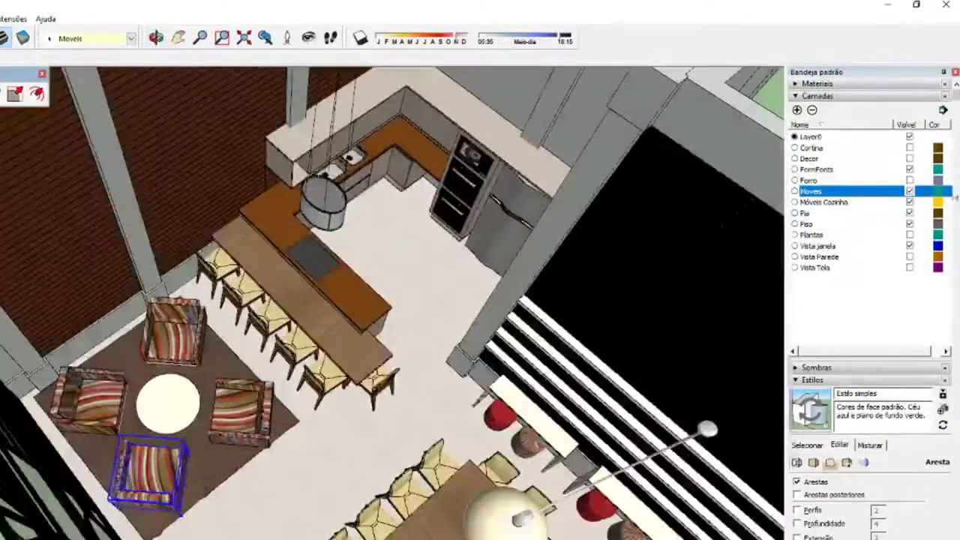
Show the Decor layer and orbit toward the kitchen island.
click(909, 158)
mouse_move(157, 393)
middle_down()
mouse_move(363, 488)
mouse_move(515, 322)
mouse_move(395, 406)
mouse_move(285, 360)
middle_up()
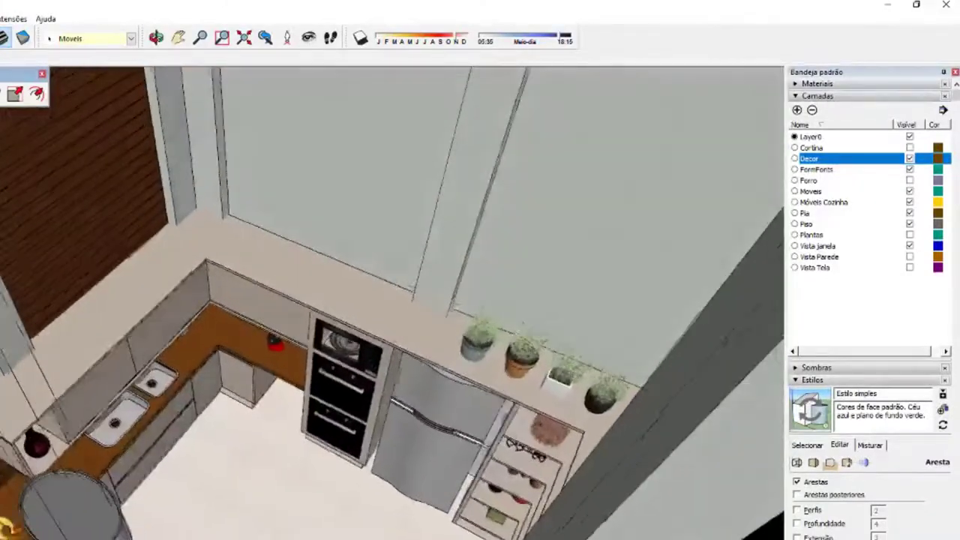
scroll(300, 338, up, 2)
scroll(313, 326, up, 2)
scroll(295, 347, down, 2)
scroll(299, 345, up, 2)
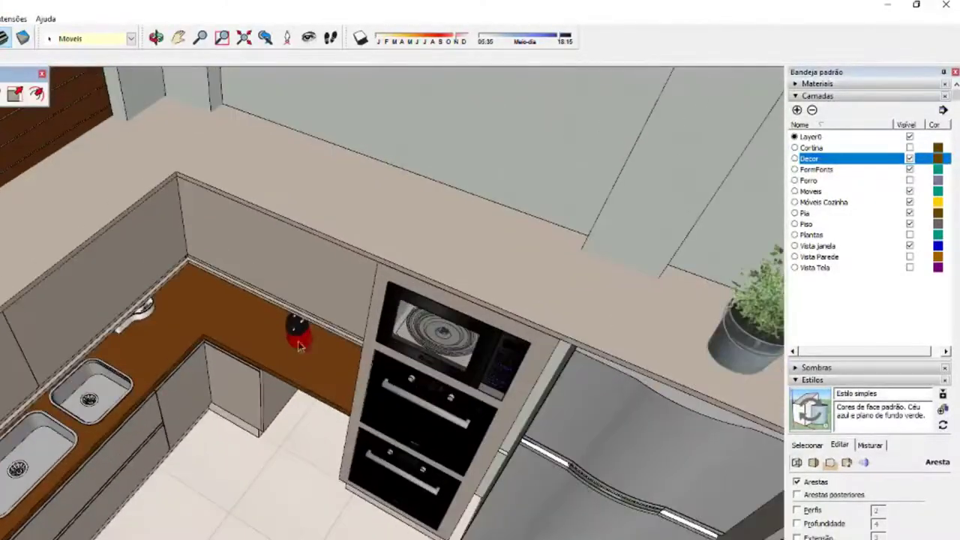
scroll(298, 345, down, 2)
scroll(298, 345, down, 1)
scroll(299, 345, down, 2)
From a top-down view, hide the Decor and Moveis layers again.
mouse_move(299, 345)
middle_down()
mouse_move(596, 438)
mouse_move(515, 306)
middle_up()
middle_drag(448, 496, 524, 465)
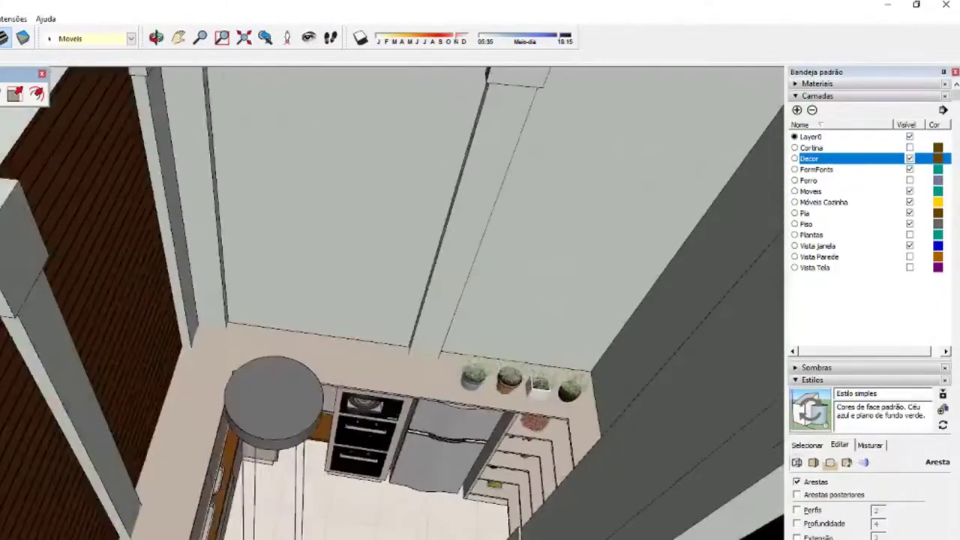
scroll(525, 465, down, 2)
scroll(563, 457, up, 1)
scroll(596, 450, up, 2)
middle_drag(596, 450, 570, 352)
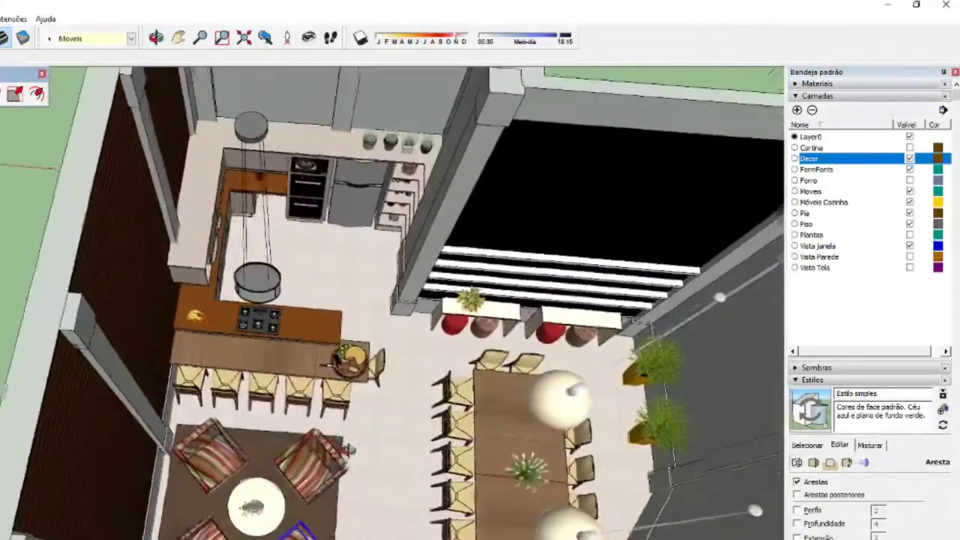
click(909, 158)
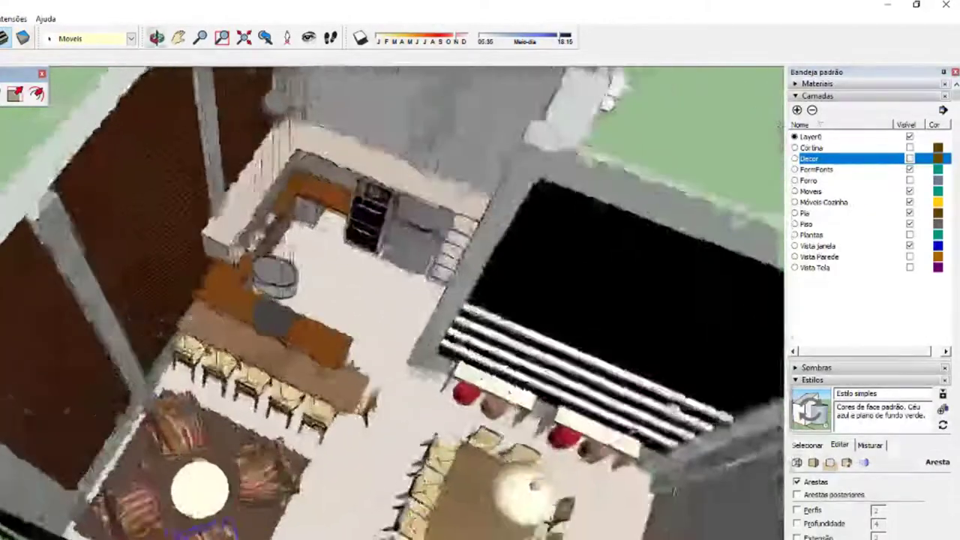
middle_drag(419, 419, 339, 462)
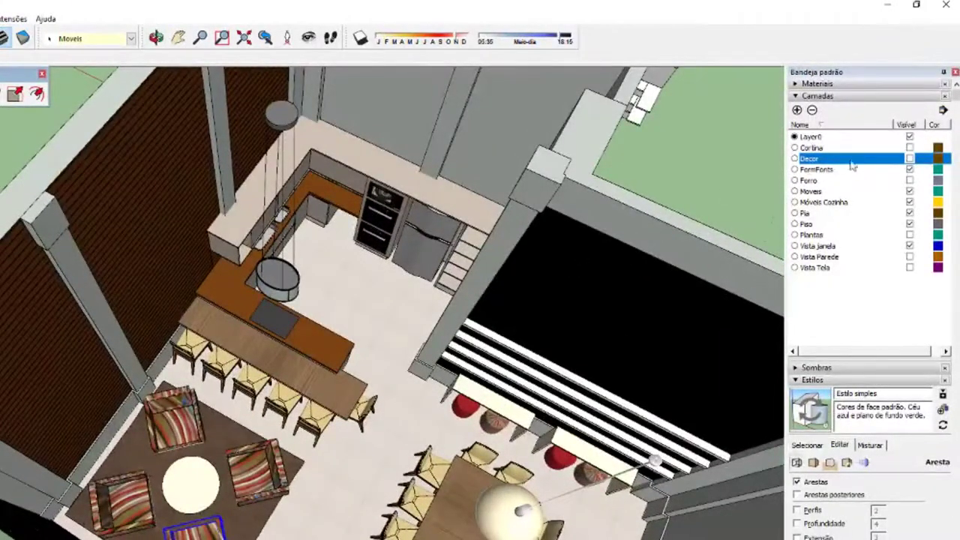
click(909, 191)
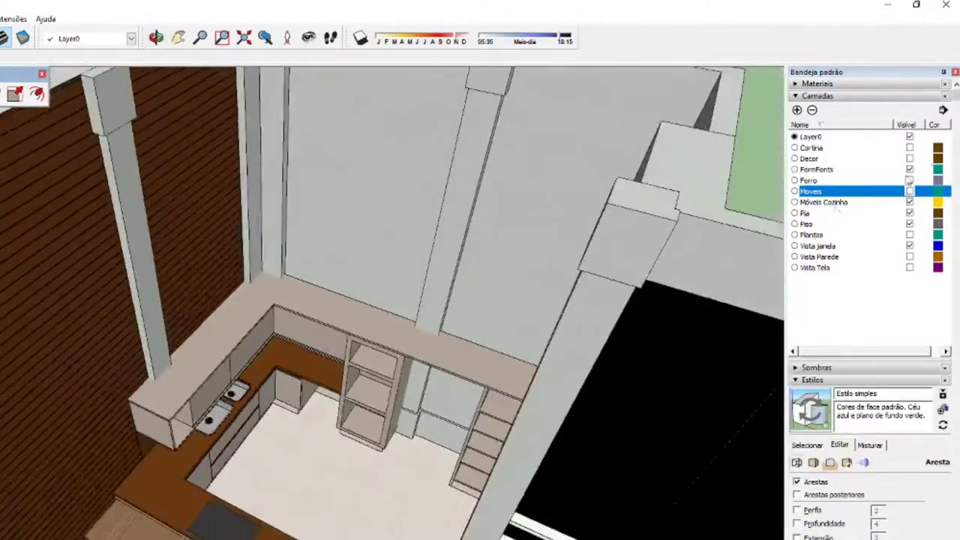
Show the Moveis and Forro layers and paint the ceiling with the white 0010_neve material.
click(909, 192)
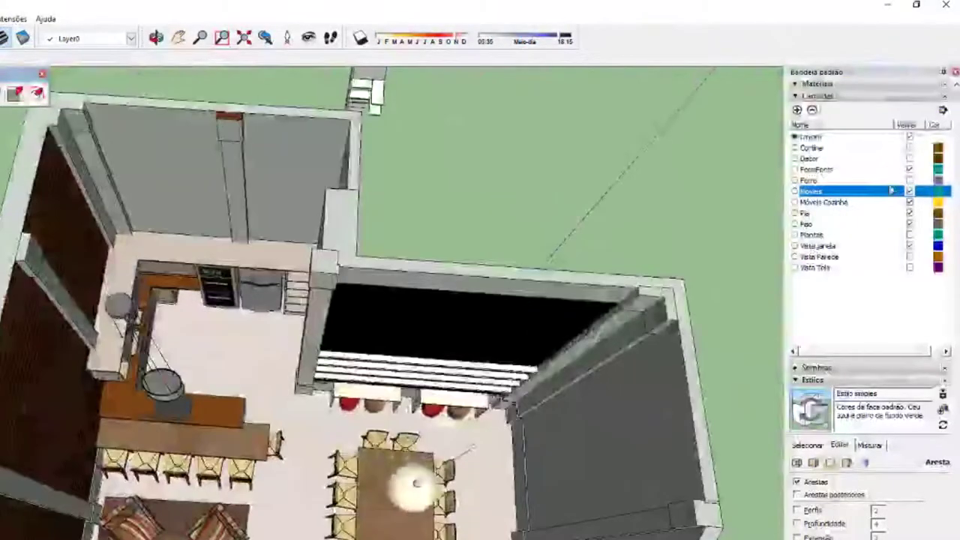
click(909, 180)
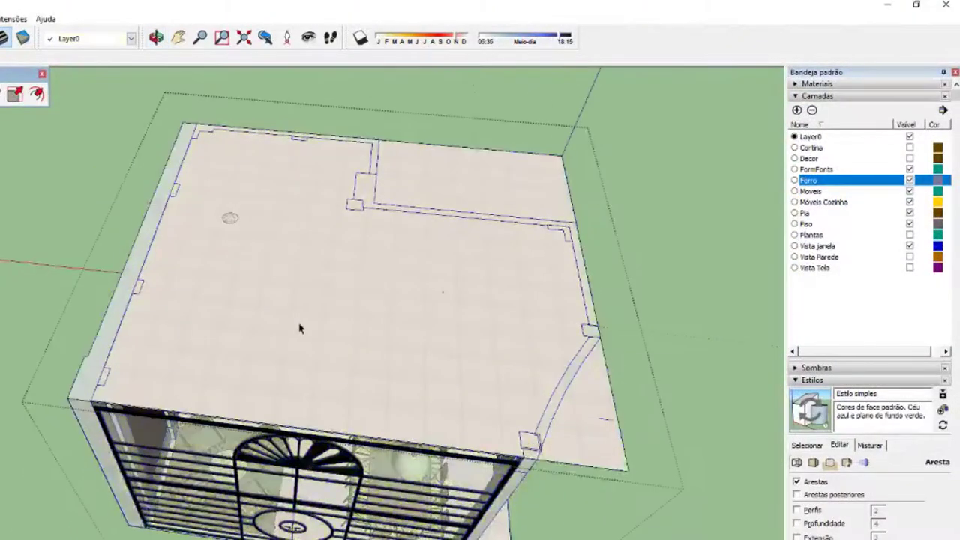
double_click(307, 327)
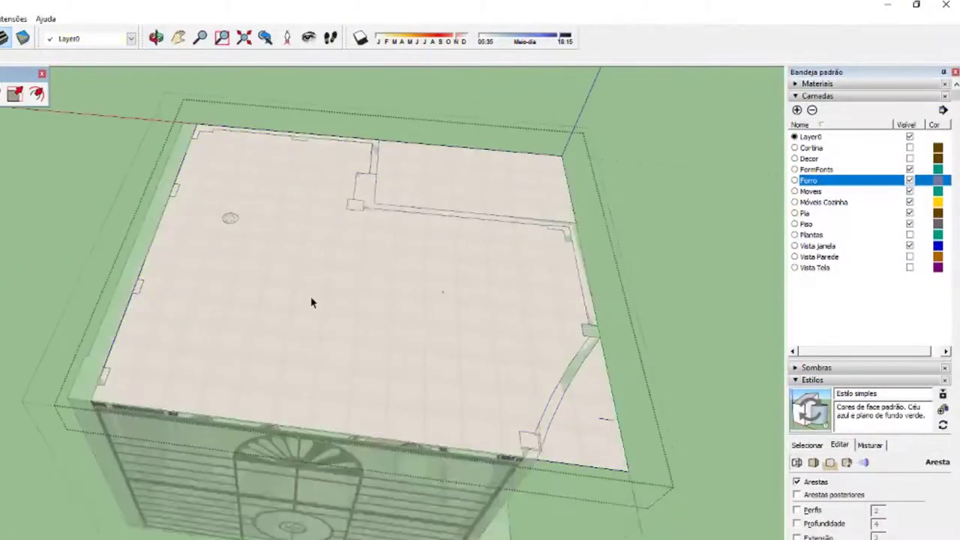
click(840, 86)
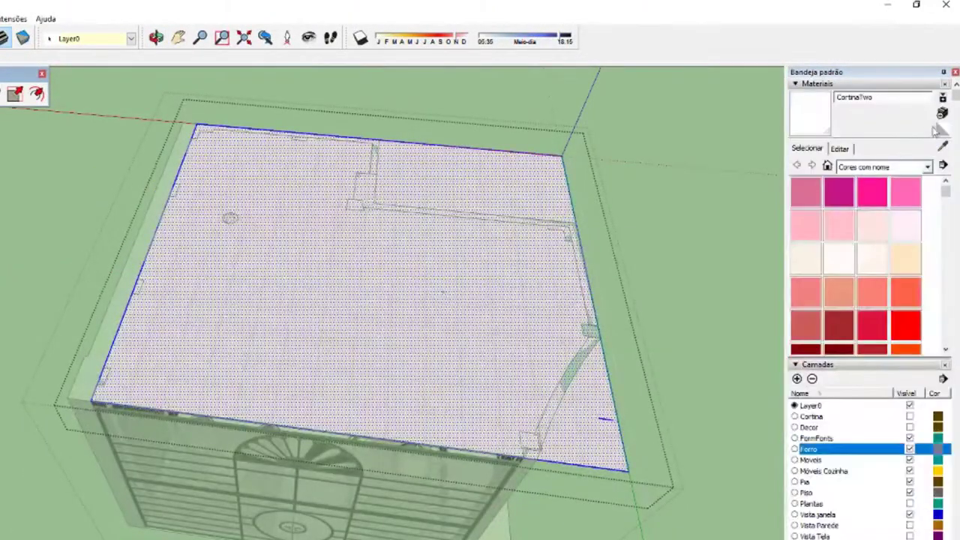
click(360, 291)
middle_drag(360, 292, 390, 341)
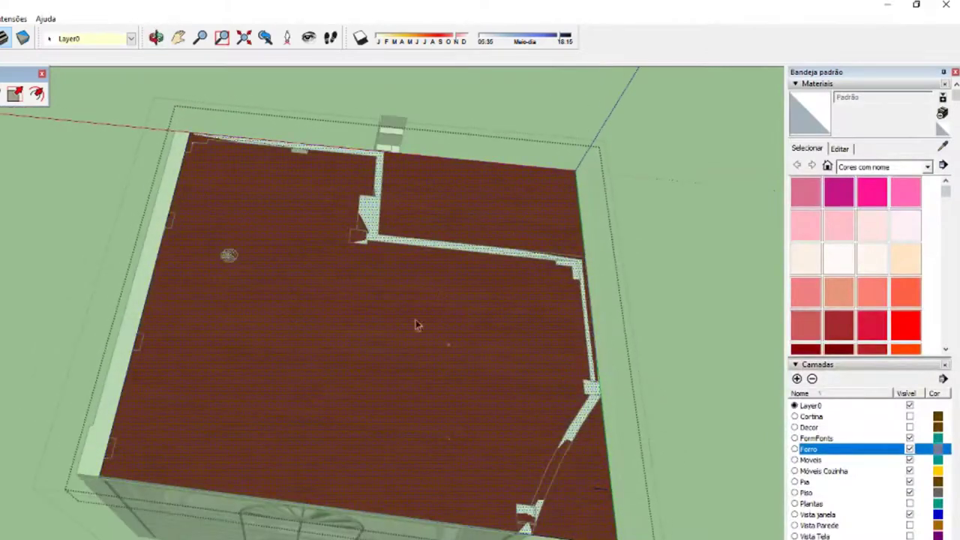
click(838, 267)
click(370, 343)
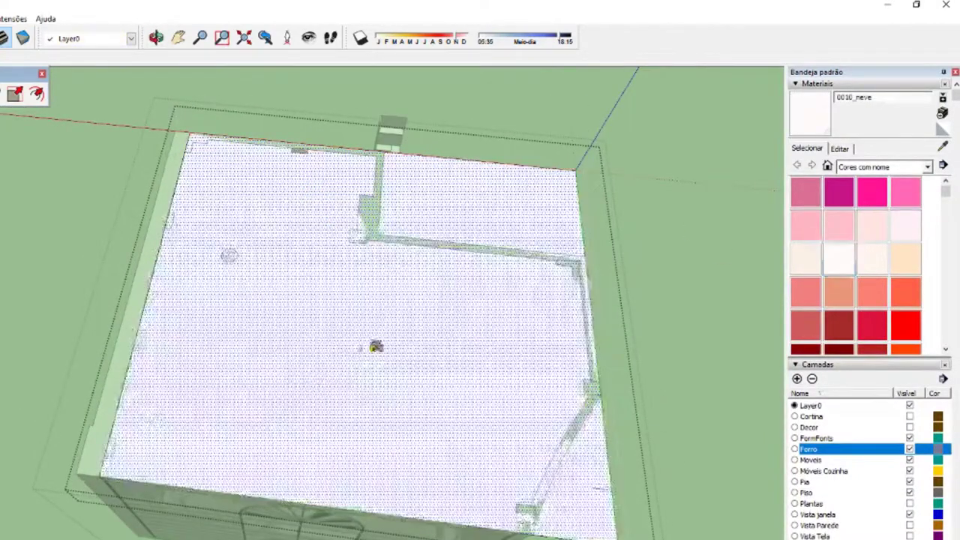
mouse_move(371, 343)
middle_down()
mouse_move(349, 392)
mouse_move(452, 353)
mouse_move(504, 356)
mouse_move(435, 388)
mouse_move(365, 445)
mouse_move(321, 434)
mouse_move(266, 347)
mouse_move(262, 458)
mouse_move(222, 178)
mouse_move(201, 500)
mouse_move(215, 205)
mouse_move(307, 180)
middle_up()
Select the ceiling group and confirm it stays assigned to the Forro layer.
scroll(312, 528, down, 3)
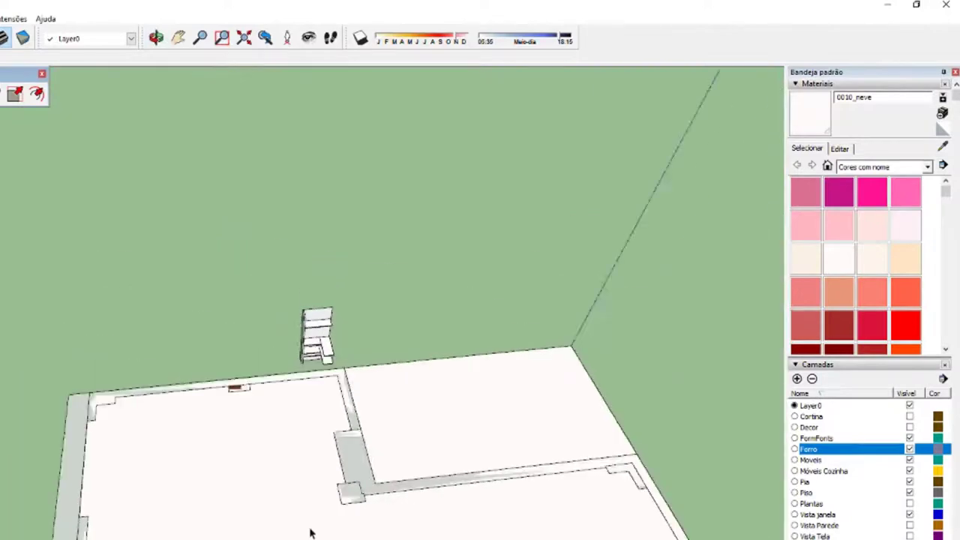
middle_drag(311, 532, 129, 508)
scroll(213, 495, up, 5)
scroll(232, 439, down, 3)
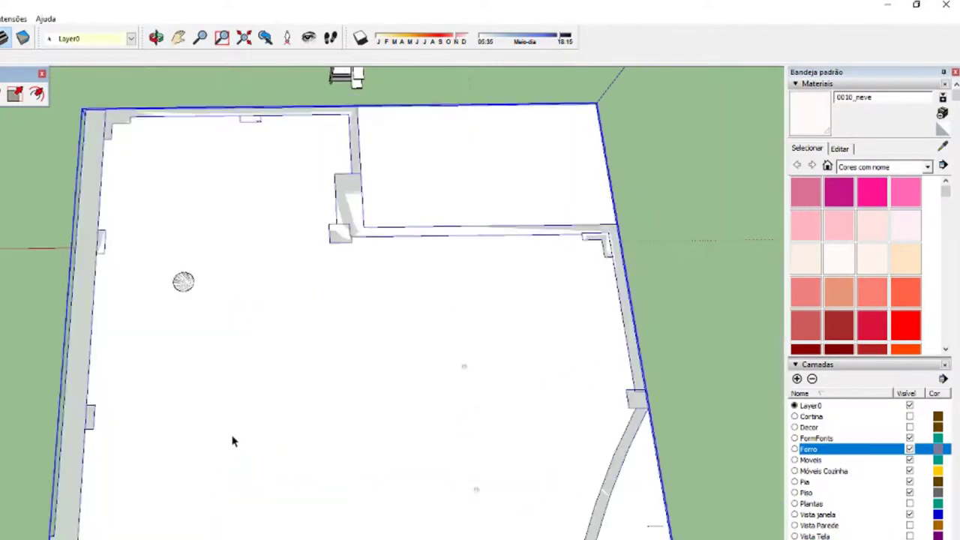
click(148, 536)
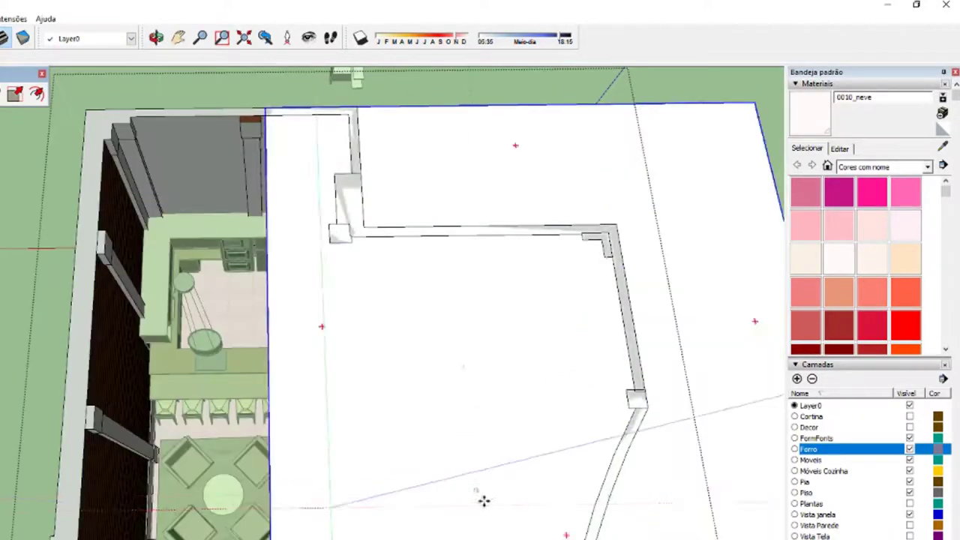
key(Escape)
key(space)
scroll(396, 414, down, 1)
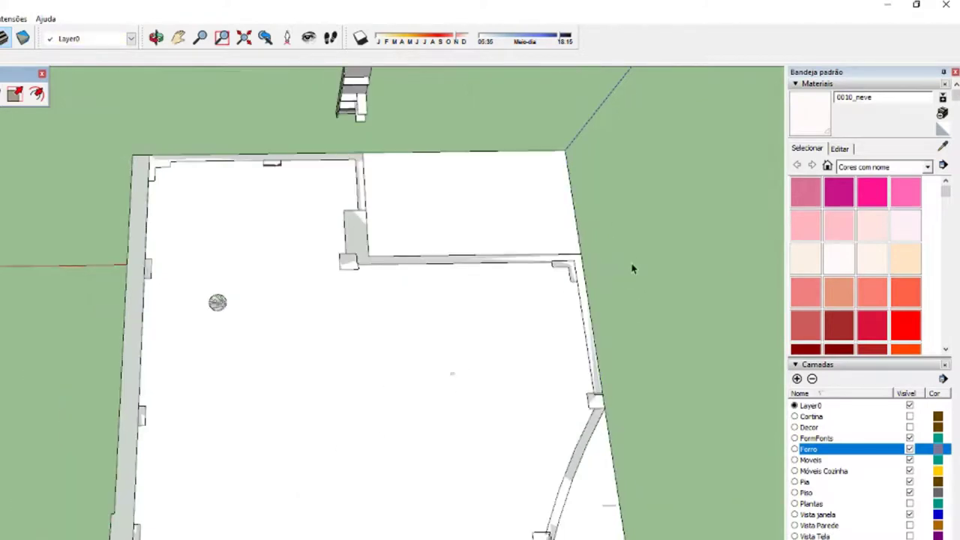
click(532, 221)
scroll(530, 199, down, 2)
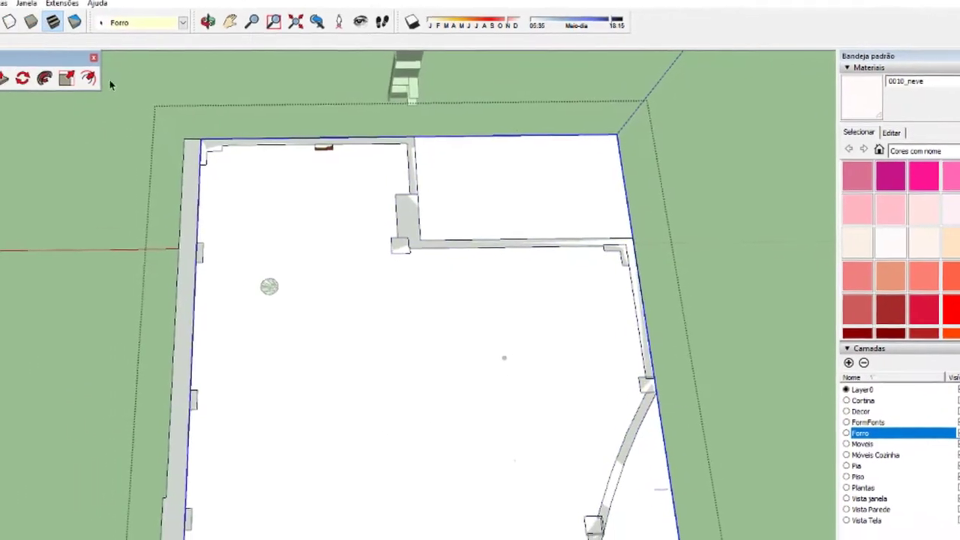
click(248, 142)
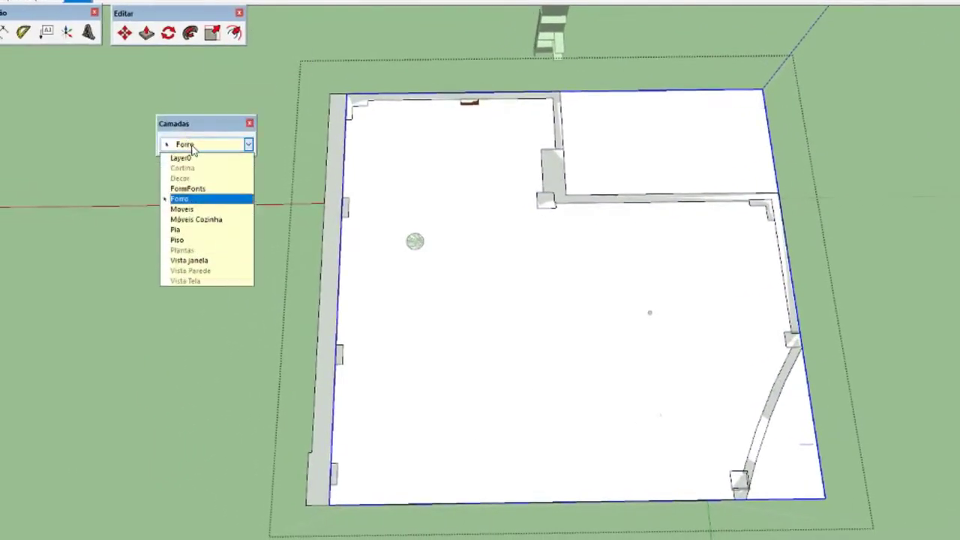
click(177, 195)
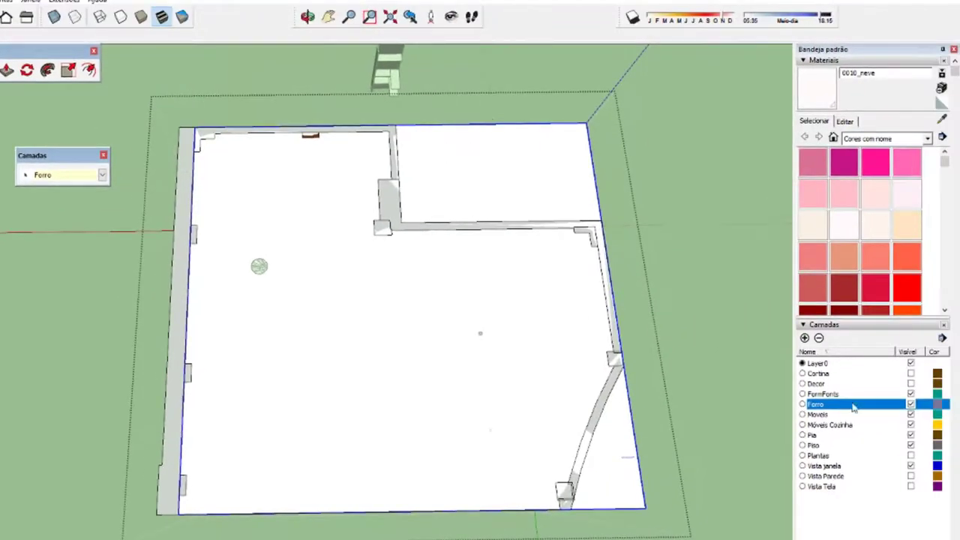
Hide the Forro ceiling layer, briefly reshowing it before leaving it hidden.
click(911, 404)
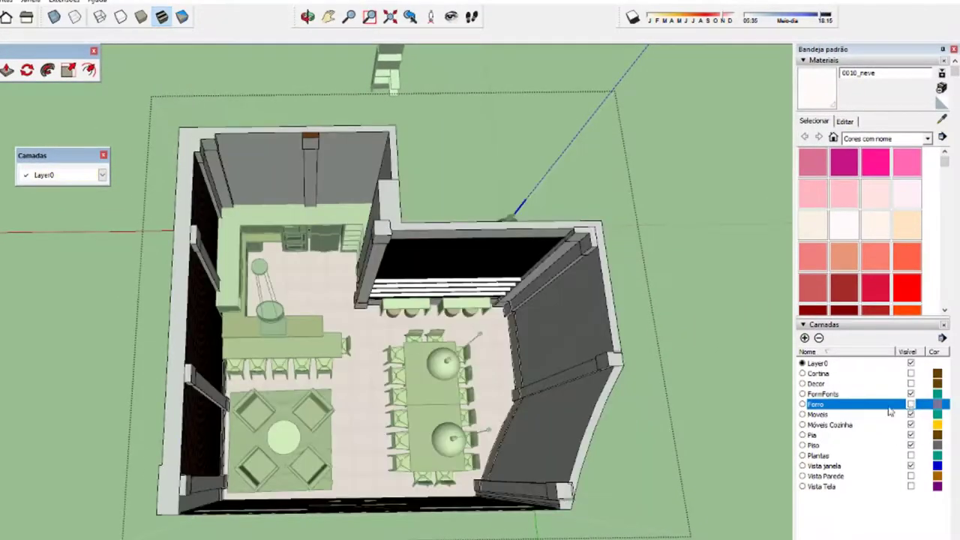
scroll(551, 418, up, 2)
scroll(551, 418, up, 4)
scroll(551, 418, down, 2)
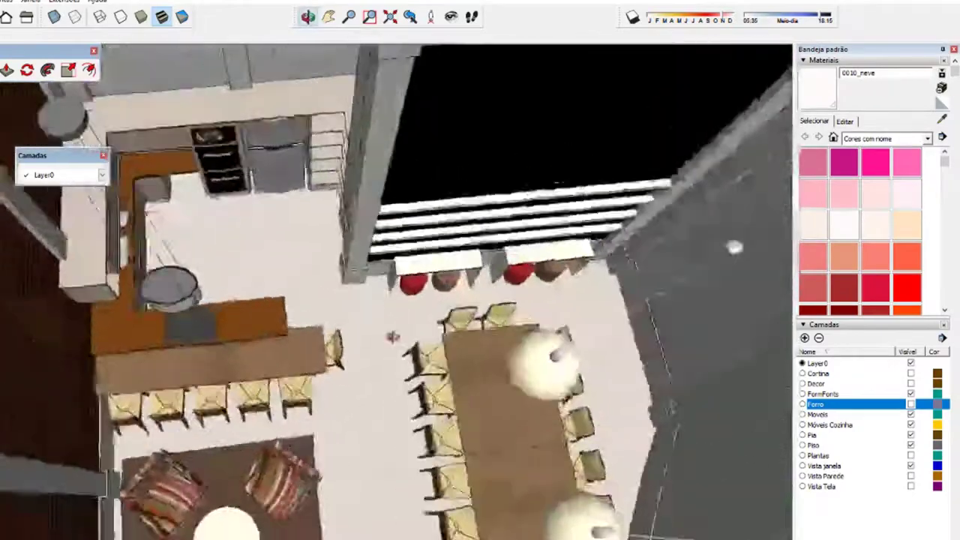
scroll(551, 417, down, 2)
scroll(551, 418, down, 1)
click(911, 404)
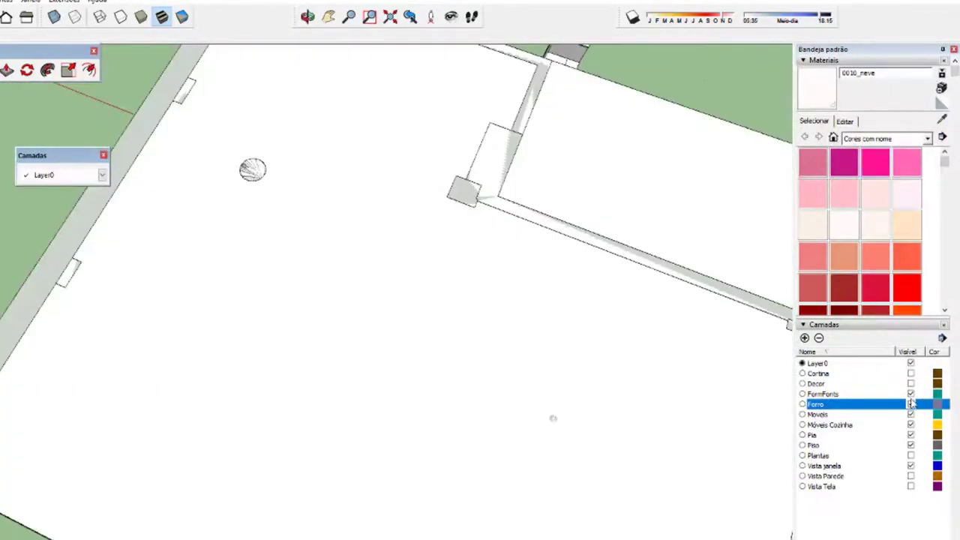
click(910, 404)
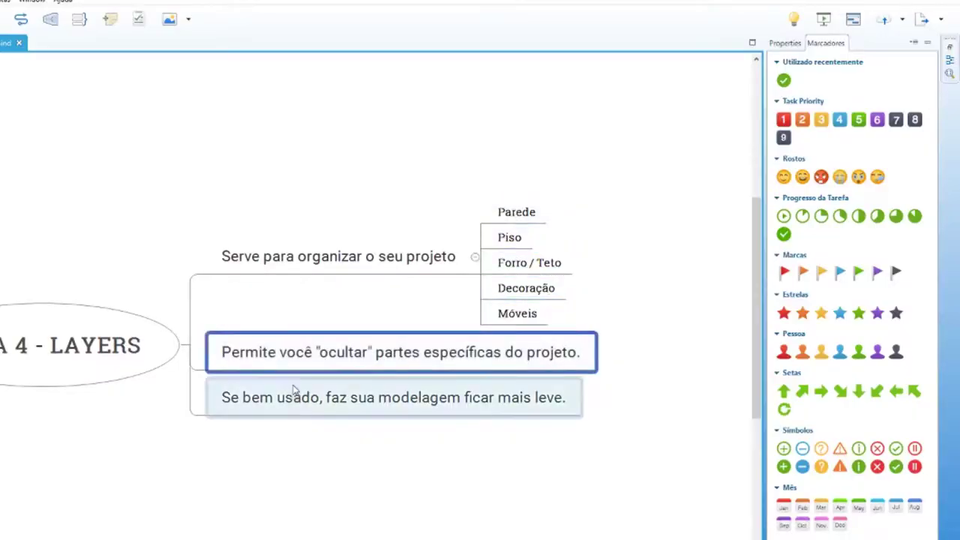
Select the lighter-modelling topic in XMind, then return to an oblique SketchUp room view.
click(279, 399)
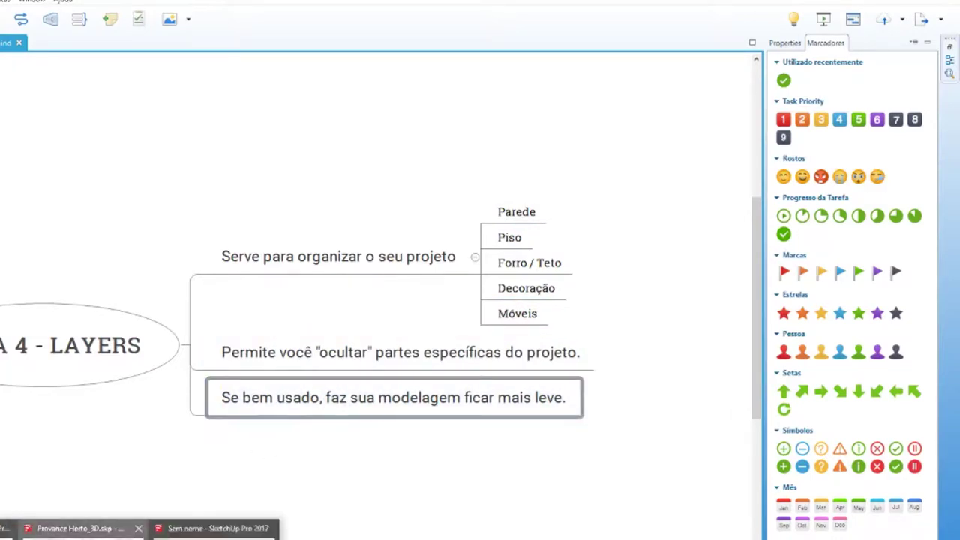
click(170, 530)
middle_drag(450, 300, 439, 304)
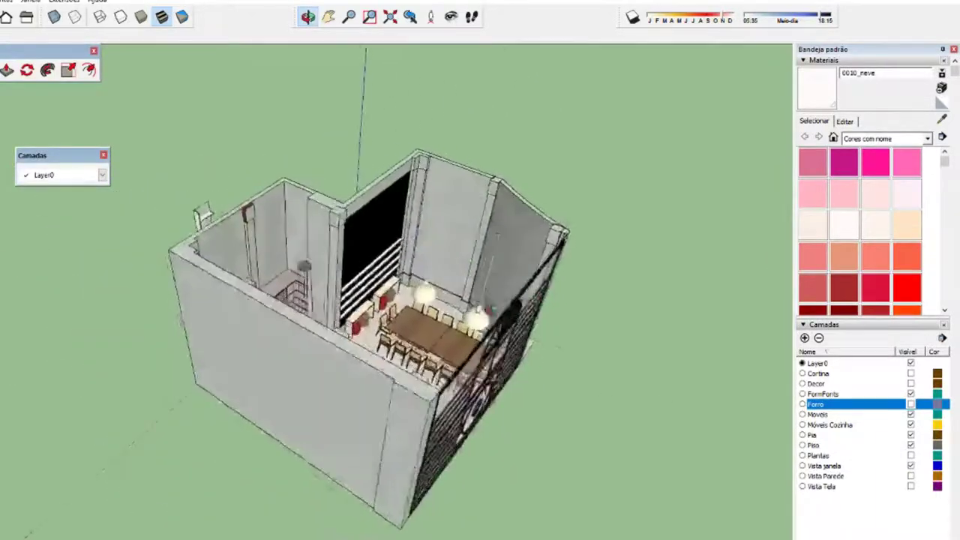
scroll(439, 303, up, 5)
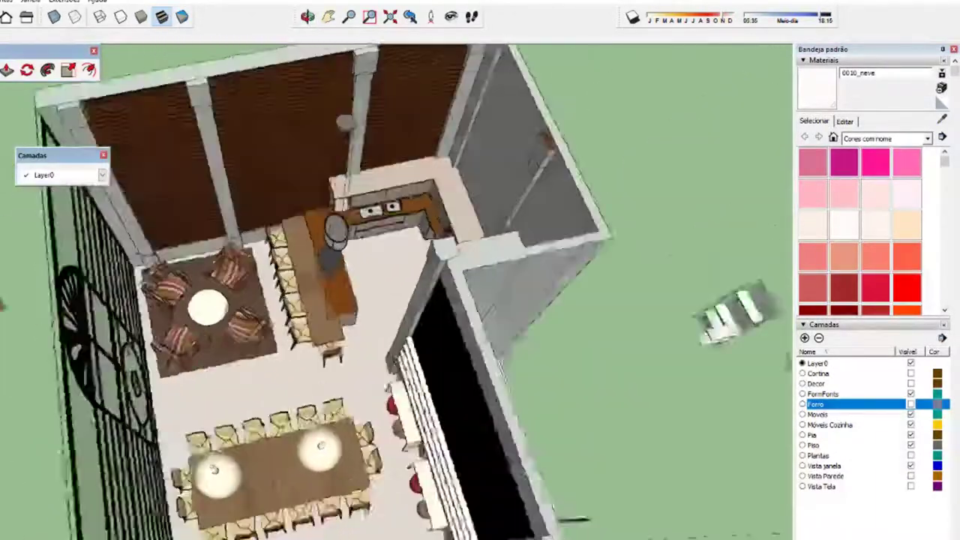
middle_drag(438, 304, 200, 365)
In XMind, number the first three subtopics: 1. Parede, 2. Piso, 3. Forro / Teto.
key(alt+Tab)
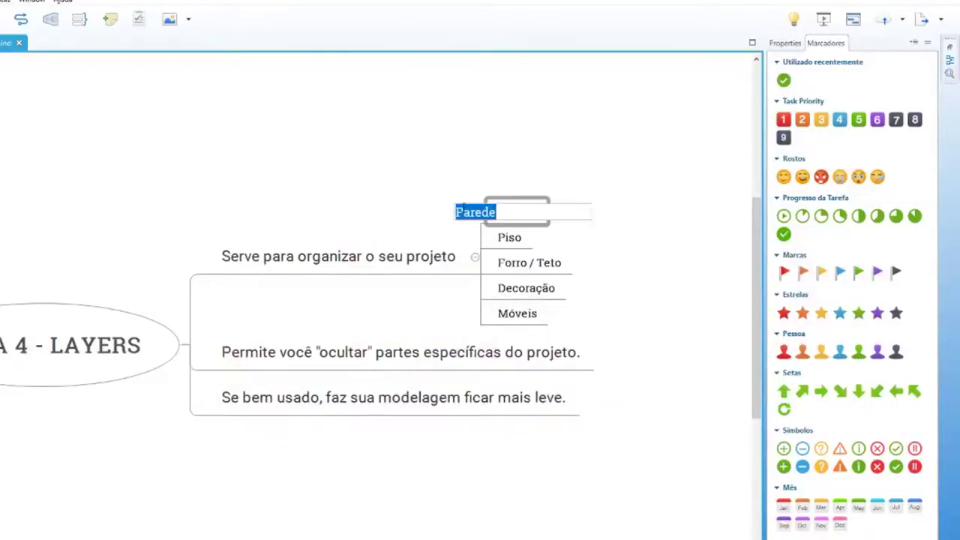
click(477, 204)
text(1)
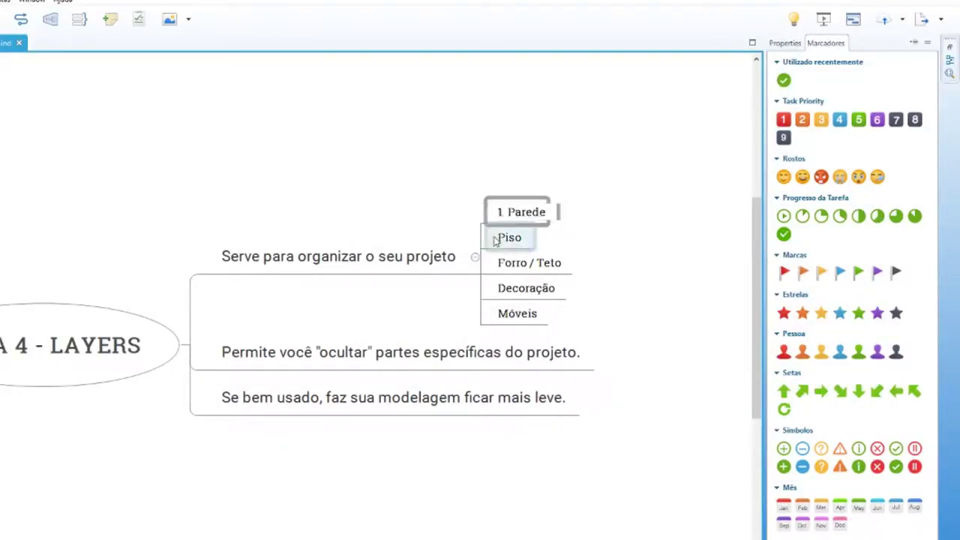
double_click(477, 237)
text(2.)
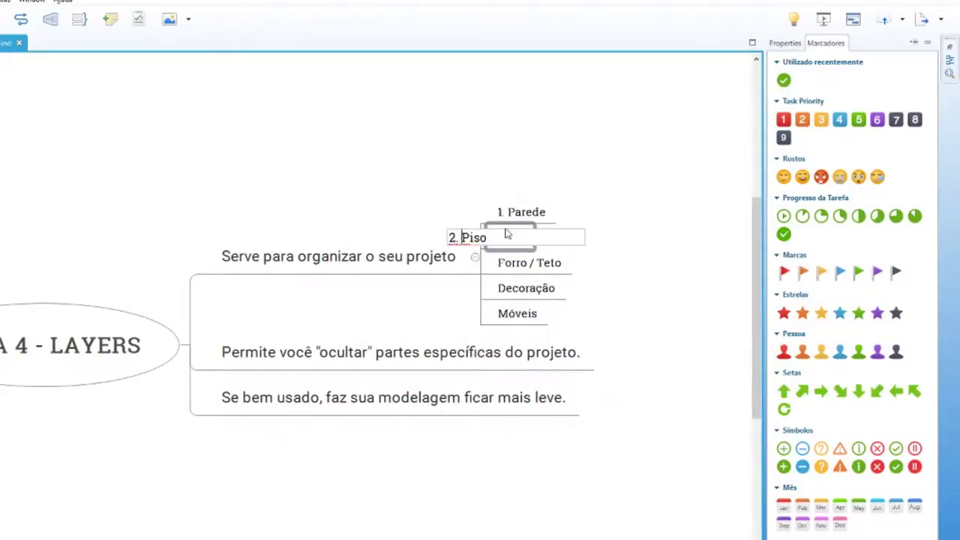
double_click(518, 262)
click(470, 263)
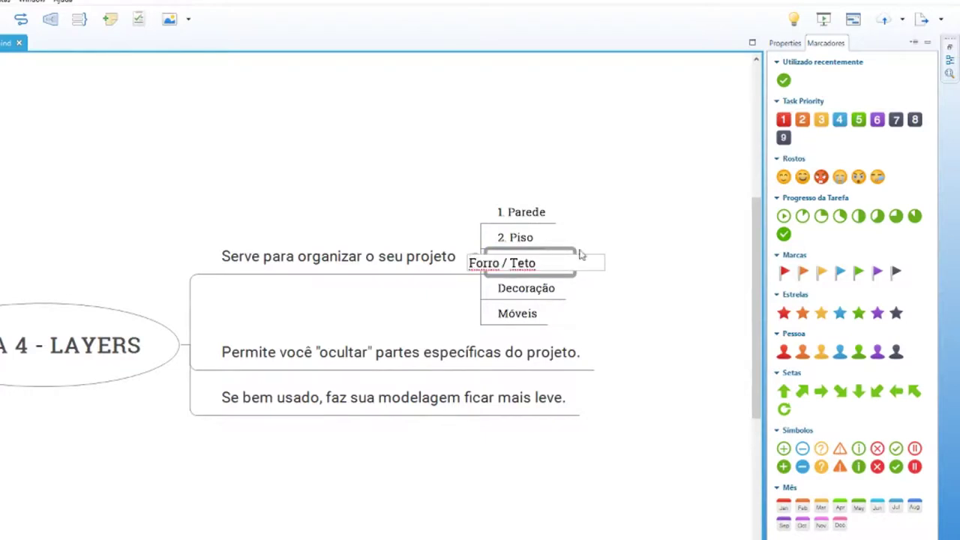
text(3.)
click(524, 287)
Number the remaining subtopics 4. Decoração and 5. Móveis, and review all five numbered labels.
click(525, 288)
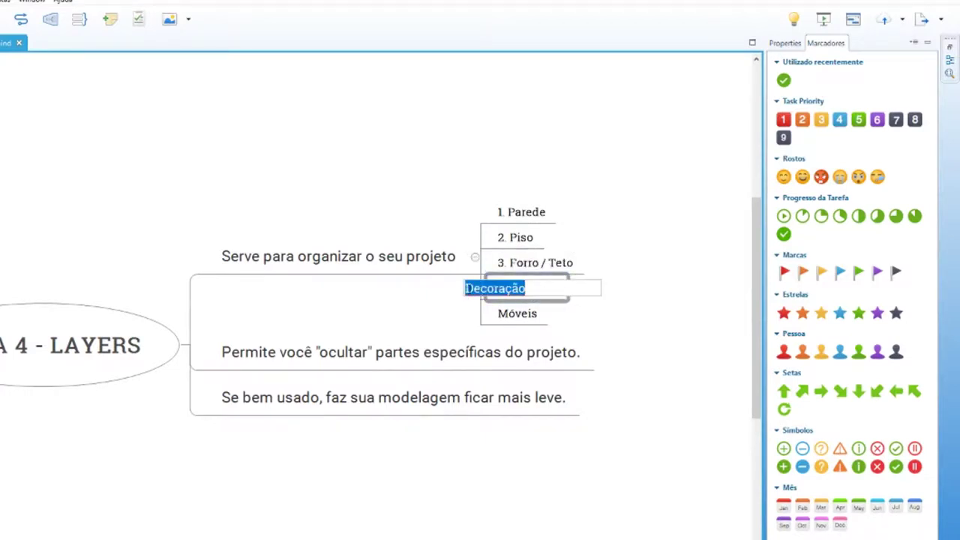
click(466, 288)
text(4.)
click(517, 314)
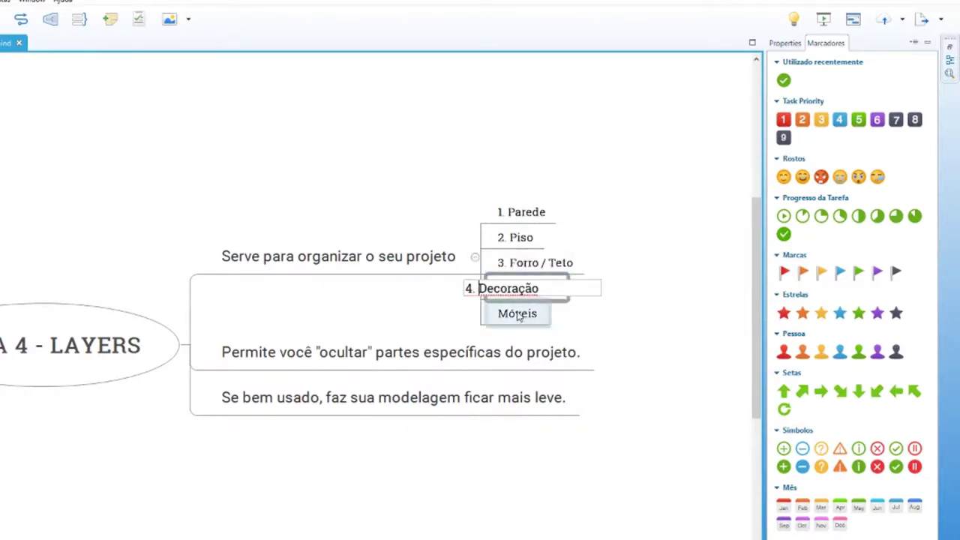
click(518, 313)
click(459, 313)
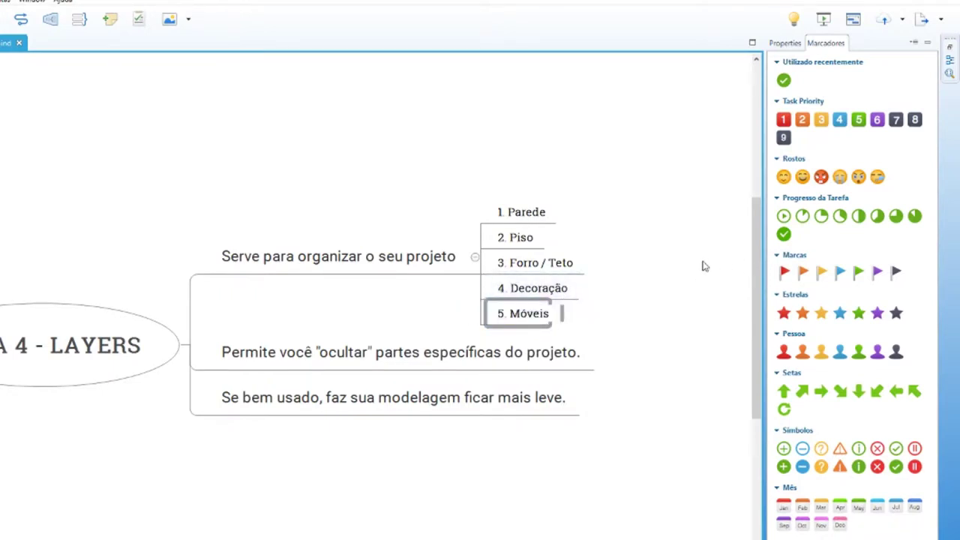
drag(604, 320, 481, 170)
click(86, 470)
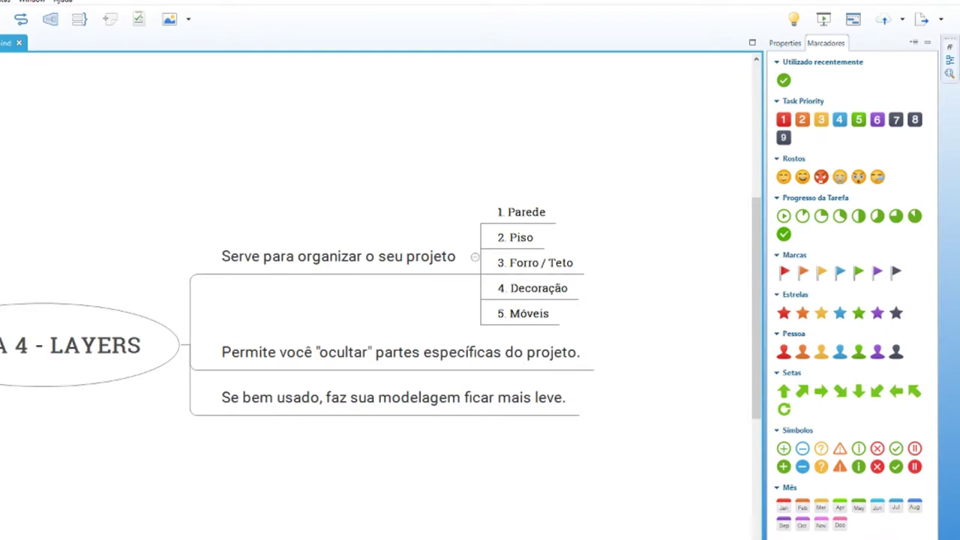